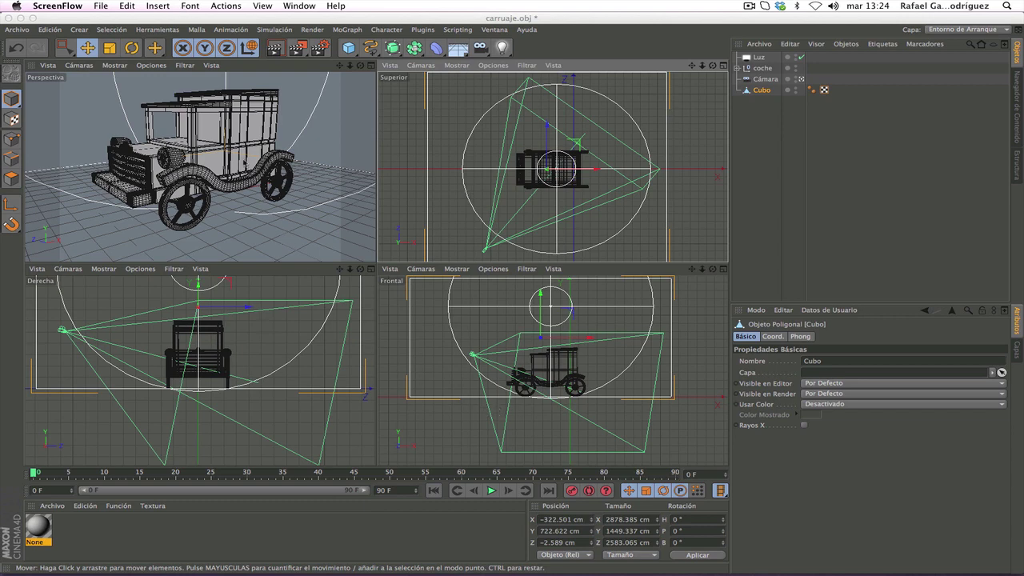
- Examine the overhead light's general settings, area shape options and falloff options
{"action": "left_click_drag", "start_coordinate": [350, 269], "coordinate": [337, 315]}
{"action": "left_click_drag", "start_coordinate": [340, 269], "coordinate": [343, 301]}
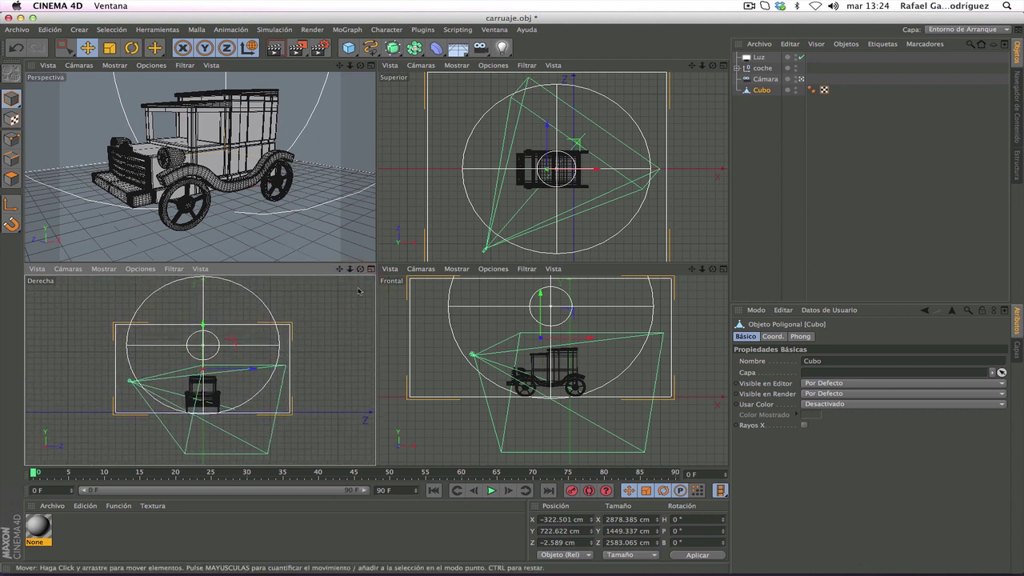
{"action": "left_click", "coordinate": [404, 342]}
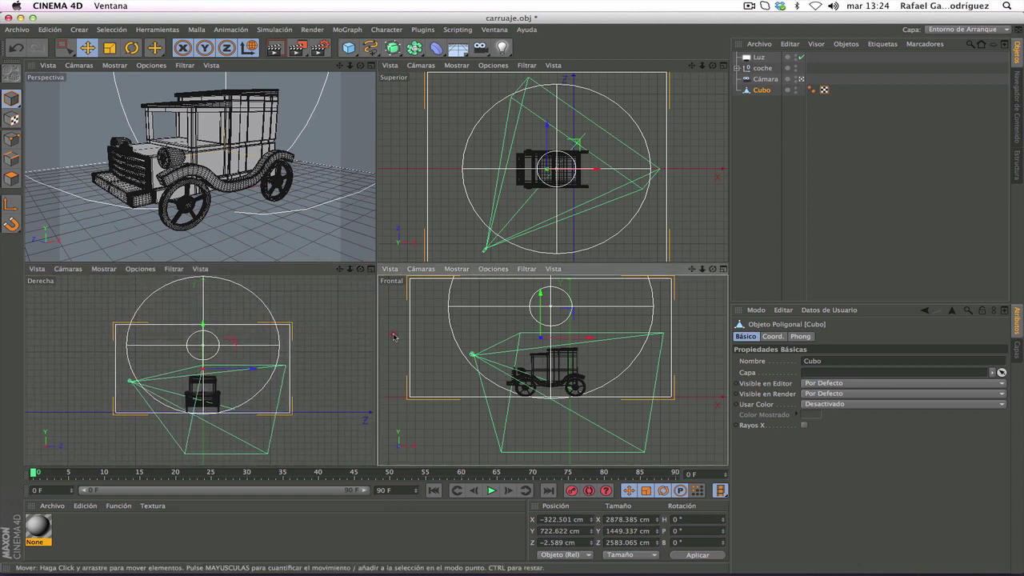
{"action": "left_click", "coordinate": [551, 308]}
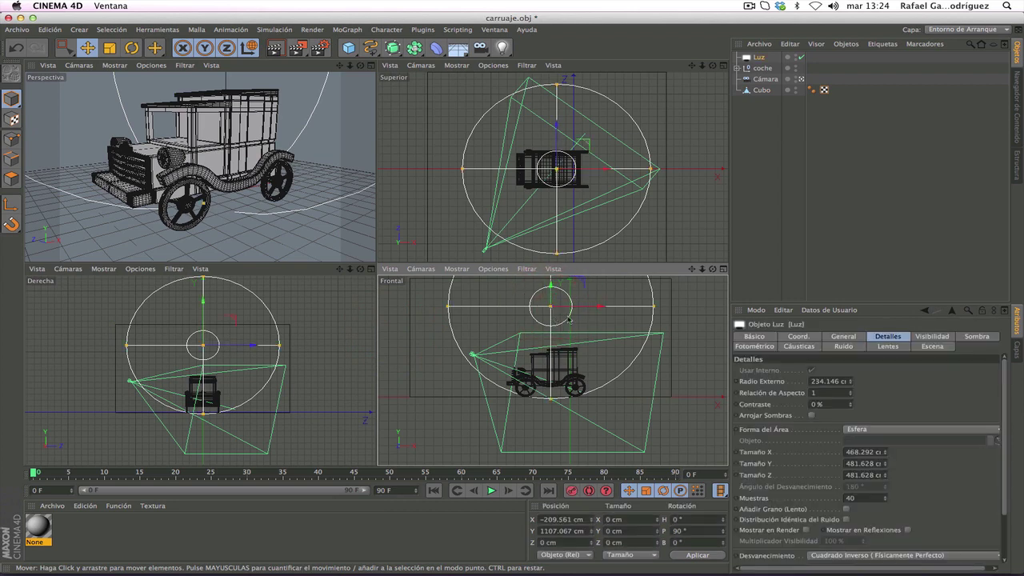
{"action": "left_click", "coordinate": [840, 338]}
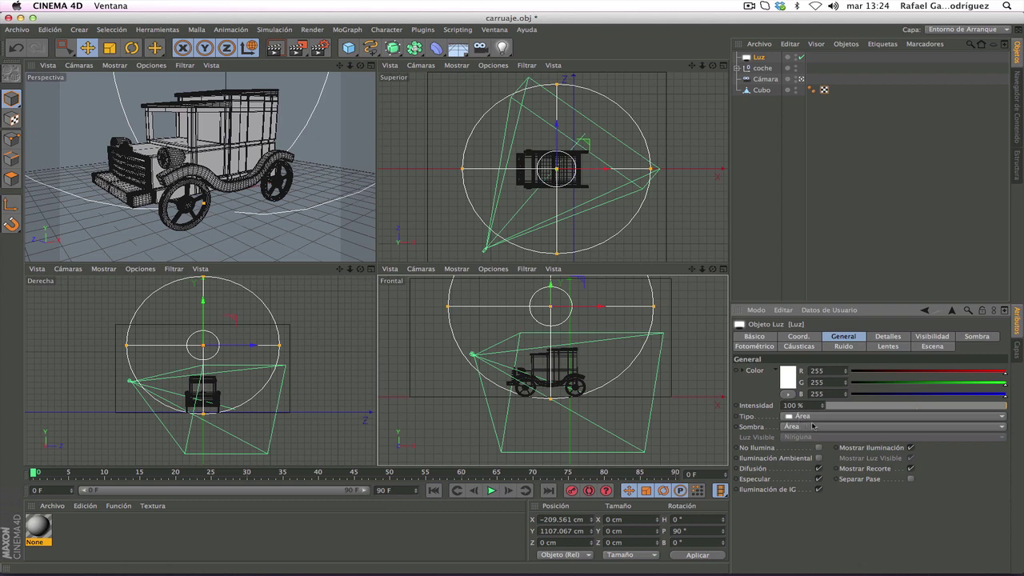
{"action": "left_click", "coordinate": [889, 337]}
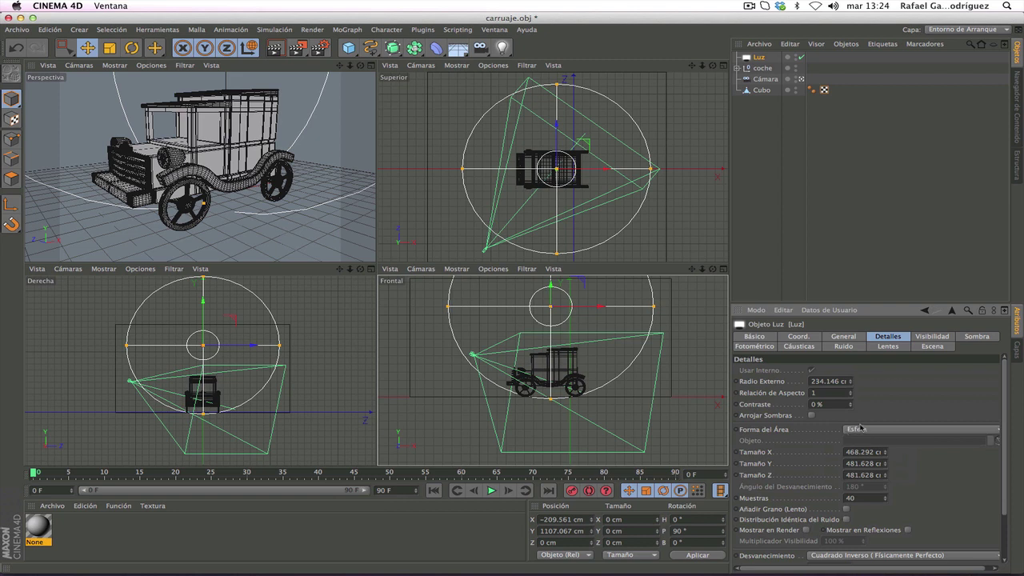
{"action": "left_click", "coordinate": [868, 431]}
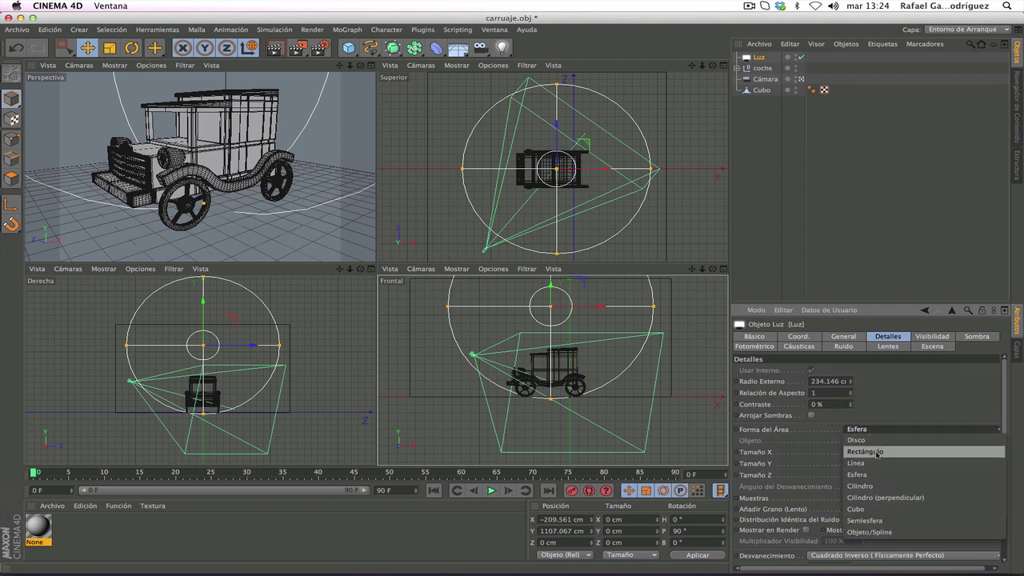
{"action": "left_click", "coordinate": [922, 408]}
{"action": "left_click_drag", "start_coordinate": [1005, 428], "coordinate": [984, 487]}
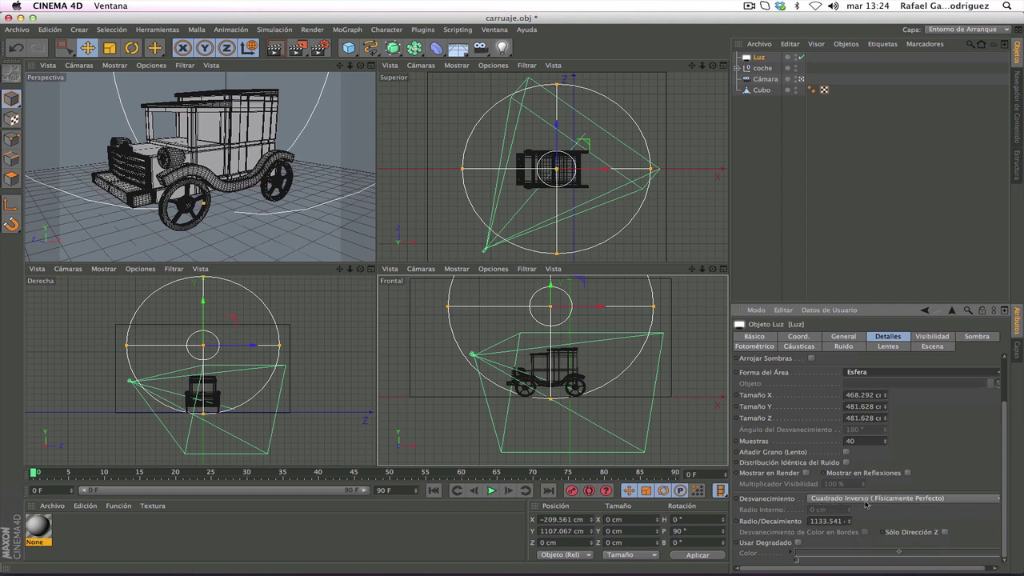
{"action": "left_click", "coordinate": [943, 500]}
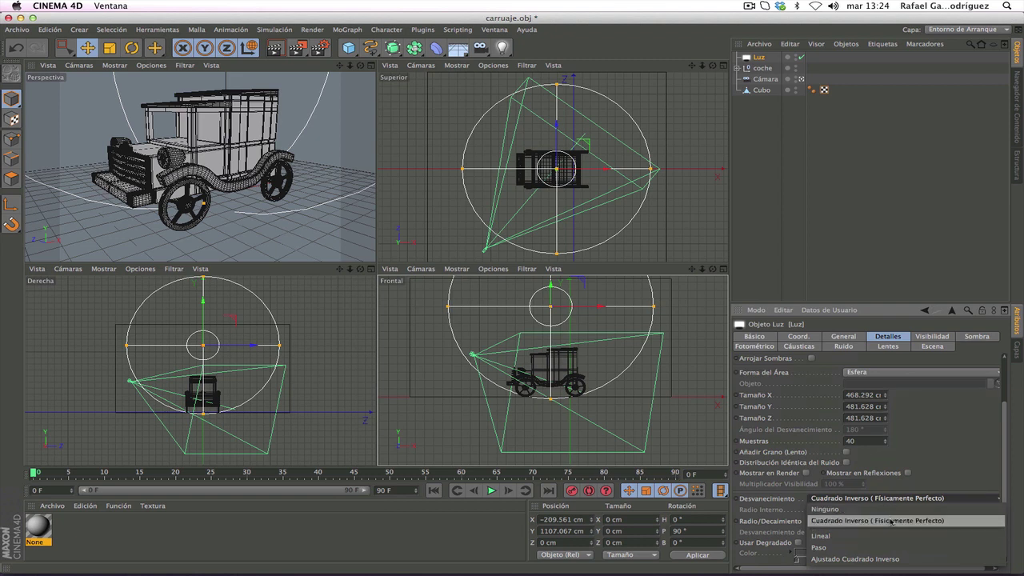
{"action": "left_click", "coordinate": [969, 473]}
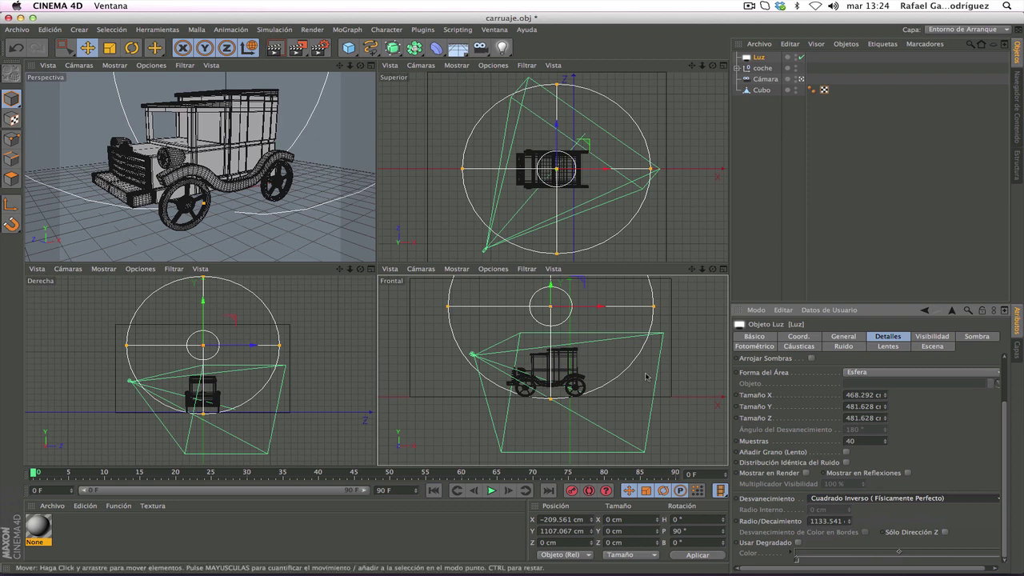
- Remove the Global Illumination and Ambient Occlusion effects from the render settings
{"action": "left_click", "coordinate": [320, 48]}
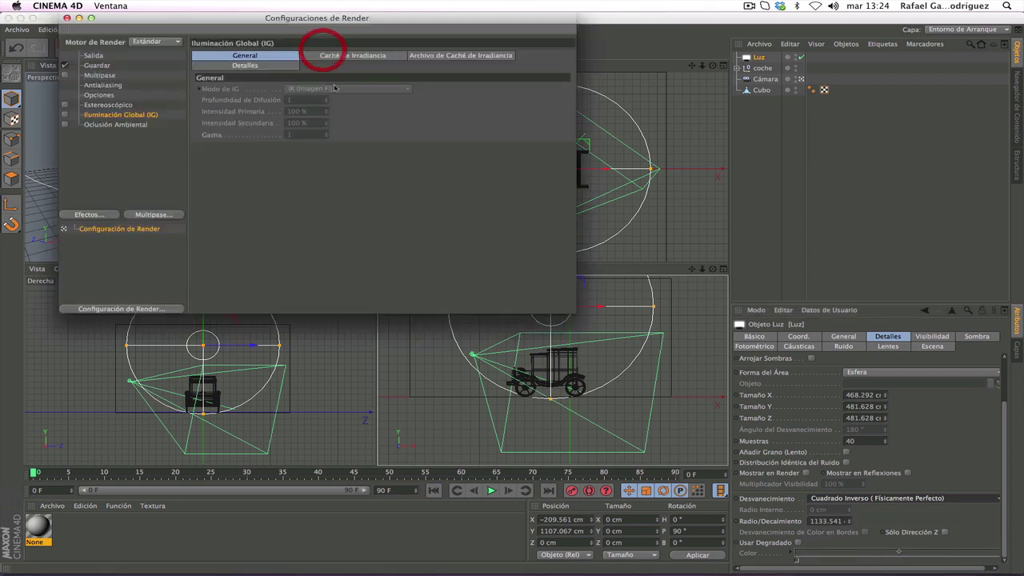
{"action": "left_click_drag", "start_coordinate": [259, 17], "coordinate": [665, 178]}
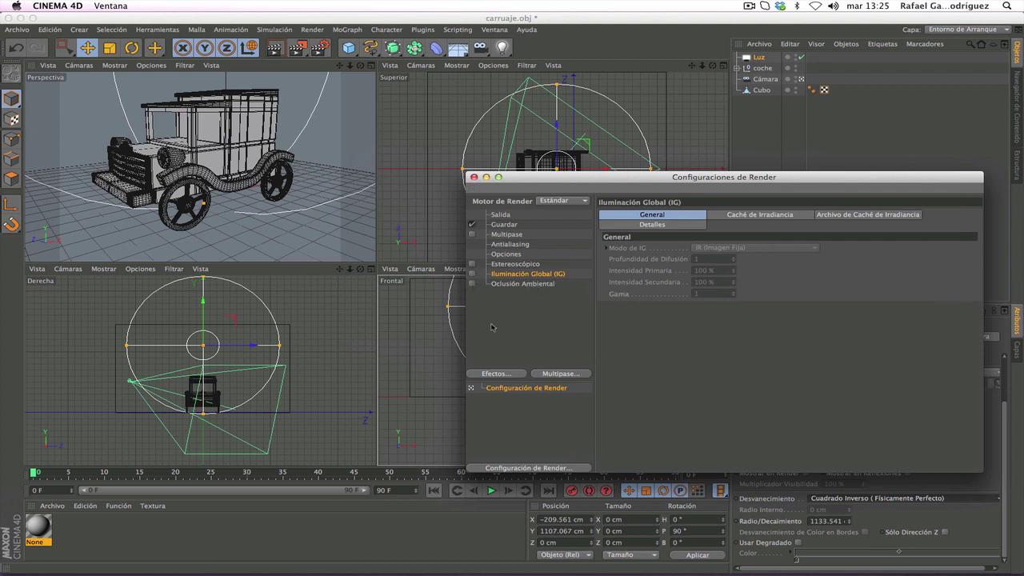
{"action": "left_click", "coordinate": [524, 282], "text": "shift"}
{"action": "key", "text": "Delete"}
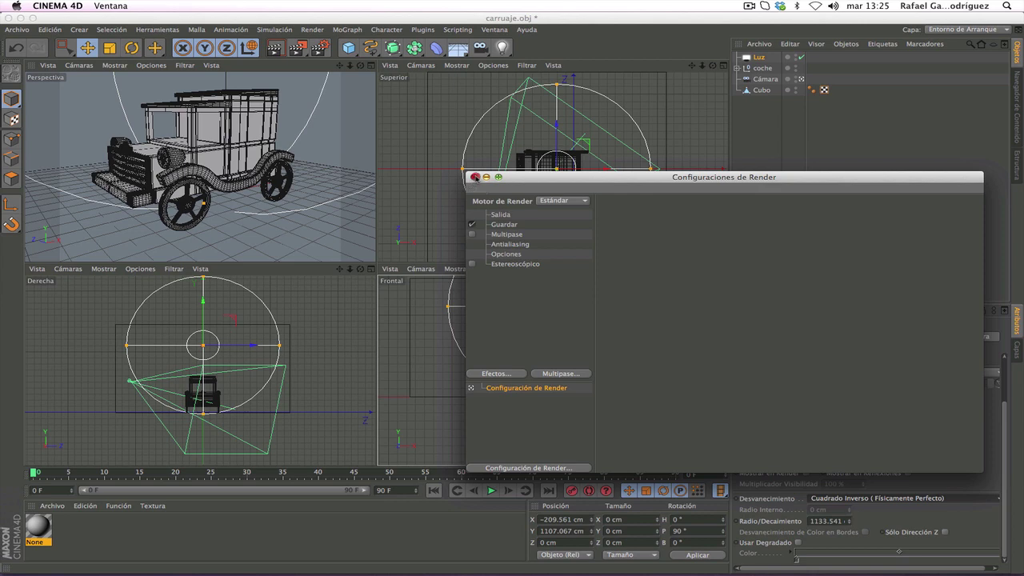
{"action": "left_click", "coordinate": [473, 177]}
- Render the perspective view in the viewport to check the car lit without Global Illumination
{"action": "right_click", "coordinate": [343, 130]}
{"action": "left_click", "coordinate": [331, 133]}
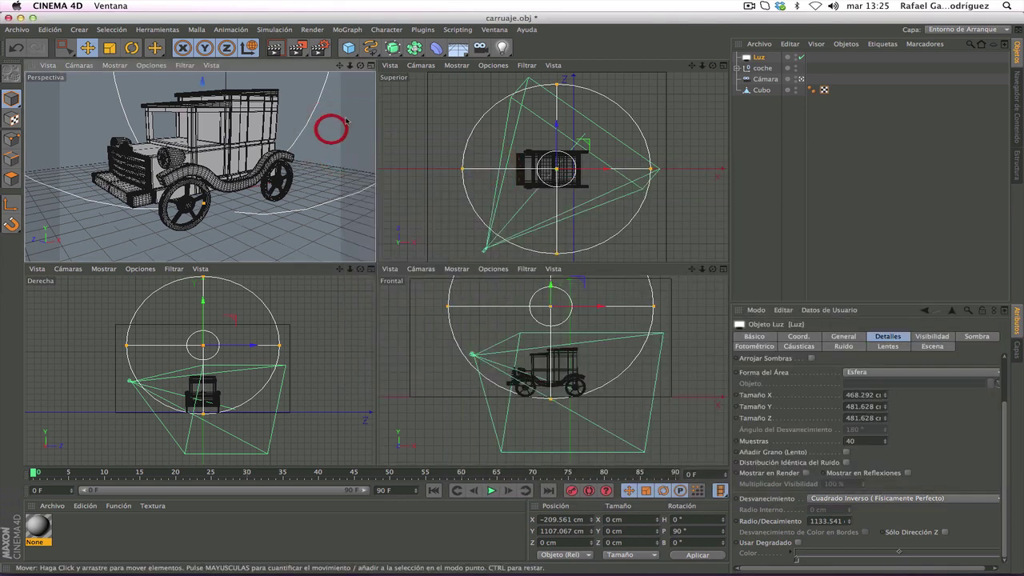
{"action": "left_click", "coordinate": [274, 48]}
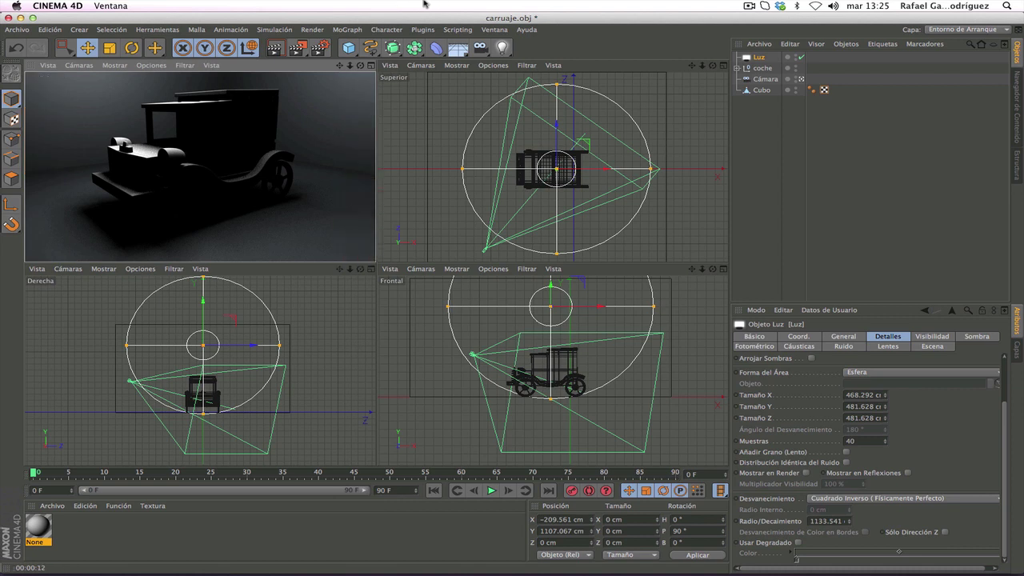
- Add the Global Illumination (Iluminación Global) effect to the render settings
{"action": "left_click", "coordinate": [319, 51]}
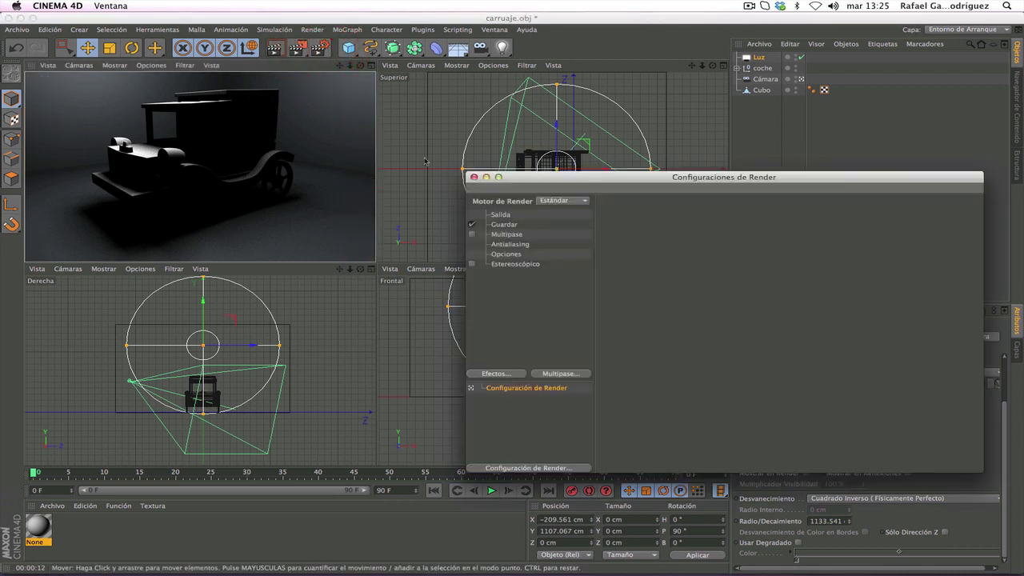
{"action": "left_click", "coordinate": [504, 374]}
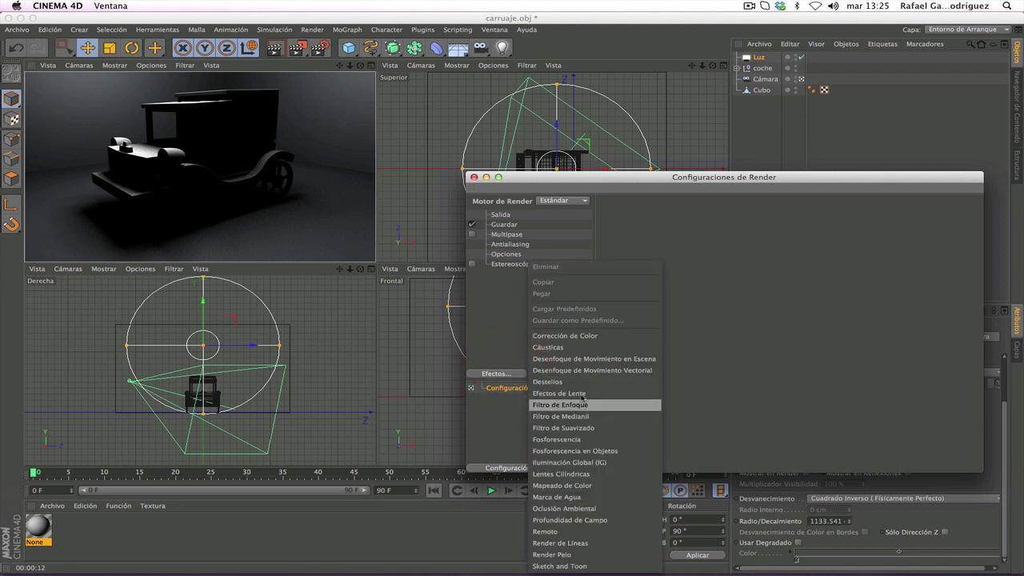
{"action": "left_click", "coordinate": [582, 463]}
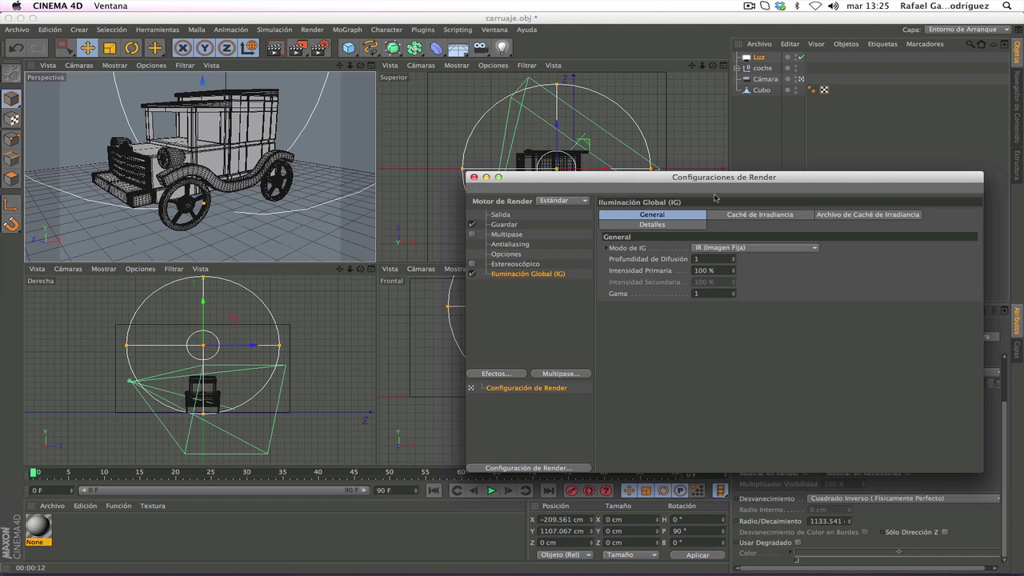
{"action": "left_click", "coordinate": [474, 177]}
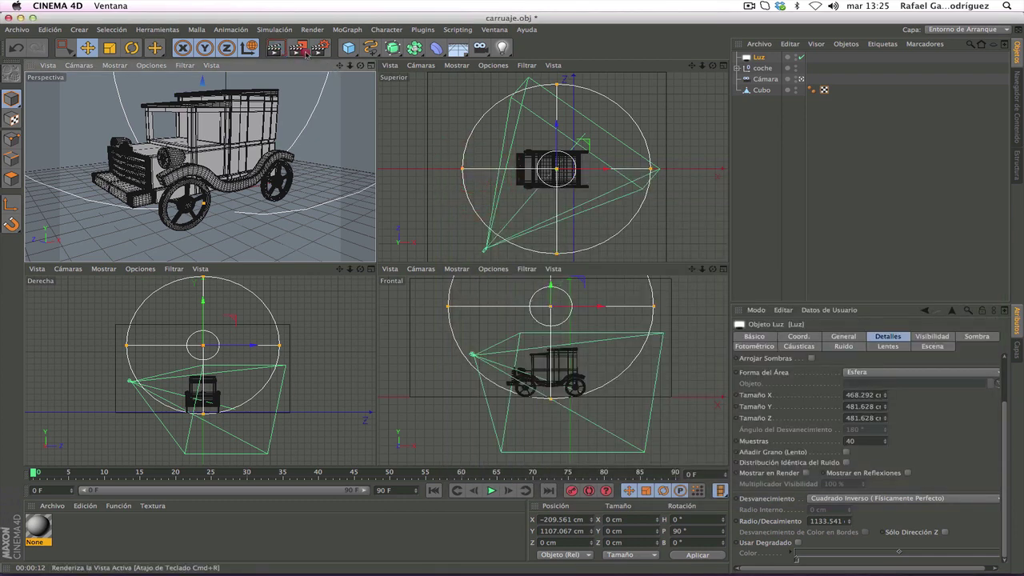
- Render the car scene to the Picture Viewer with Global Illumination and close the viewer after reviewing the image
{"action": "left_click_drag", "start_coordinate": [306, 53], "coordinate": [340, 104]}
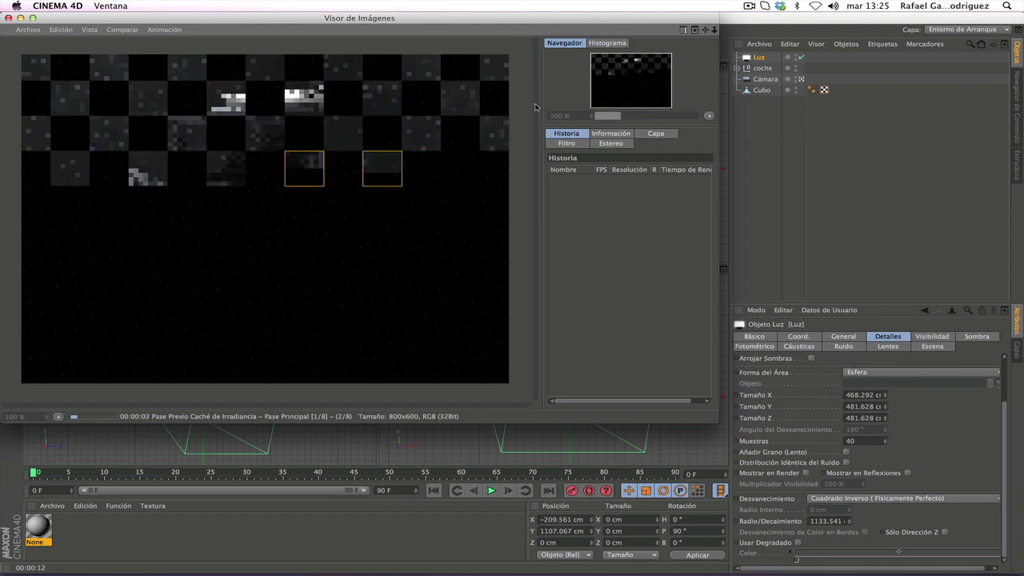
{"action": "left_click_drag", "start_coordinate": [471, 21], "coordinate": [528, 77]}
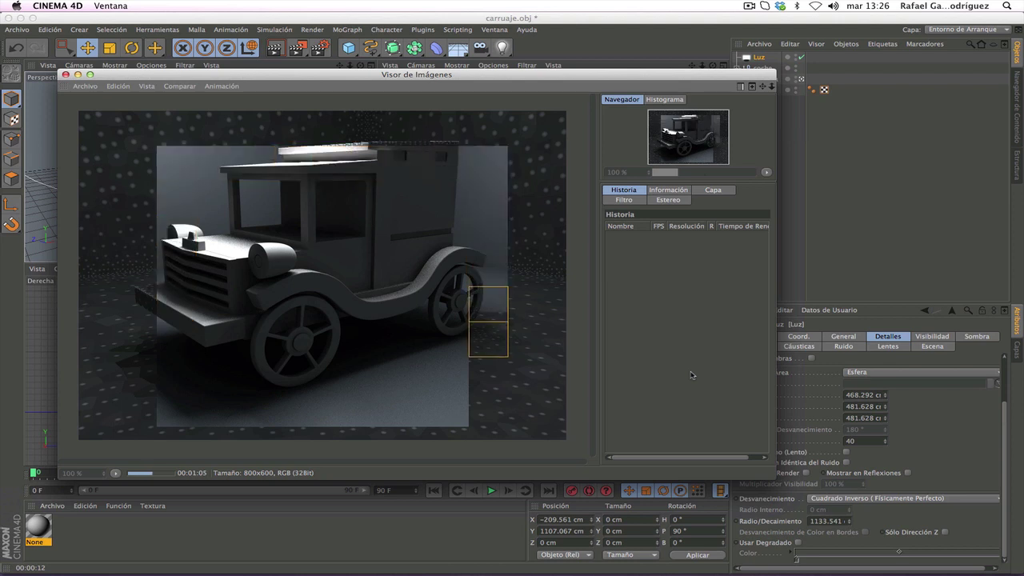
{"action": "key", "text": "shift+space"}
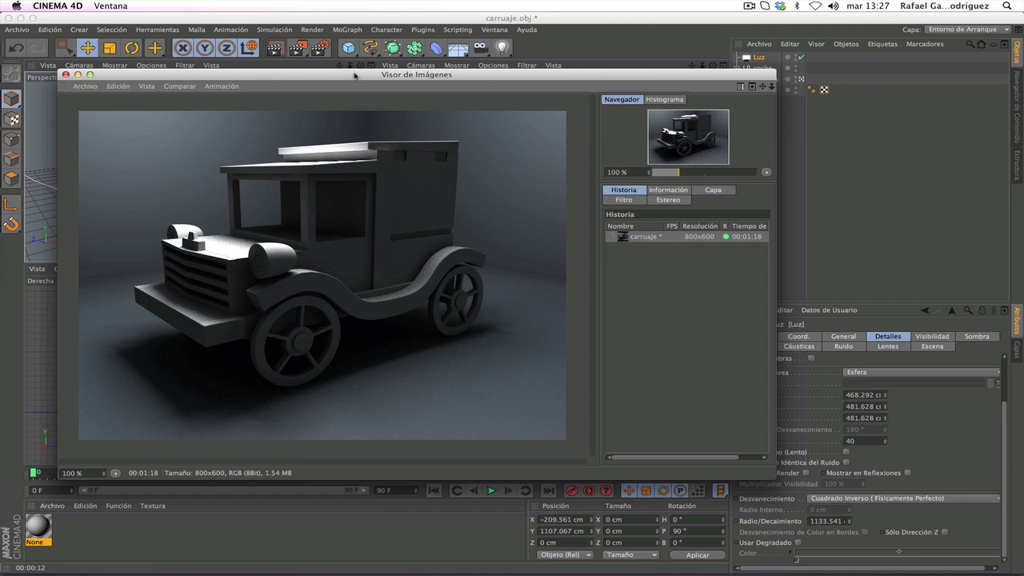
{"action": "left_click_drag", "start_coordinate": [354, 75], "coordinate": [575, 104]}
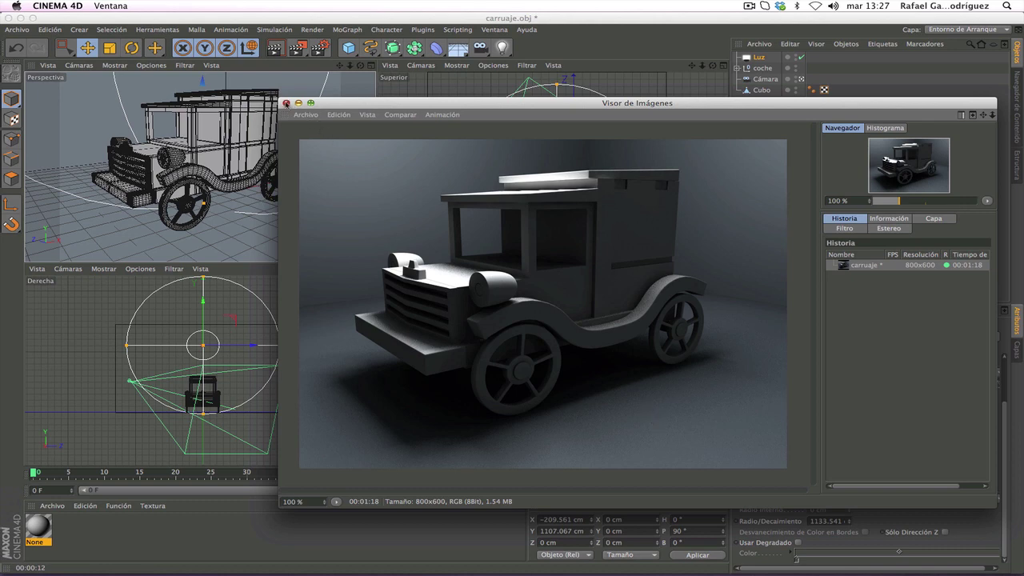
{"action": "left_click", "coordinate": [286, 104]}
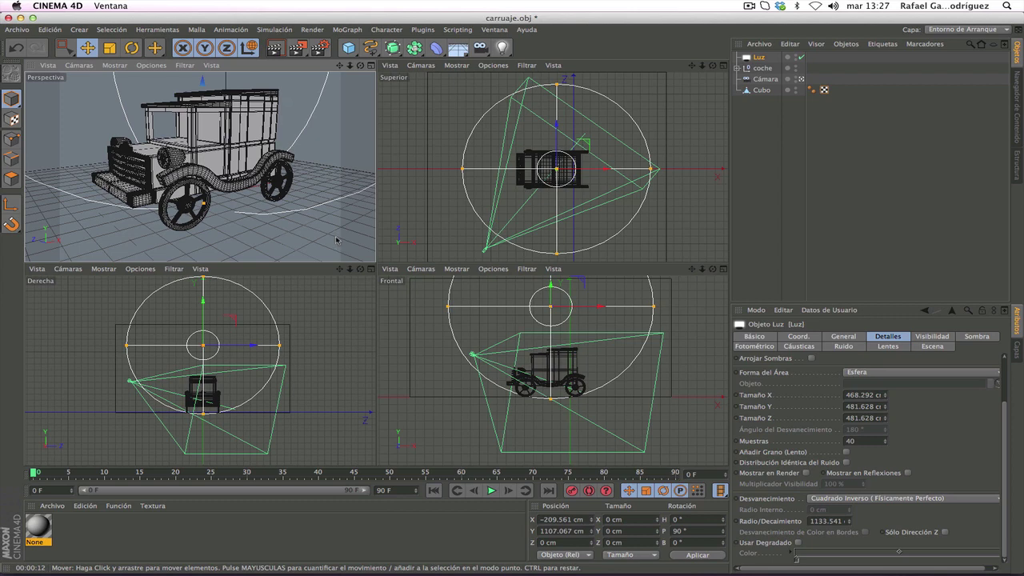
- Enable Linear Workflow (Flujo de Trabajo Lineal) in the project settings and set the input color profile to Linear
{"action": "left_click", "coordinate": [755, 309]}
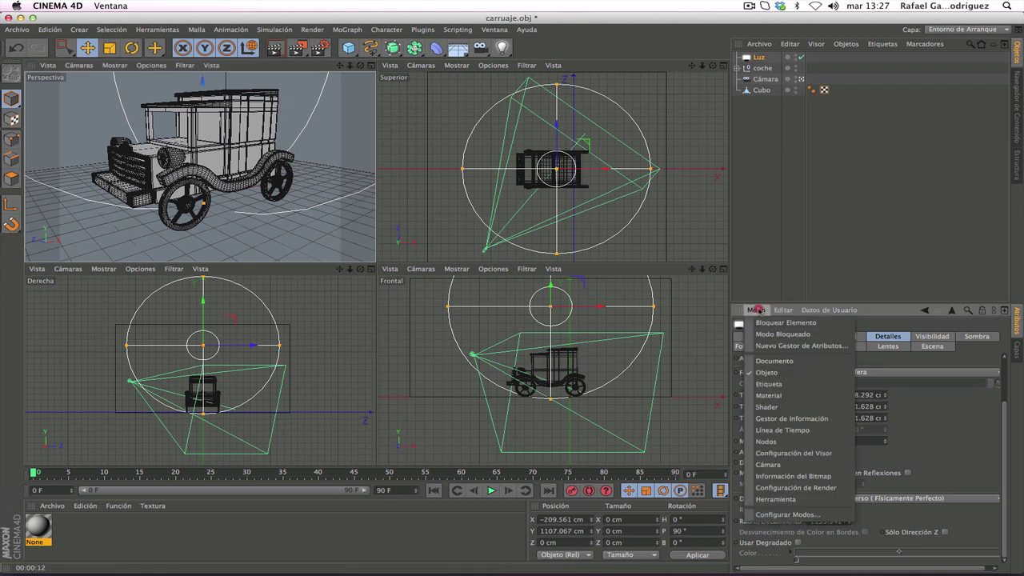
{"action": "left_click", "coordinate": [774, 361]}
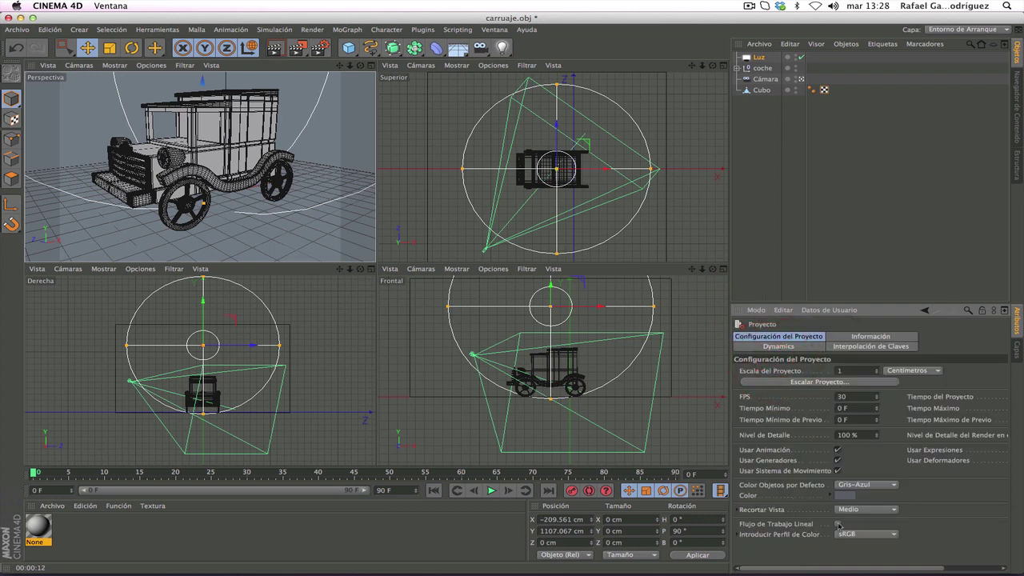
{"action": "left_click", "coordinate": [838, 524]}
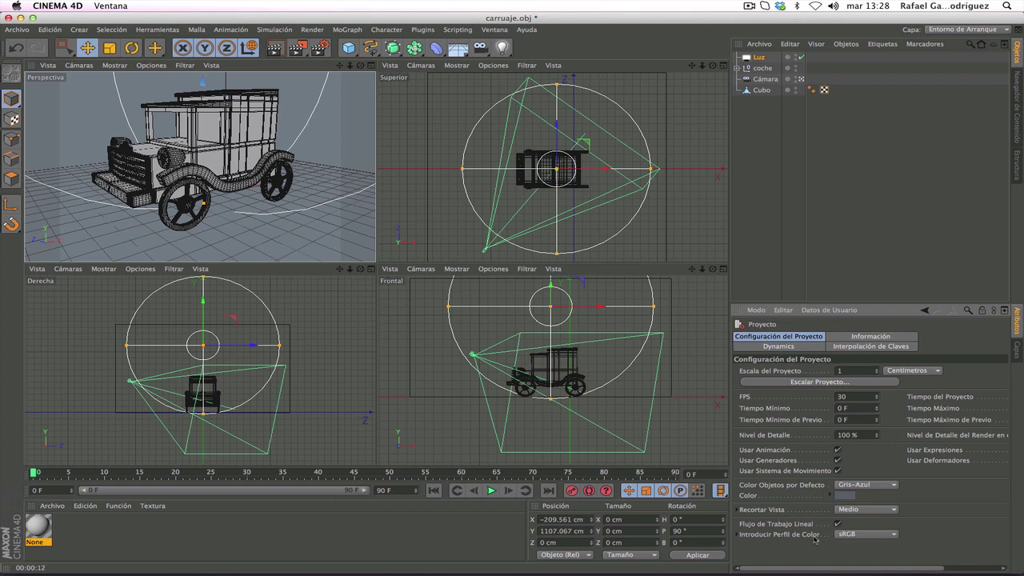
{"action": "left_click", "coordinate": [866, 537]}
{"action": "left_click", "coordinate": [867, 518]}
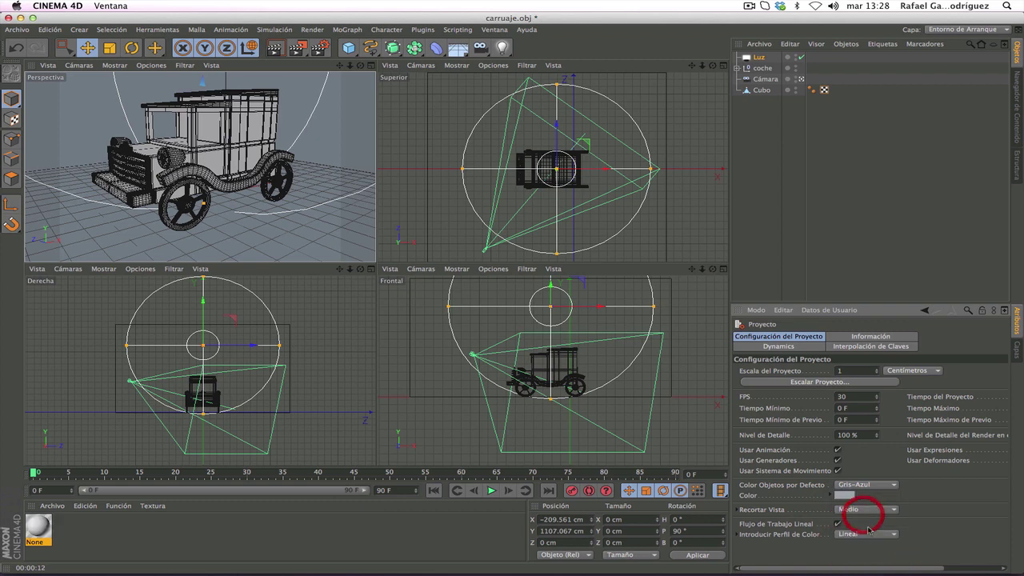
- Render the perspective view to the Picture Viewer again using the linear workflow settings
{"action": "right_click", "coordinate": [338, 120]}
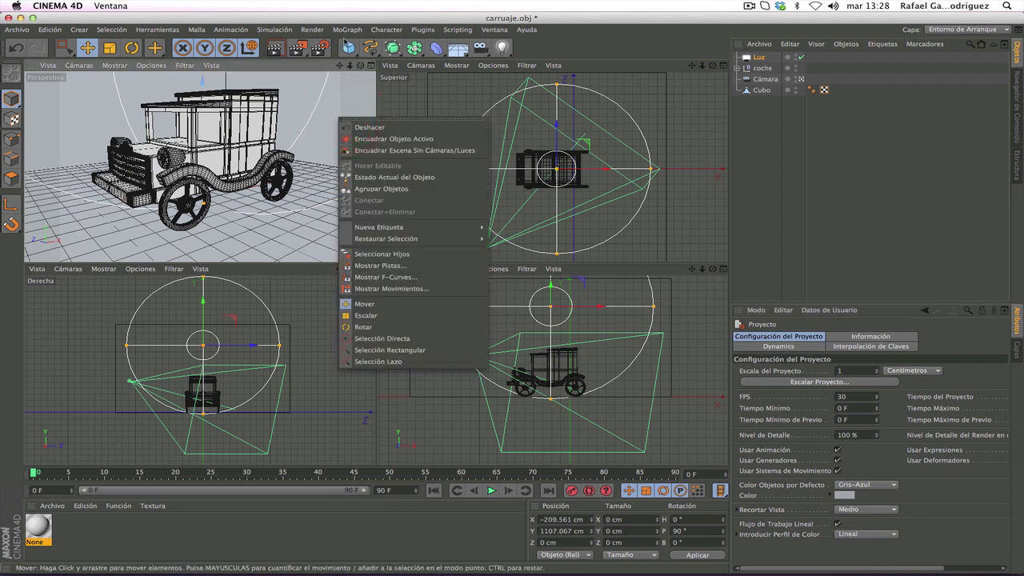
{"action": "left_click", "coordinate": [362, 18]}
{"action": "left_click", "coordinate": [296, 48]}
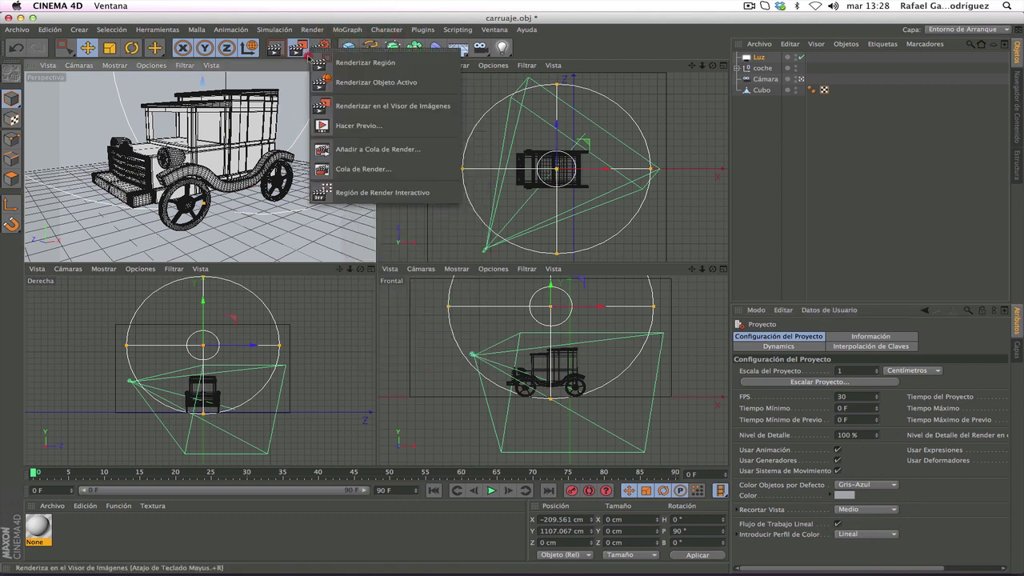
{"action": "left_click", "coordinate": [328, 104]}
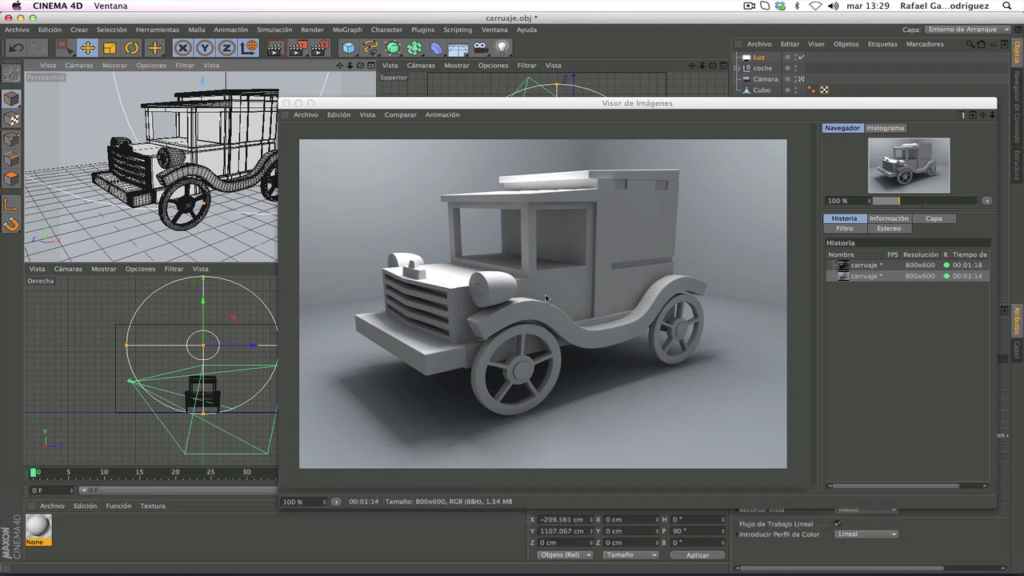
{"action": "left_click", "coordinate": [707, 371]}
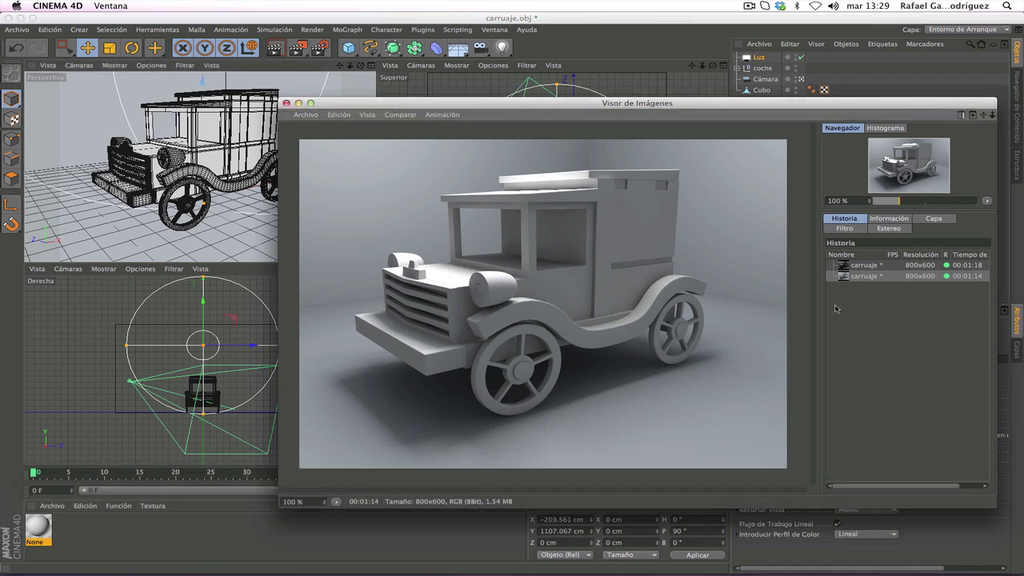
- Set the first car render as image A and the linear workflow render as image B for comparison
{"action": "right_click", "coordinate": [864, 266]}
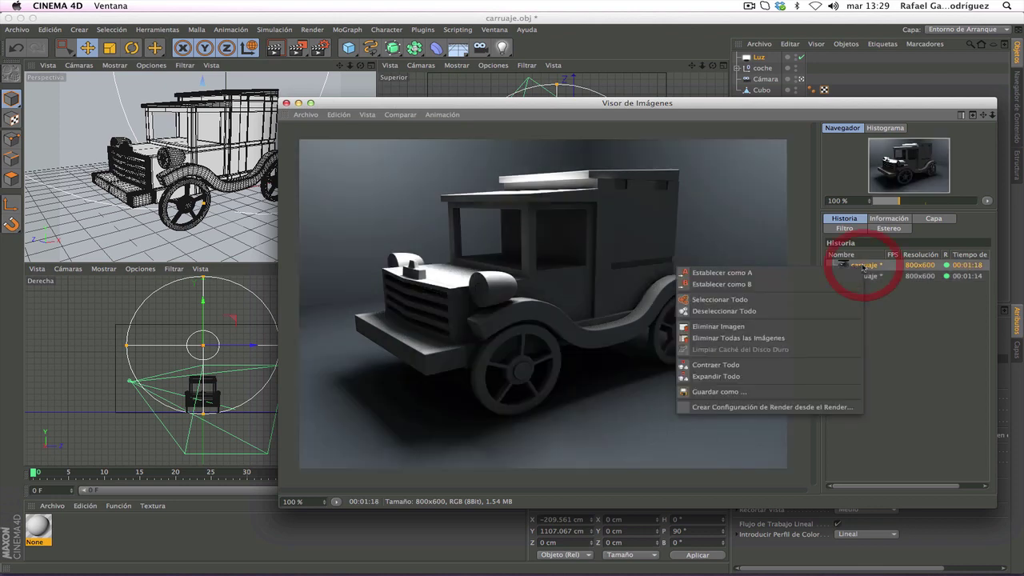
{"action": "left_click", "coordinate": [831, 272]}
{"action": "right_click", "coordinate": [868, 276]}
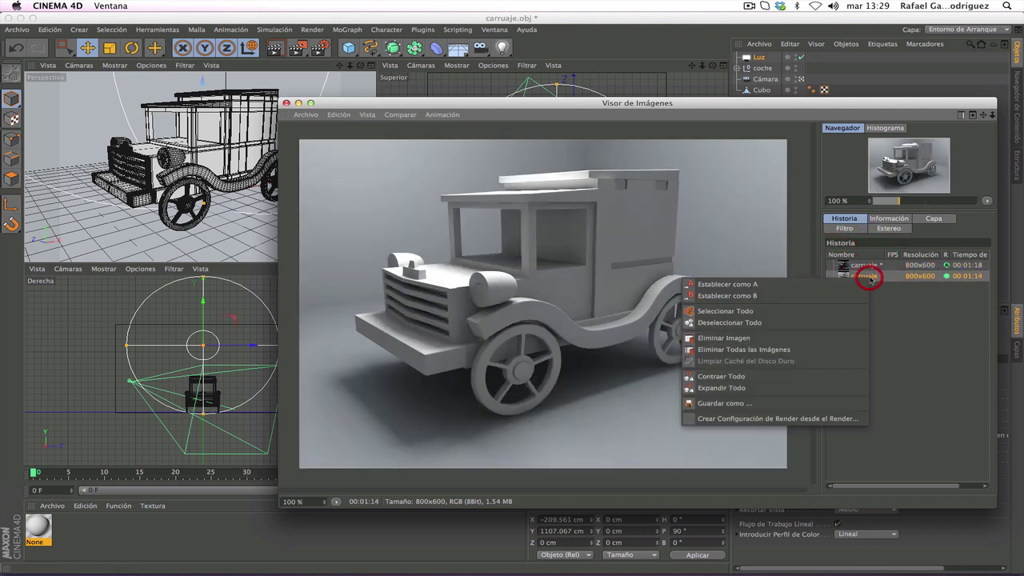
{"action": "left_click", "coordinate": [846, 295]}
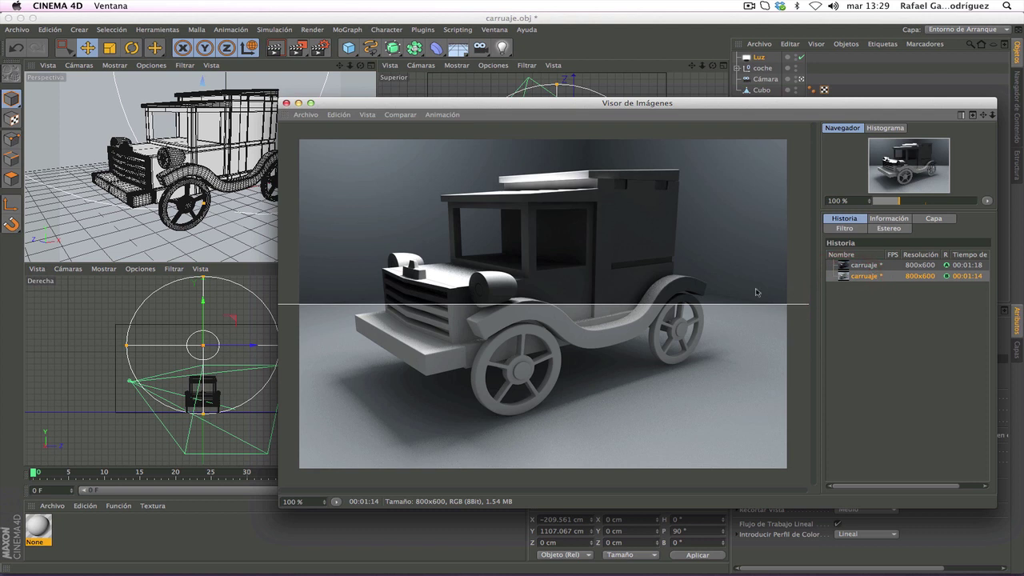
- Switch the A/B comparison to a vertical divider, sweep it across the car to compare both renders, and close the viewer
{"action": "left_click", "coordinate": [413, 118]}
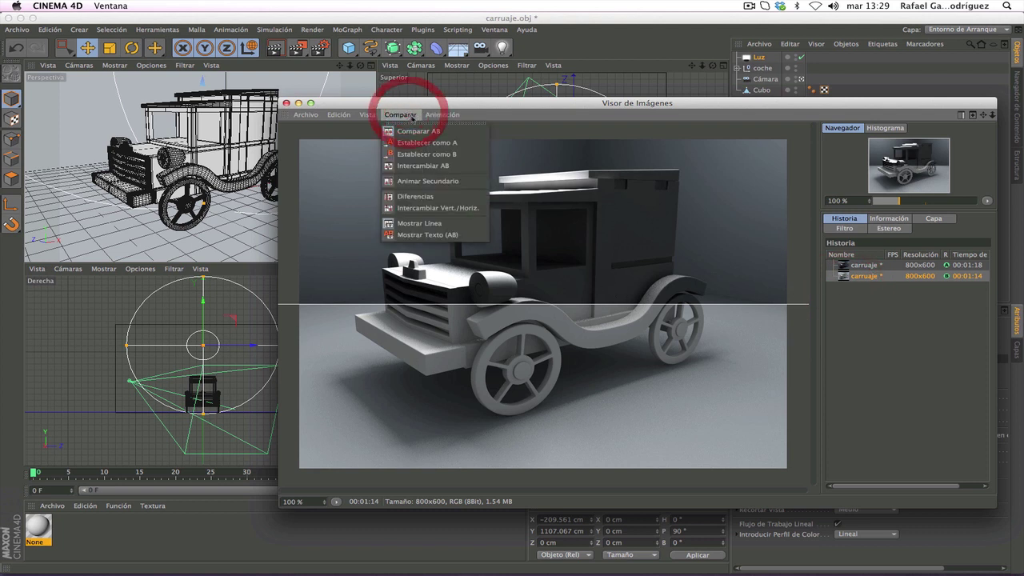
{"action": "left_click", "coordinate": [435, 208]}
{"action": "left_click_drag", "start_coordinate": [543, 294], "coordinate": [379, 340]}
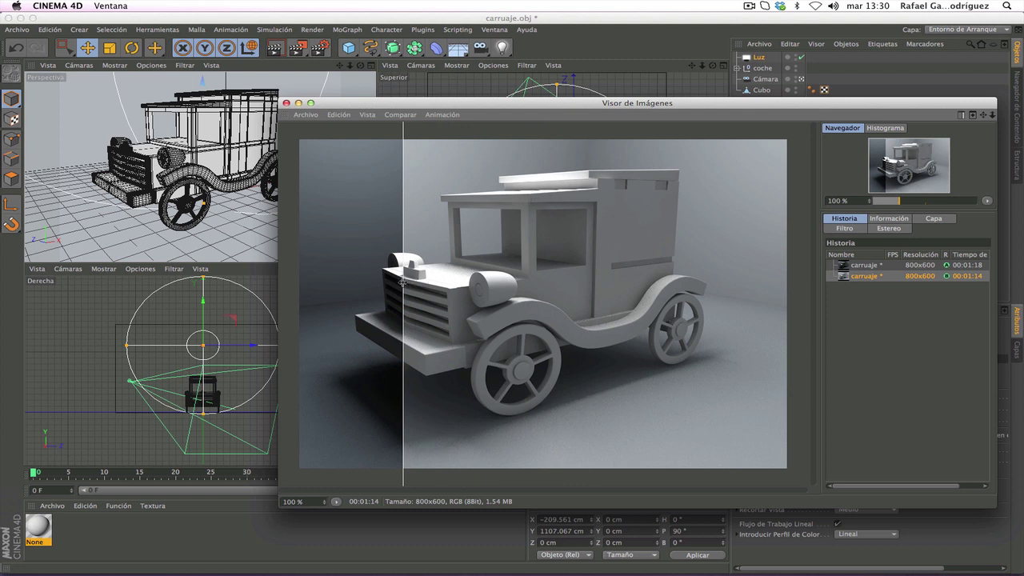
{"action": "left_click_drag", "start_coordinate": [404, 284], "coordinate": [337, 373]}
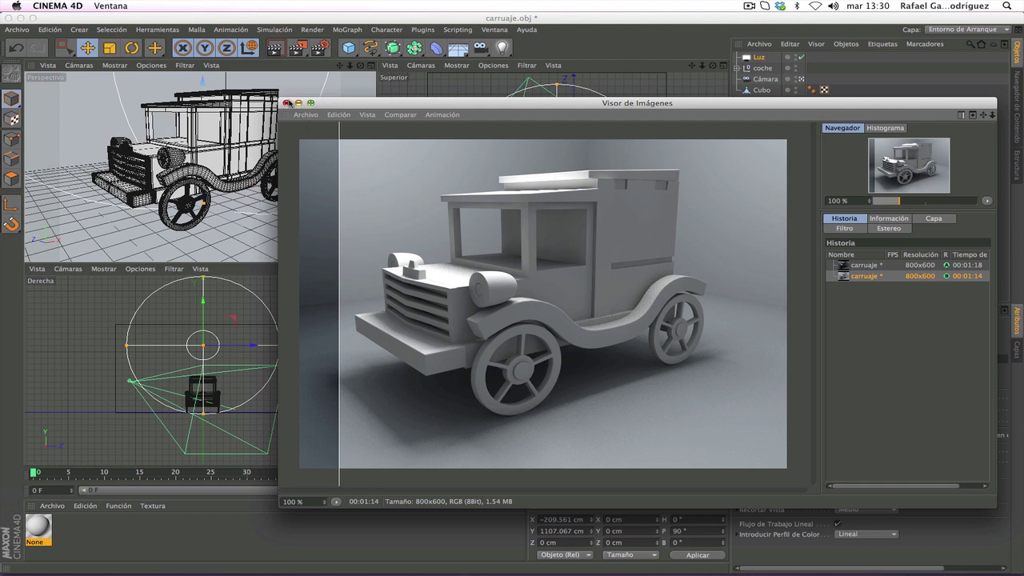
{"action": "left_click", "coordinate": [287, 104]}
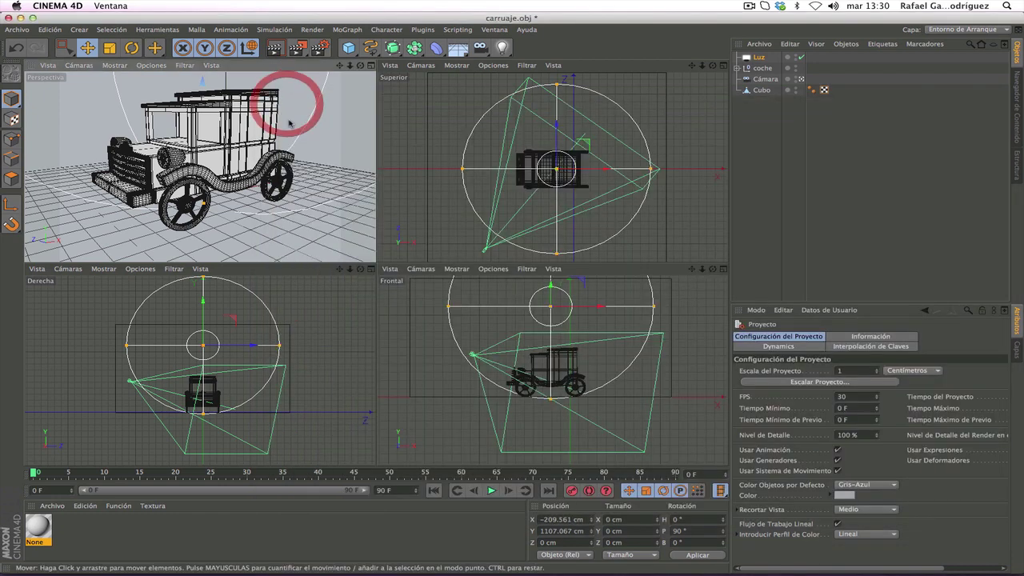
- Select the scene camera, set the render engine to Físico, and disable the Iluminación Global effect
{"action": "left_click", "coordinate": [484, 252]}
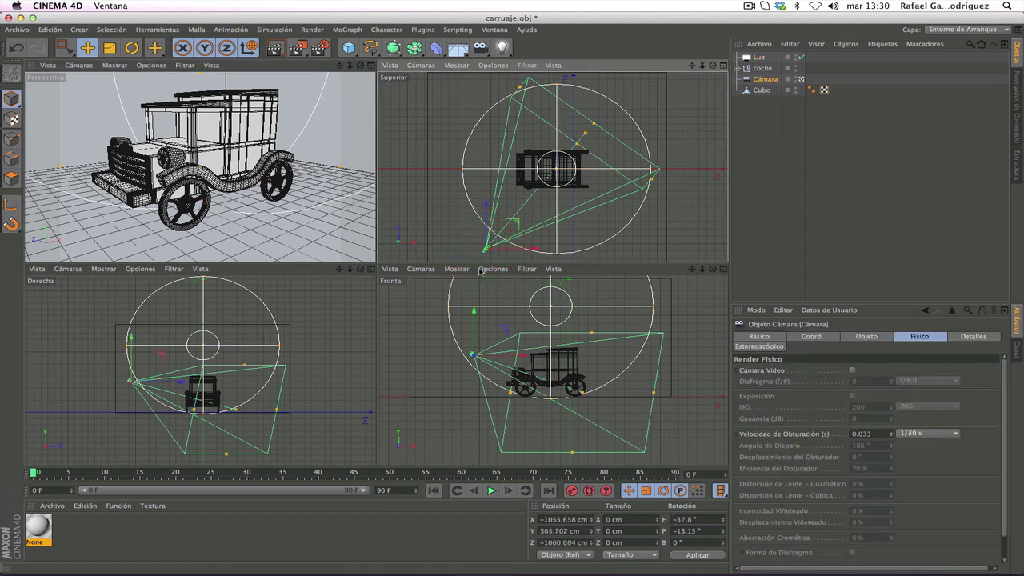
{"action": "left_click", "coordinate": [302, 51]}
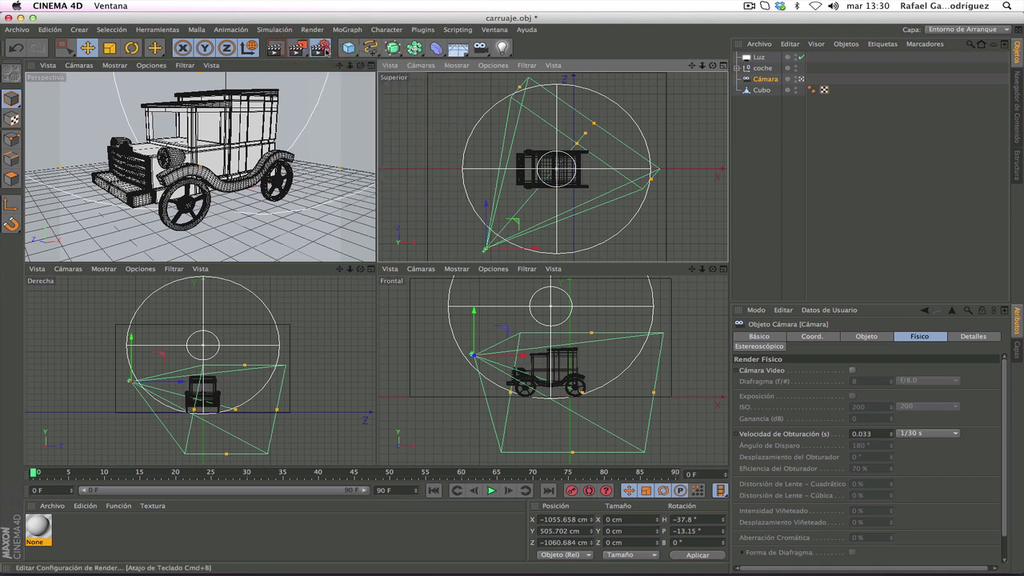
{"action": "left_click", "coordinate": [319, 48]}
{"action": "left_click_drag", "start_coordinate": [579, 178], "coordinate": [304, 140]}
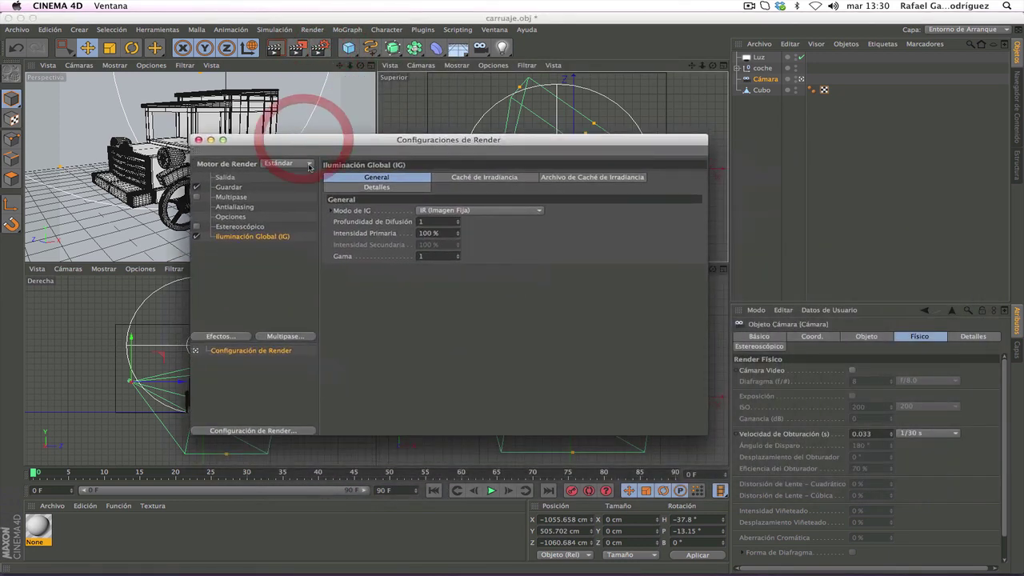
{"action": "left_click", "coordinate": [298, 163]}
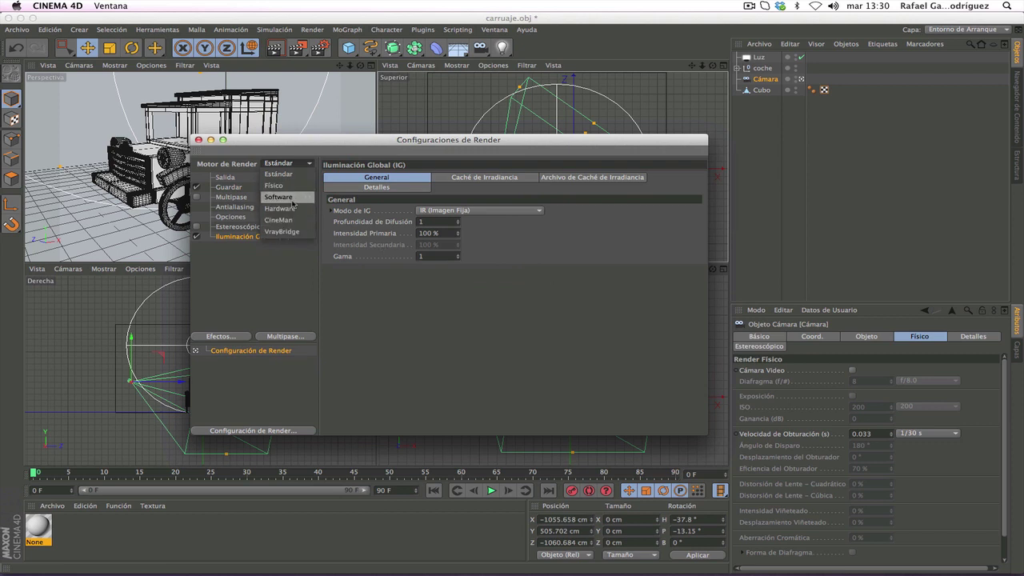
{"action": "left_click", "coordinate": [288, 187]}
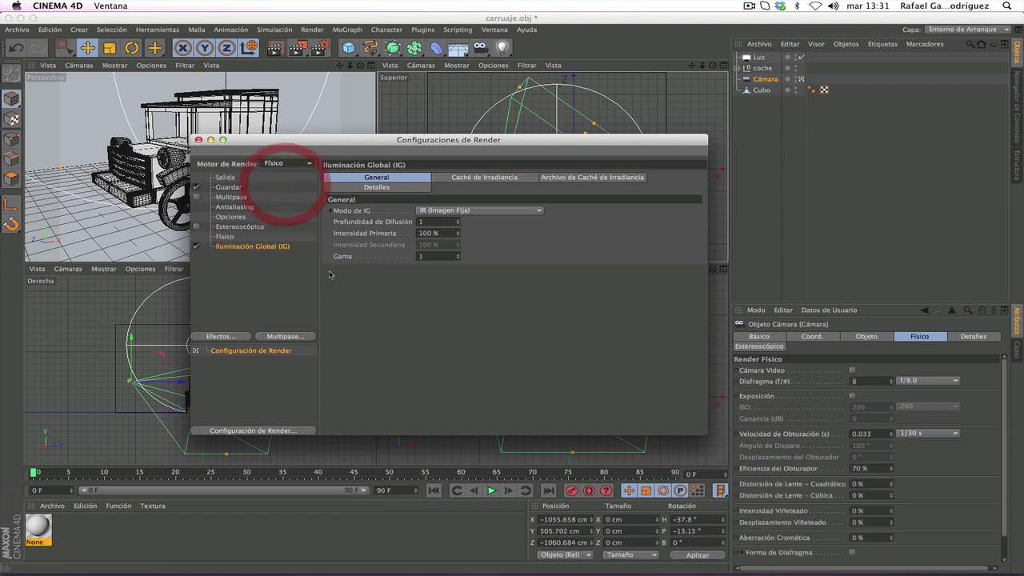
{"action": "left_click", "coordinate": [196, 247]}
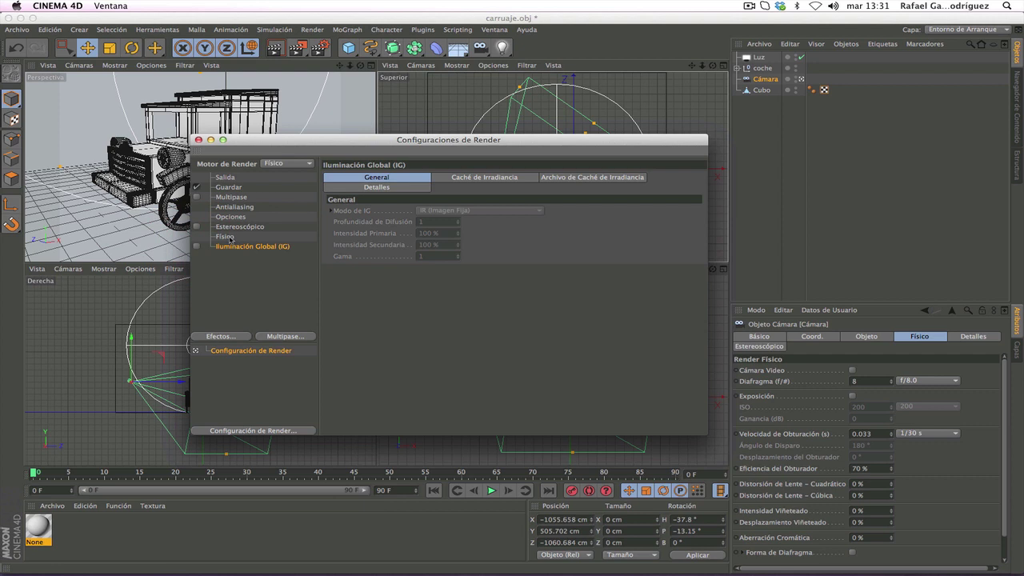
- Examine the Físico render options, including the progressive sampling and indirect illumination settings, and close the render settings
{"action": "left_click", "coordinate": [226, 237]}
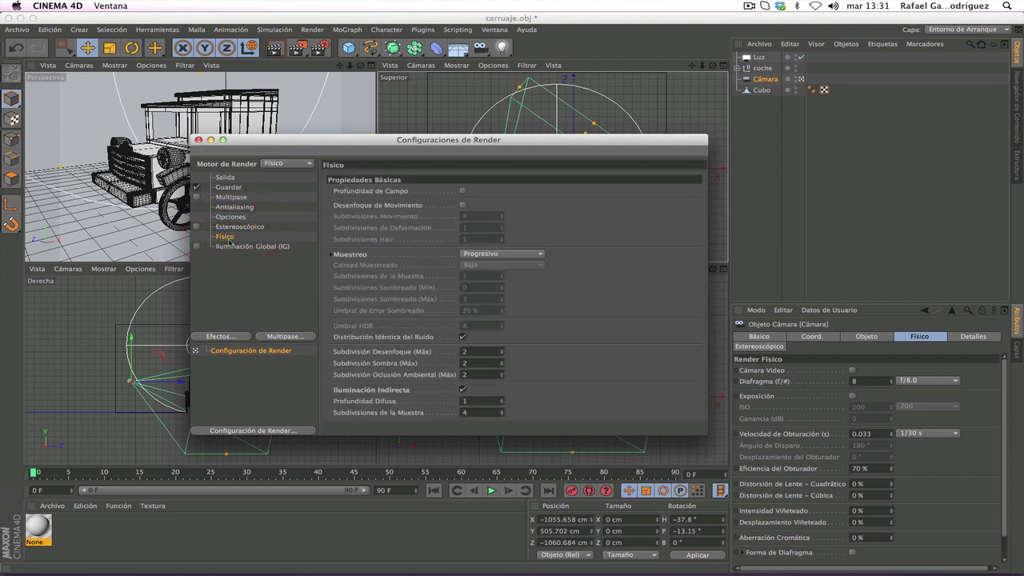
{"action": "left_click", "coordinate": [498, 255]}
{"action": "left_click", "coordinate": [481, 254]}
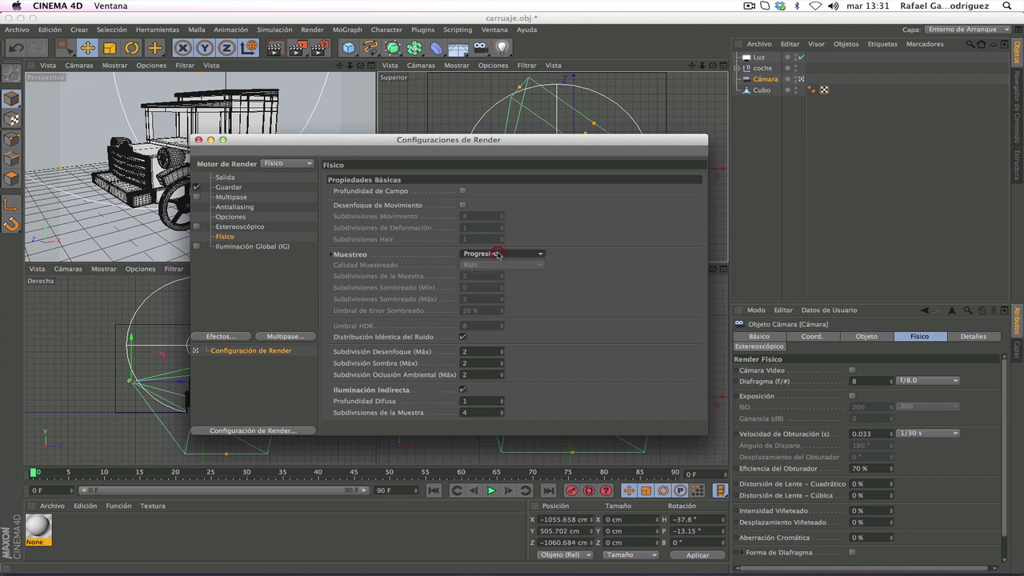
{"action": "left_click", "coordinate": [331, 255]}
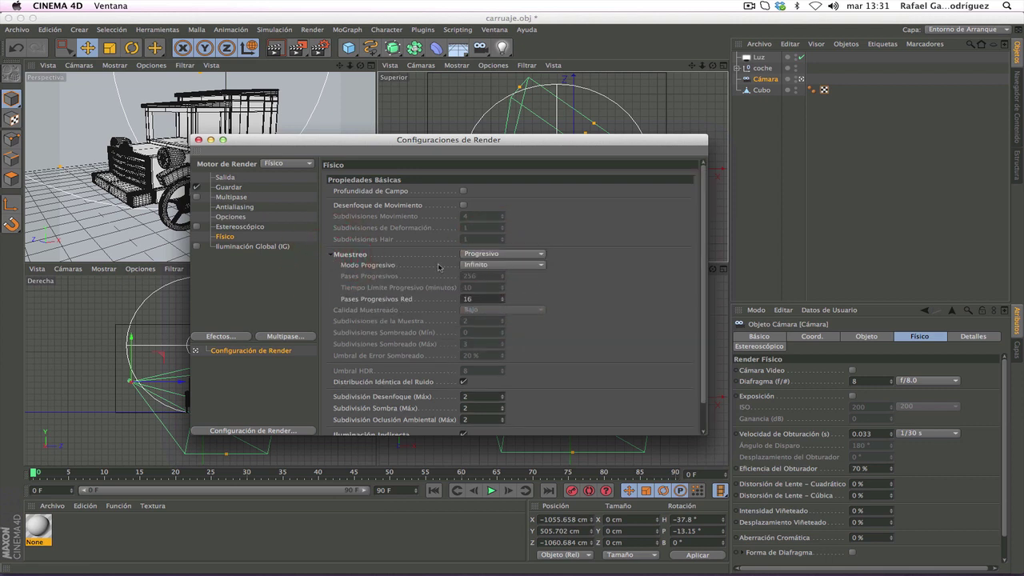
{"action": "scroll", "coordinate": [704, 328], "scroll_direction": "down", "scroll_amount": 2}
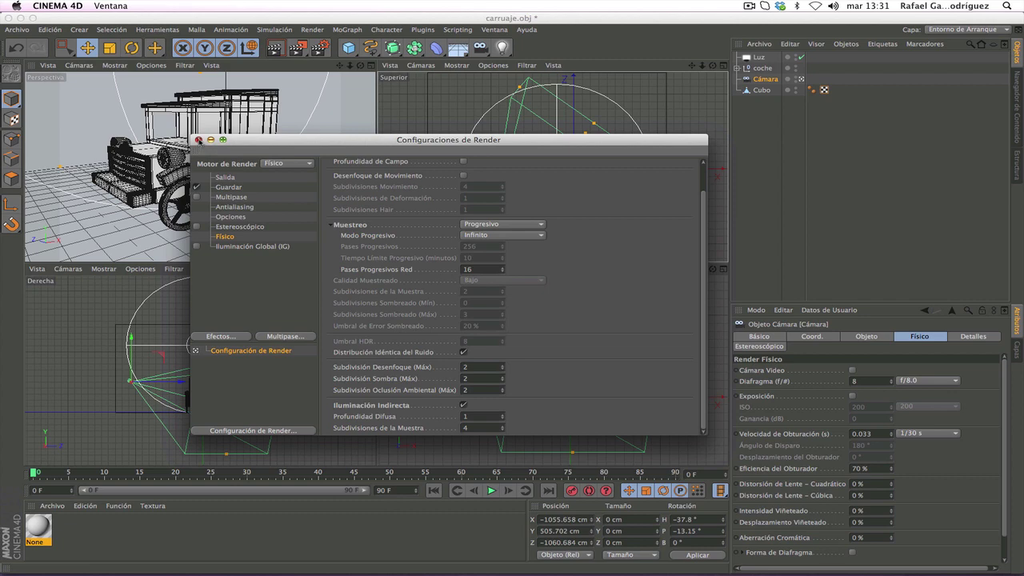
{"action": "left_click", "coordinate": [199, 140]}
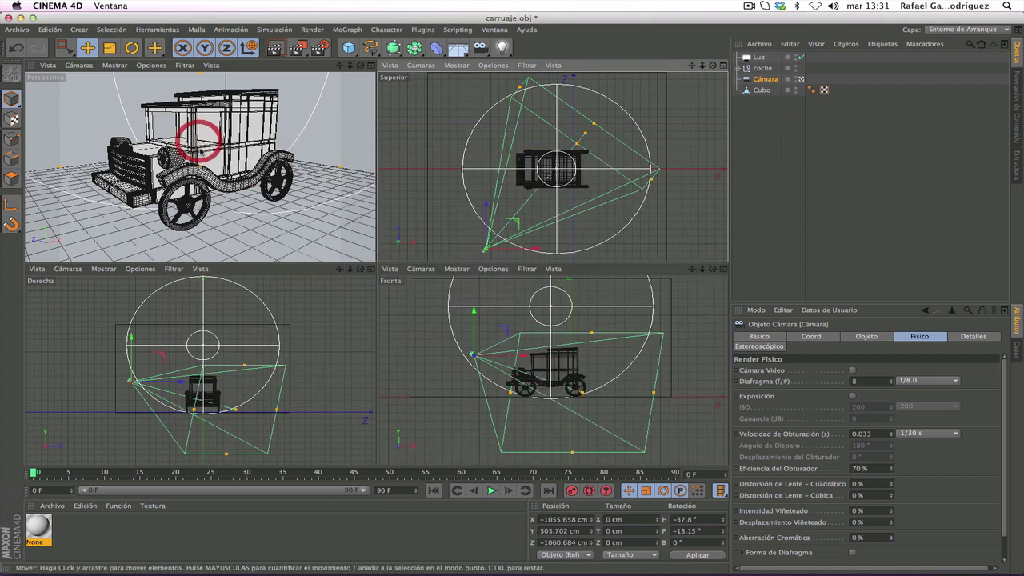
- Move the Cubo room object in the top view and undo the move
{"action": "right_click", "coordinate": [340, 199]}
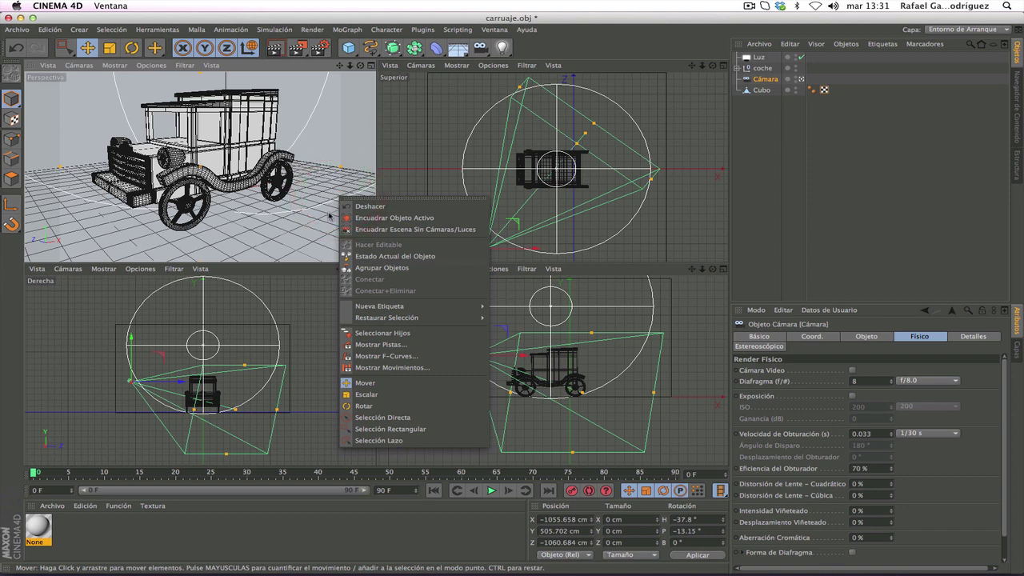
{"action": "left_click", "coordinate": [331, 213]}
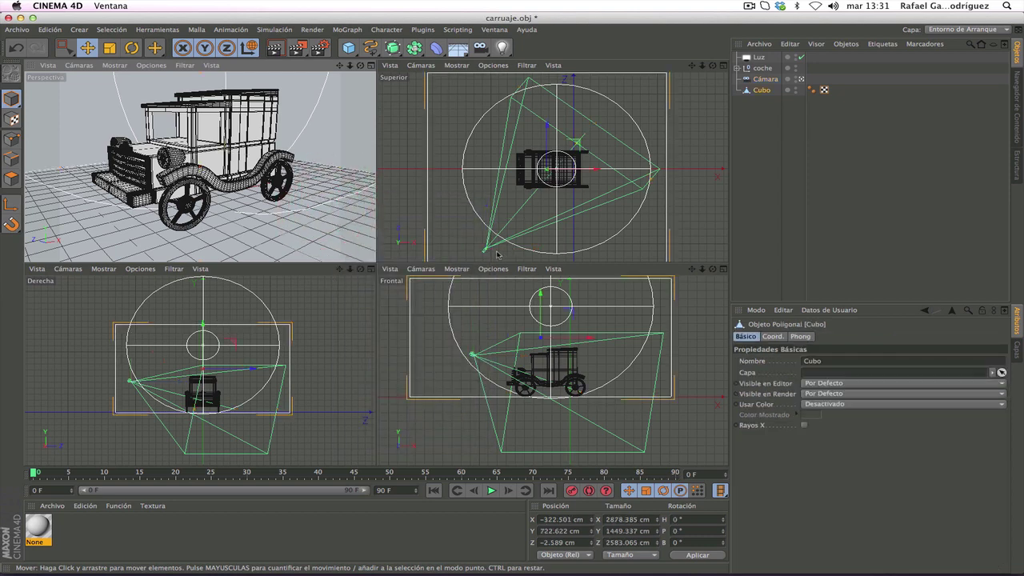
{"action": "mouse_move", "coordinate": [497, 254]}
{"action": "left_mouse_down"}
{"action": "mouse_move", "coordinate": [483, 246]}
{"action": "mouse_move", "coordinate": [492, 253]}
{"action": "left_mouse_up"}
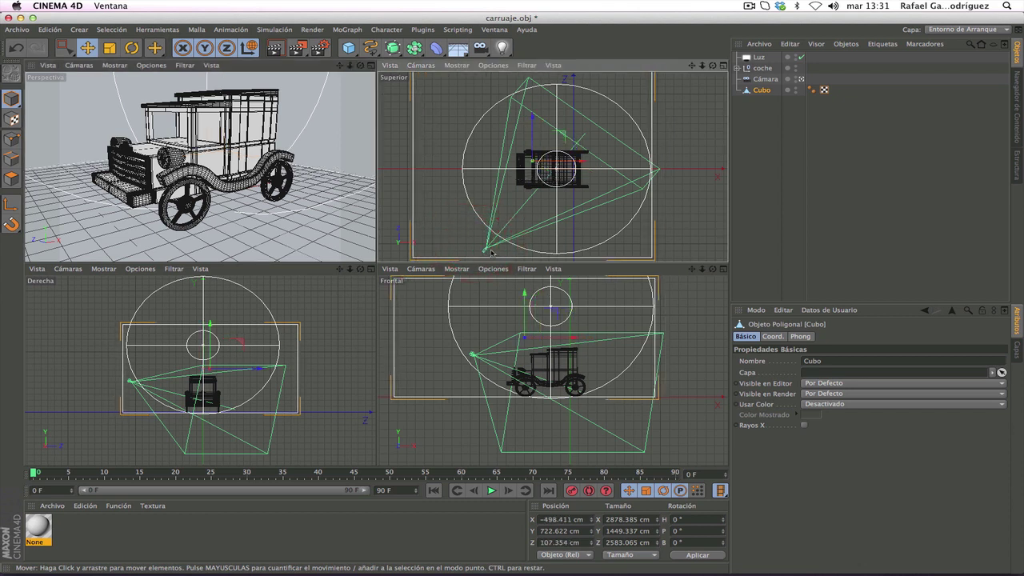
{"action": "left_click", "coordinate": [16, 47]}
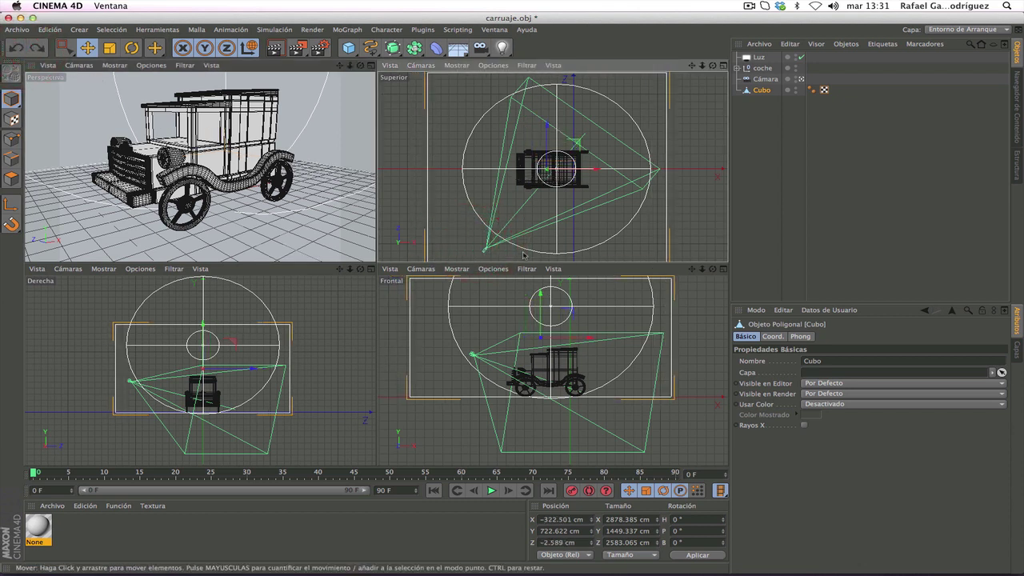
- Add a Protección tag to the Cubo object to lock its position, scale and rotation
{"action": "right_click", "coordinate": [766, 91]}
{"action": "mouse_move", "coordinate": [804, 97]}
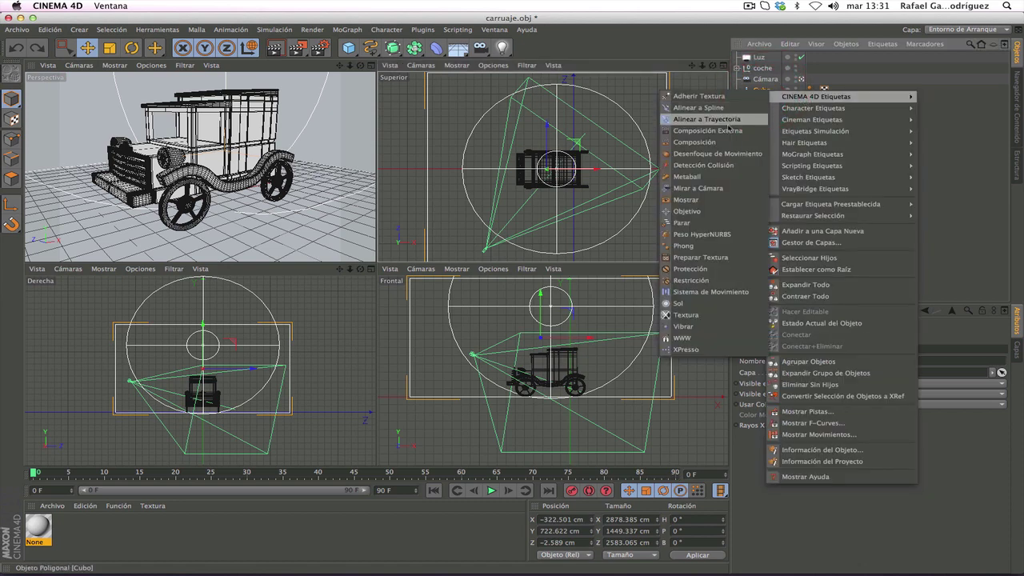
{"action": "left_click", "coordinate": [718, 270]}
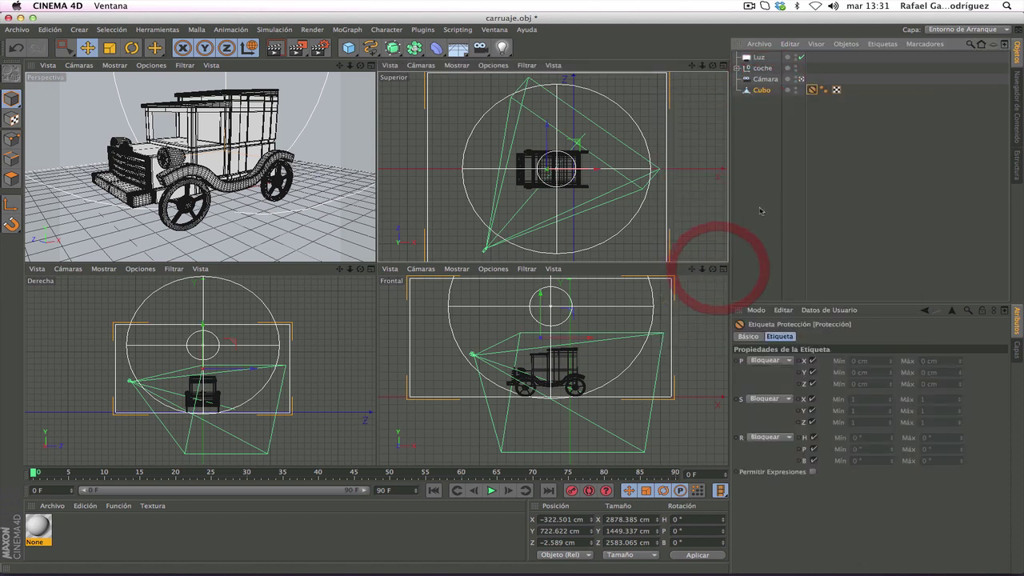
- Move the unprotected camera in the top view and undo the move
{"action": "left_click", "coordinate": [685, 212]}
{"action": "left_click_drag", "start_coordinate": [485, 251], "coordinate": [473, 256]}
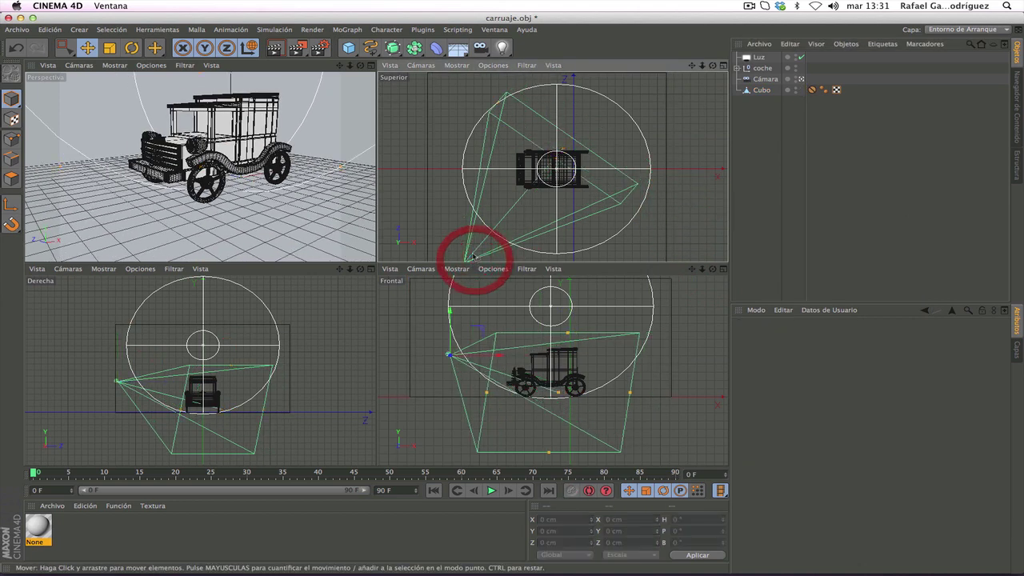
{"action": "left_click", "coordinate": [16, 48]}
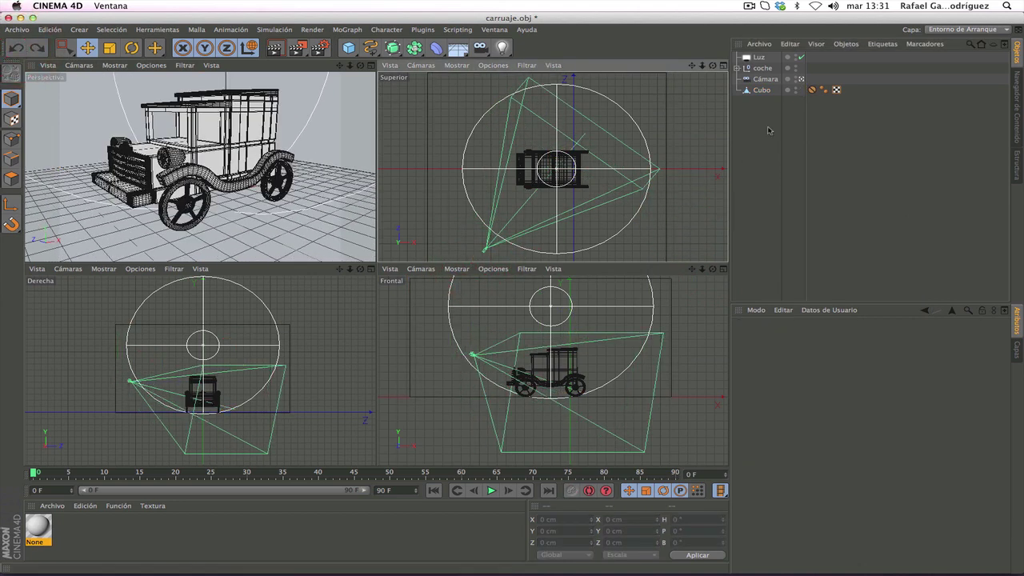
- Add a Protección tag to the camera and test the lock by trying to move it in the top view
{"action": "right_click", "coordinate": [775, 79]}
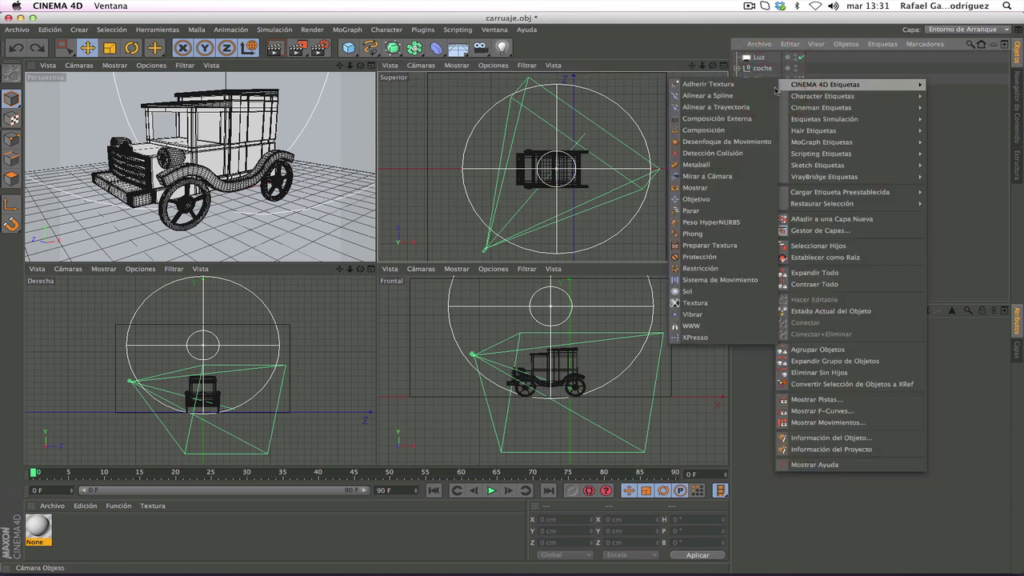
{"action": "left_click", "coordinate": [723, 262]}
{"action": "left_click_drag", "start_coordinate": [466, 233], "coordinate": [494, 252]}
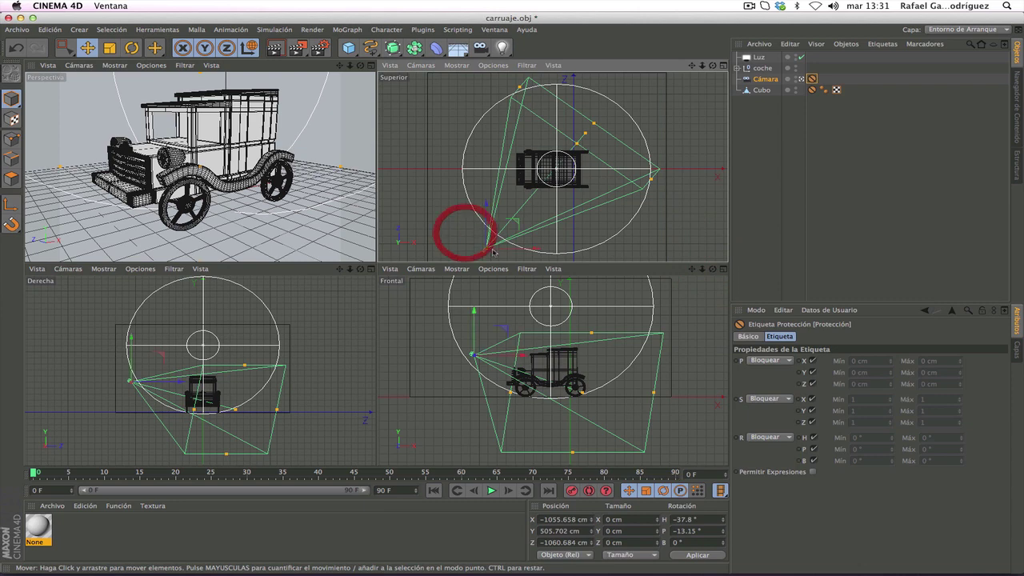
{"action": "left_click_drag", "start_coordinate": [530, 220], "coordinate": [500, 255]}
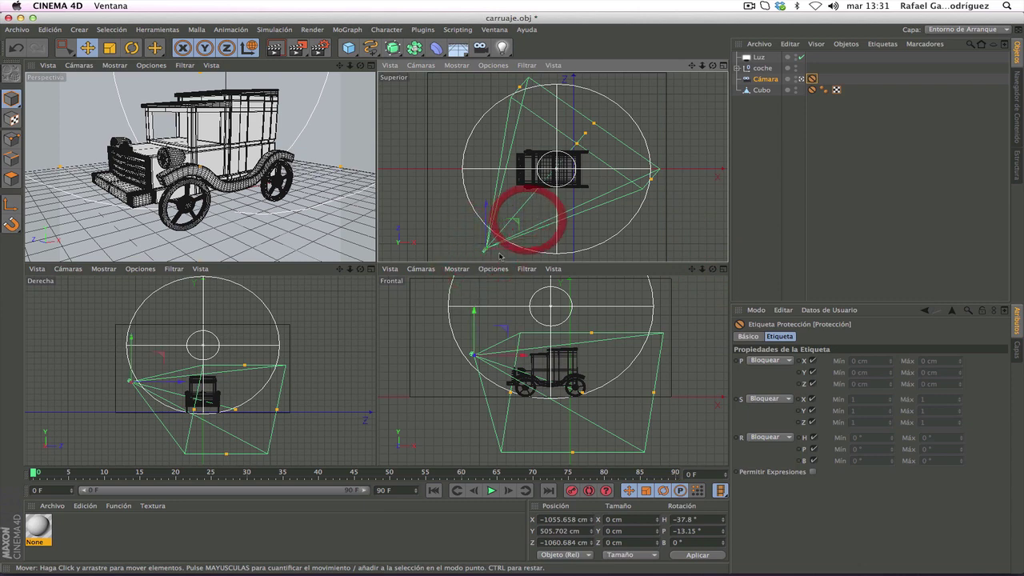
{"action": "left_click", "coordinate": [486, 250]}
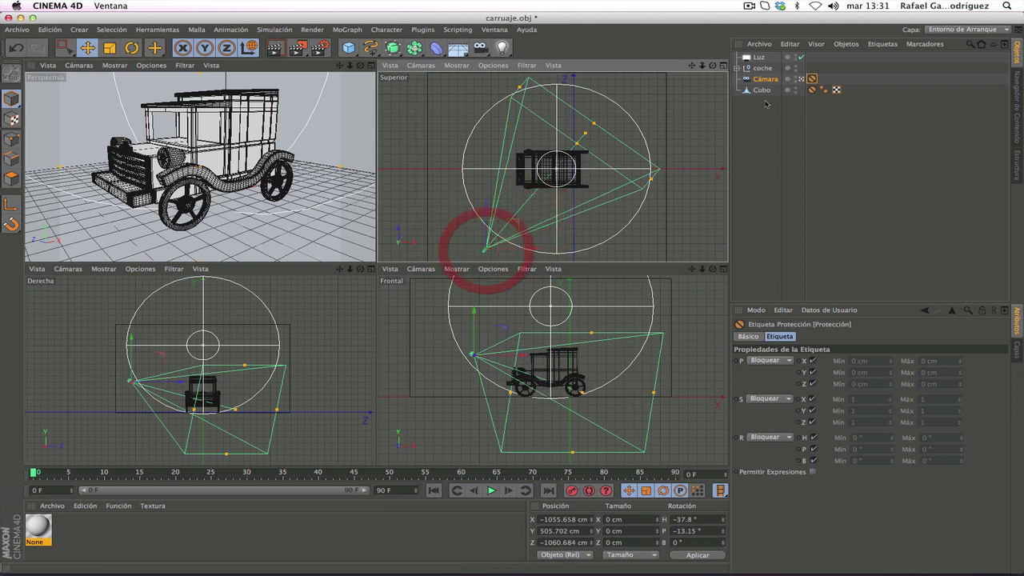
- Enable Exposición in the camera's Físico settings and enter a diaphragm value of 8
{"action": "left_click", "coordinate": [764, 79]}
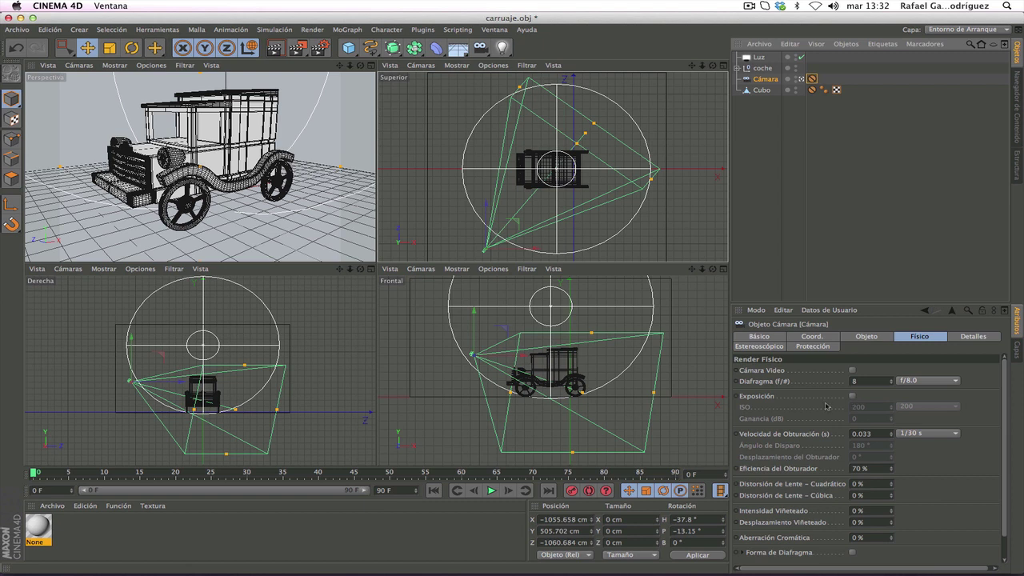
{"action": "left_click", "coordinate": [853, 396]}
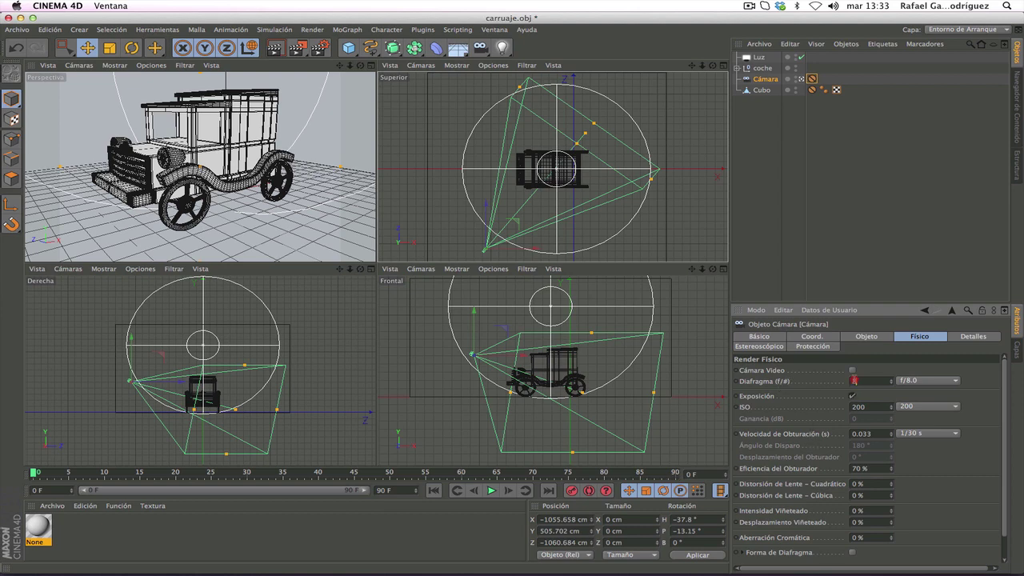
{"action": "left_click", "coordinate": [853, 381]}
{"action": "left_click", "coordinate": [914, 381]}
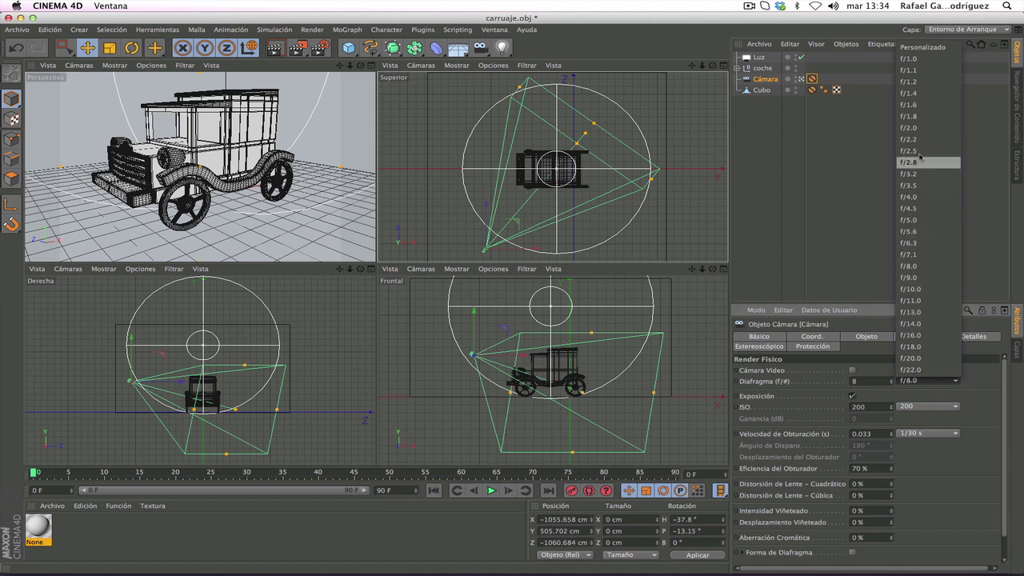
{"action": "left_click", "coordinate": [866, 381]}
{"action": "left_click", "coordinate": [856, 380]}
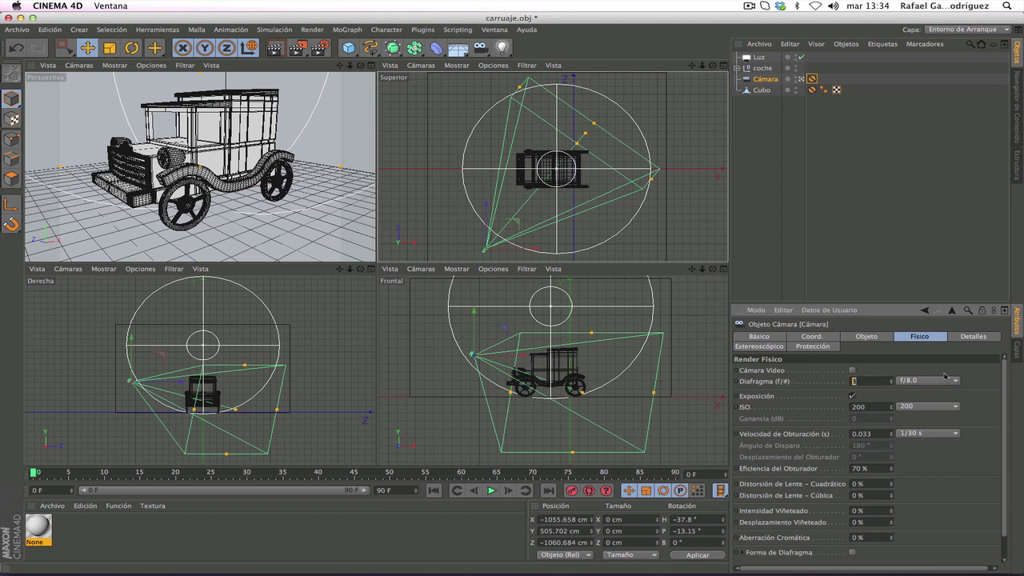
{"action": "left_click", "coordinate": [873, 380]}
{"action": "type", "text": "8"}
- Examine the camera's ISO and shutter speed values in the Físico exposure settings
{"action": "left_click", "coordinate": [855, 407]}
{"action": "left_click", "coordinate": [874, 432]}
{"action": "left_click", "coordinate": [853, 433]}
{"action": "left_click", "coordinate": [874, 433]}
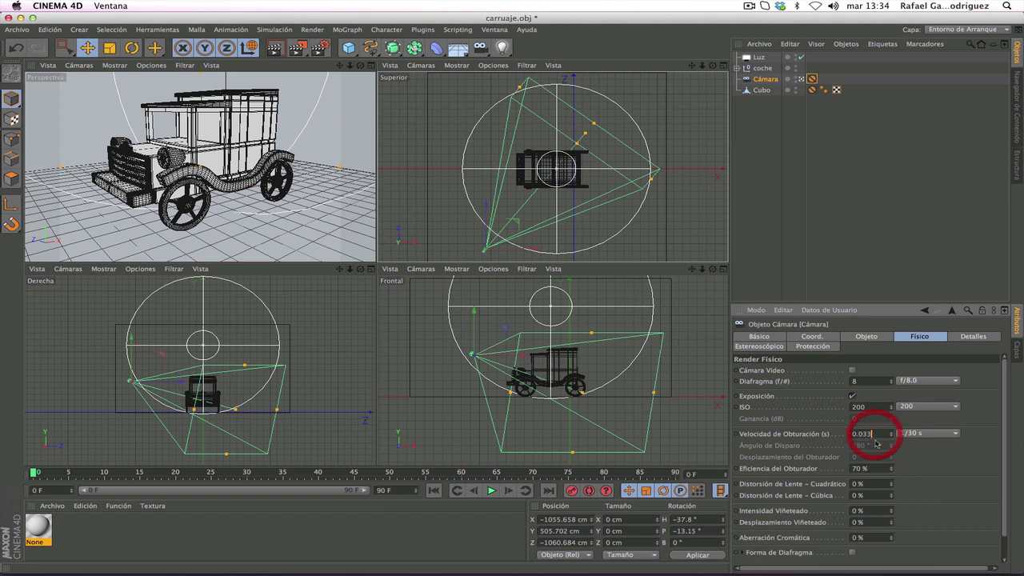
{"action": "left_click", "coordinate": [865, 434]}
{"action": "left_click", "coordinate": [855, 433]}
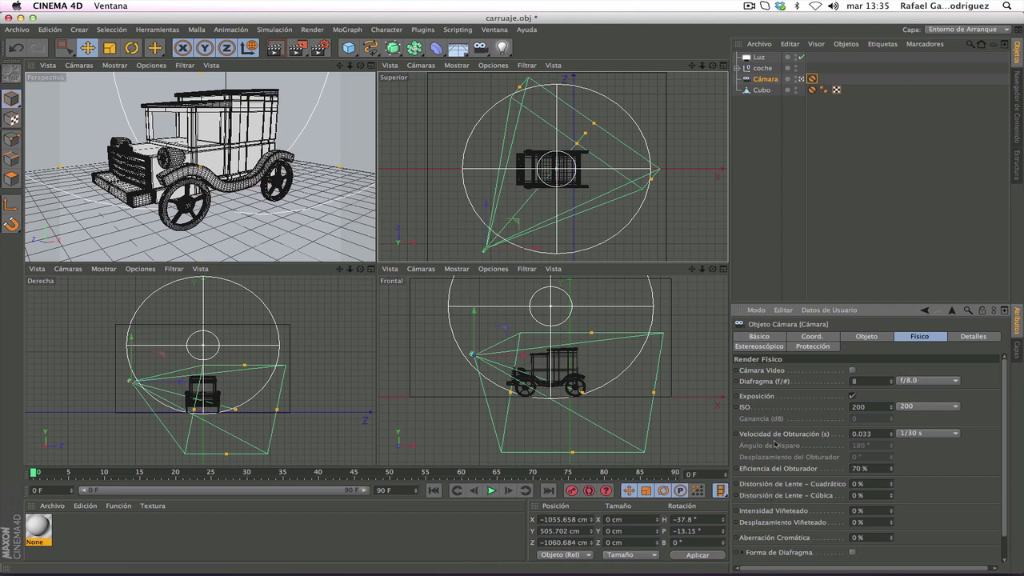
- Show the project settings to check the Flujo de Trabajo Lineal option
{"action": "left_click", "coordinate": [756, 311]}
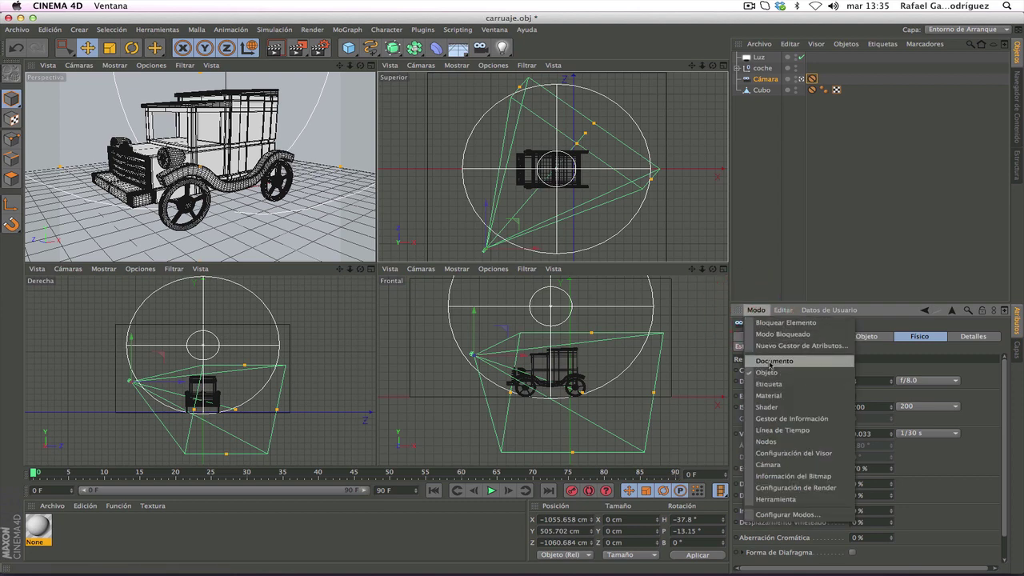
{"action": "left_click", "coordinate": [766, 361]}
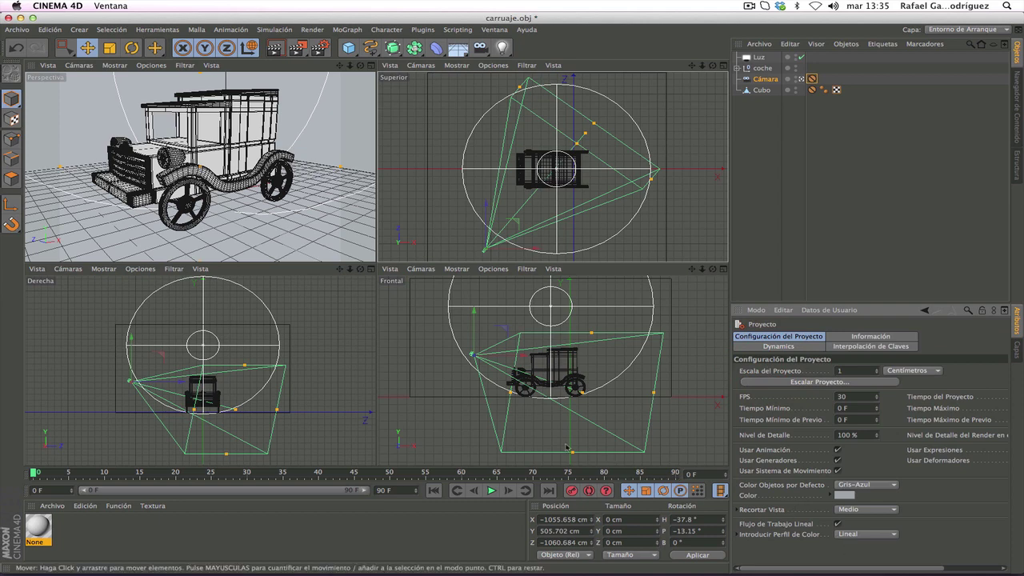
{"action": "left_click", "coordinate": [436, 406]}
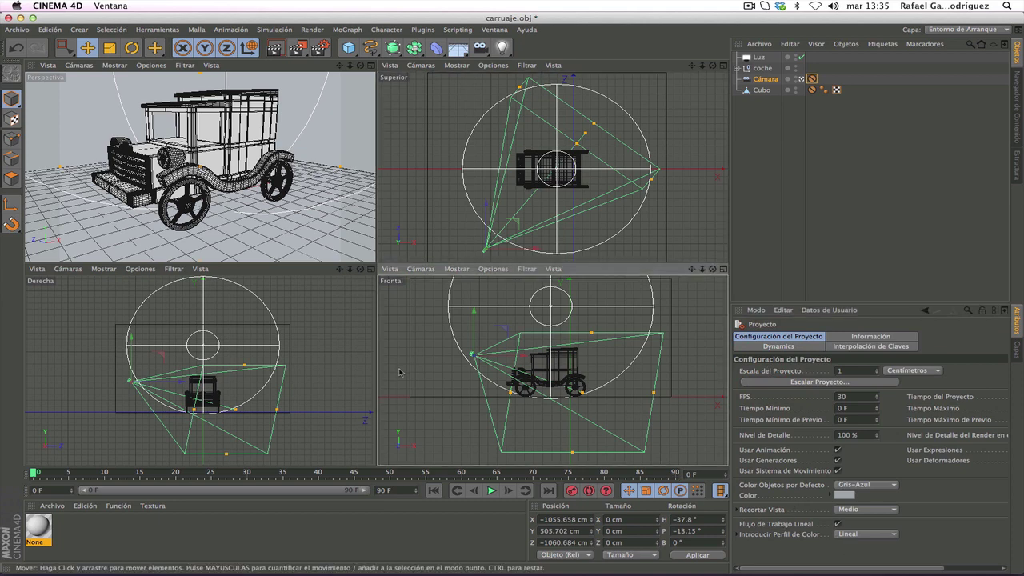
- Activate the perspective view and render it in the Visor de Imágenes
{"action": "right_click", "coordinate": [298, 236]}
{"action": "left_click", "coordinate": [291, 231]}
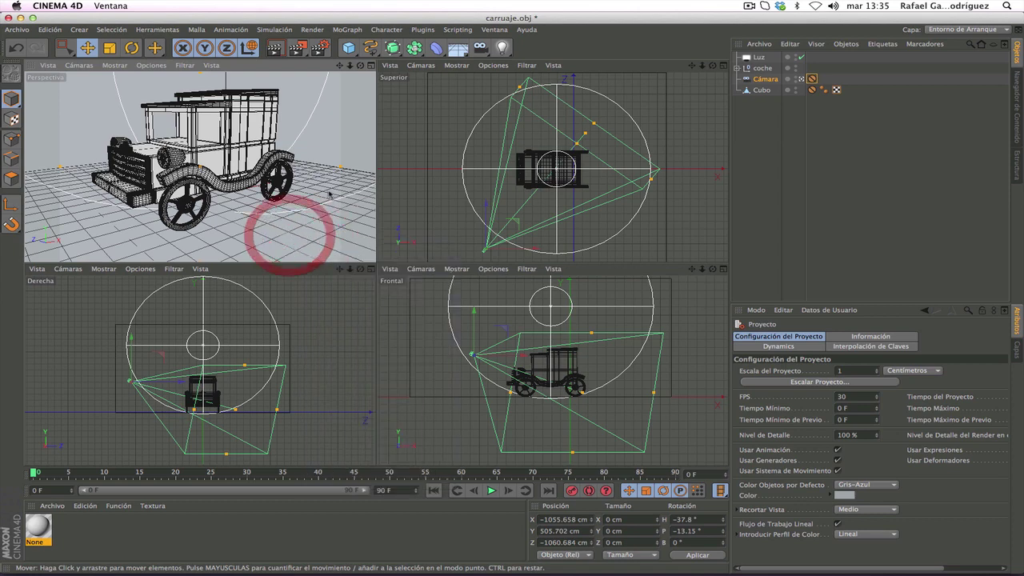
{"action": "left_click", "coordinate": [299, 50]}
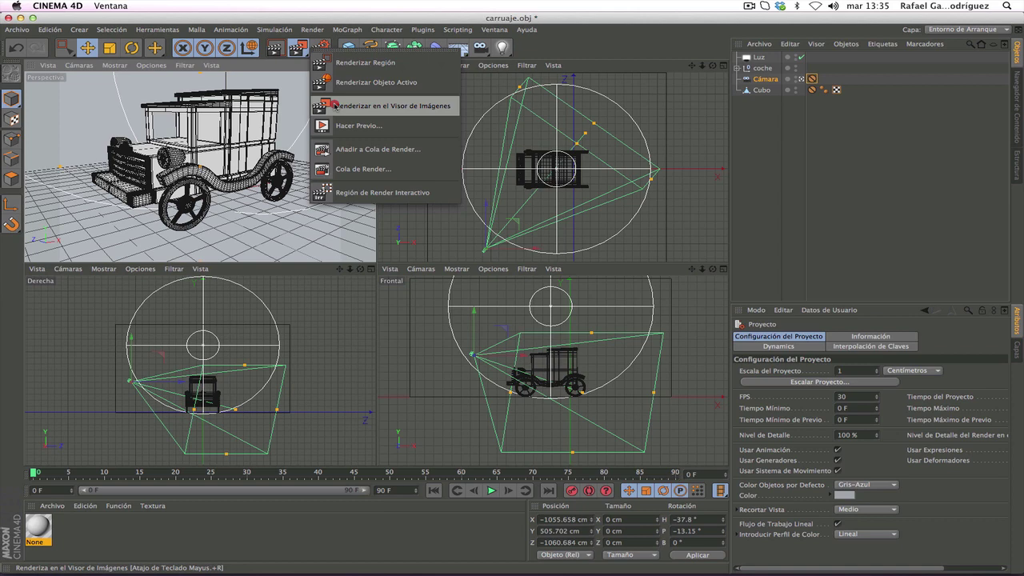
{"action": "left_click", "coordinate": [335, 105]}
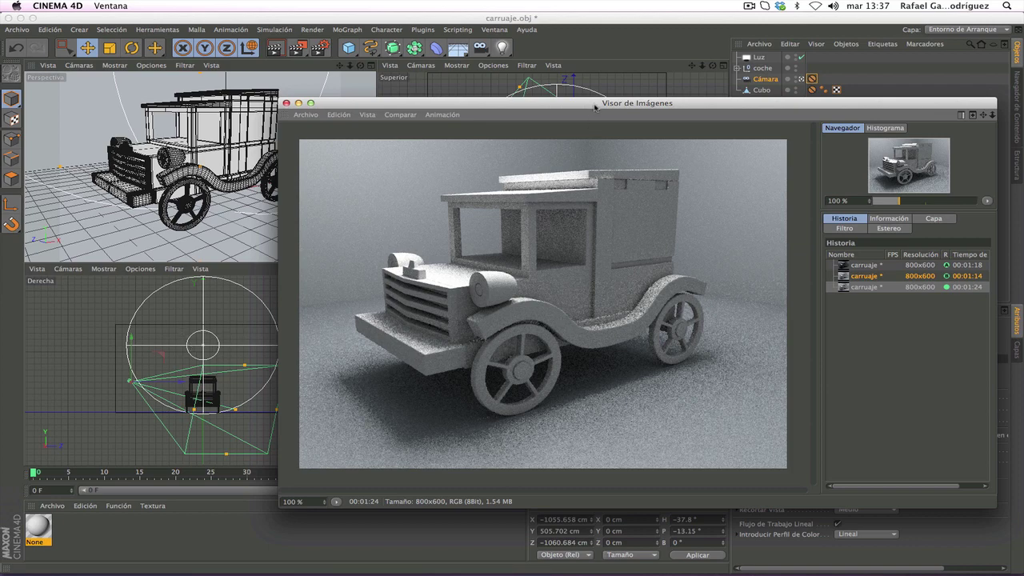
- Reposition the render window and review the camera's ISO setting beside the finished render
{"action": "left_click_drag", "start_coordinate": [594, 106], "coordinate": [344, 54]}
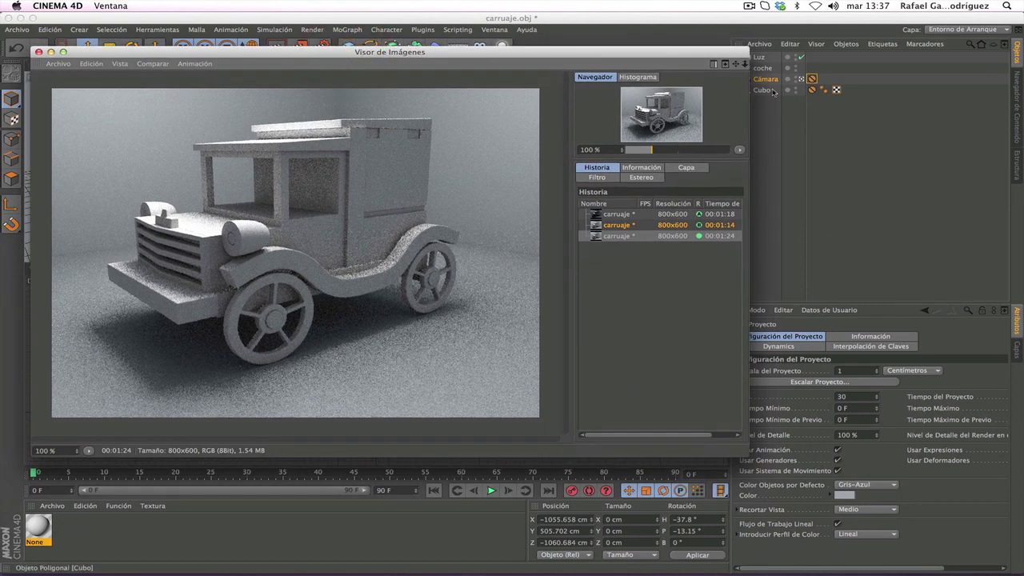
{"action": "left_click", "coordinate": [765, 79]}
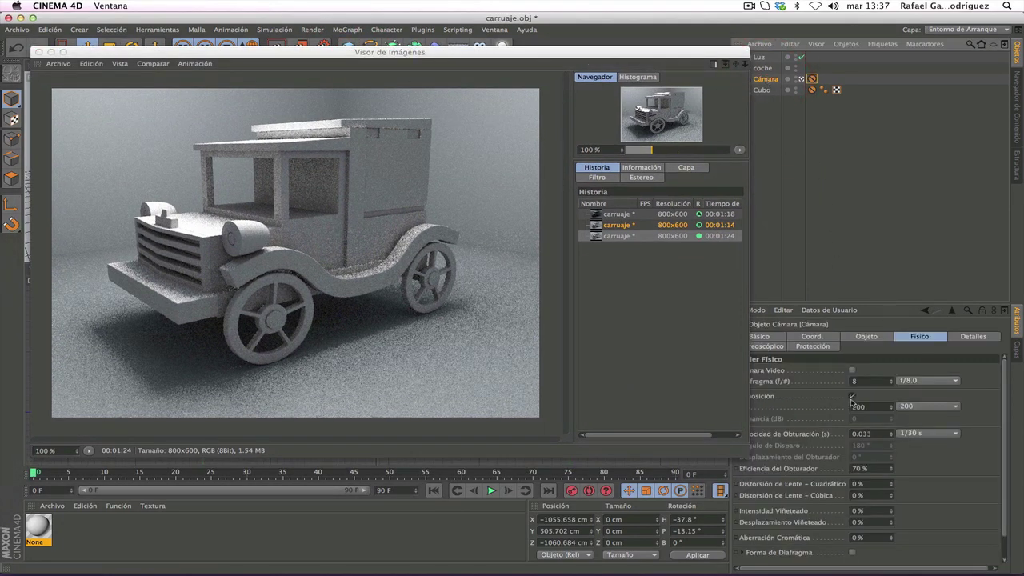
{"action": "double_click", "coordinate": [849, 407]}
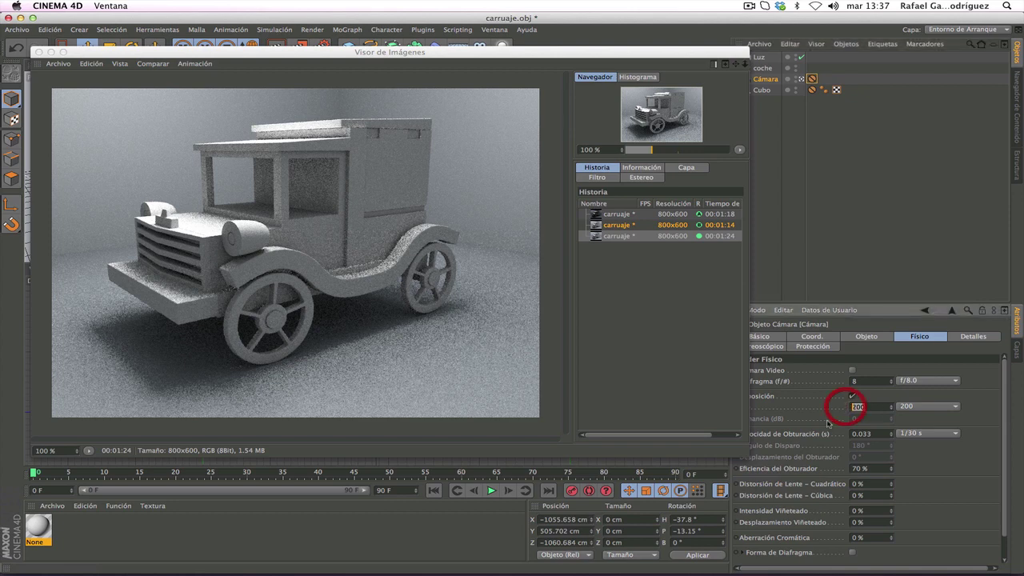
{"action": "left_click_drag", "start_coordinate": [624, 50], "coordinate": [599, 54]}
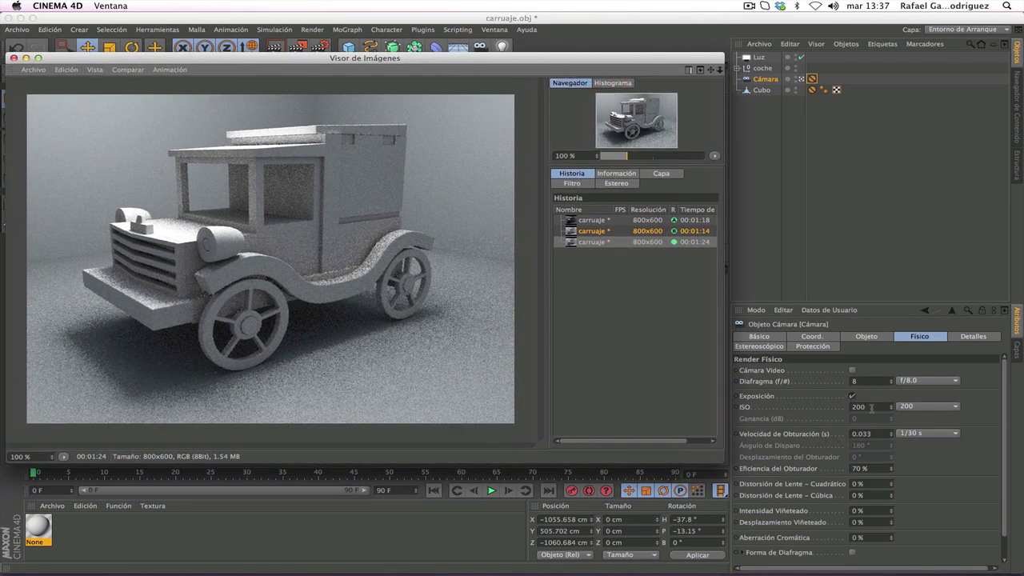
{"action": "double_click", "coordinate": [856, 408]}
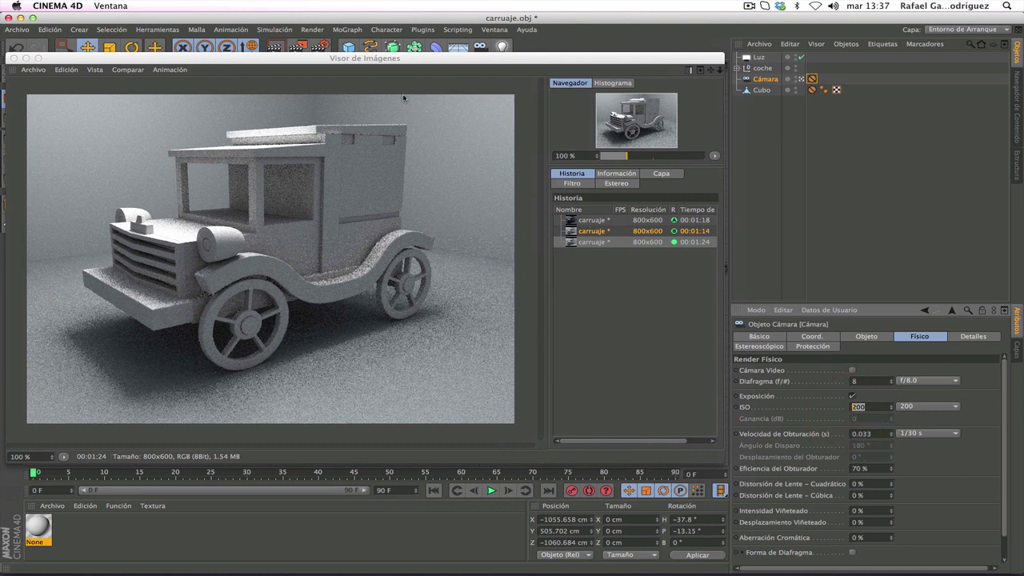
{"action": "left_click_drag", "start_coordinate": [397, 62], "coordinate": [477, 68]}
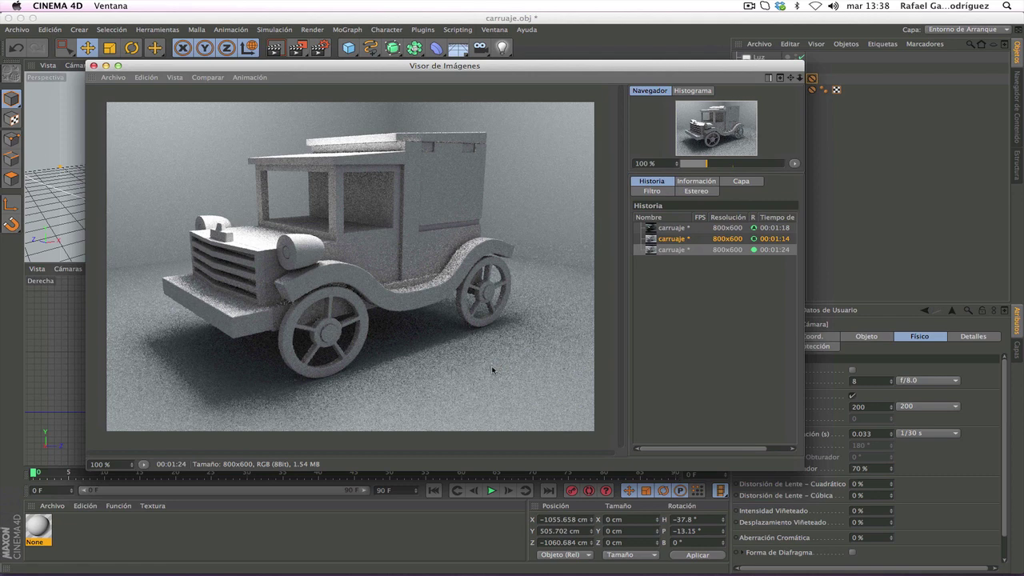
- Display the second render from the history and move the comparison divider to the image's edge to view it whole
{"action": "left_click", "coordinate": [657, 239]}
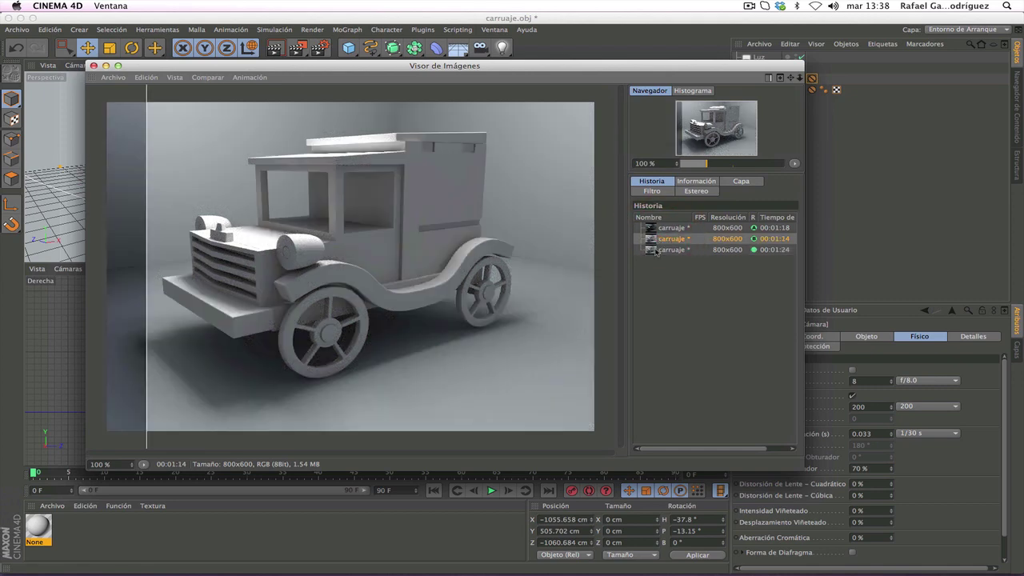
{"action": "left_click", "coordinate": [654, 250]}
{"action": "left_click", "coordinate": [653, 249]}
{"action": "left_click", "coordinate": [653, 250]}
{"action": "left_click", "coordinate": [654, 251]}
{"action": "left_click_drag", "start_coordinate": [144, 253], "coordinate": [80, 289]}
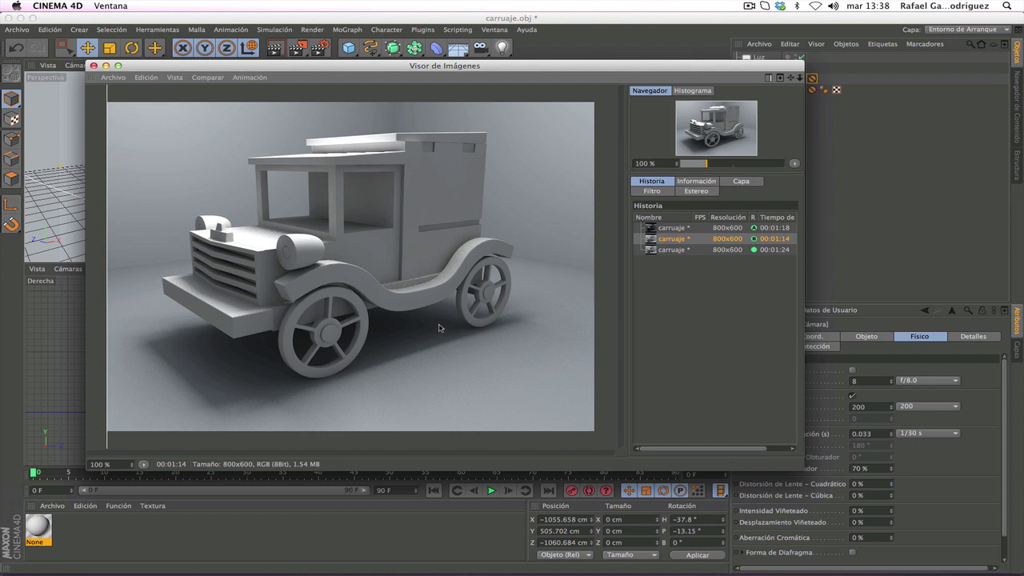
{"action": "key", "text": "shift"}
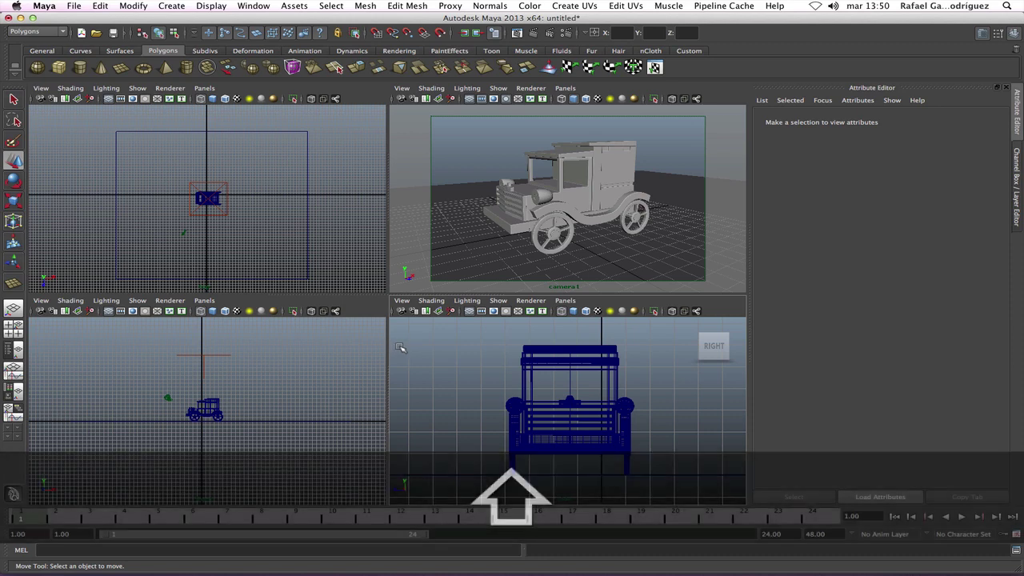
{"action": "mouse_move", "coordinate": [661, 572]}
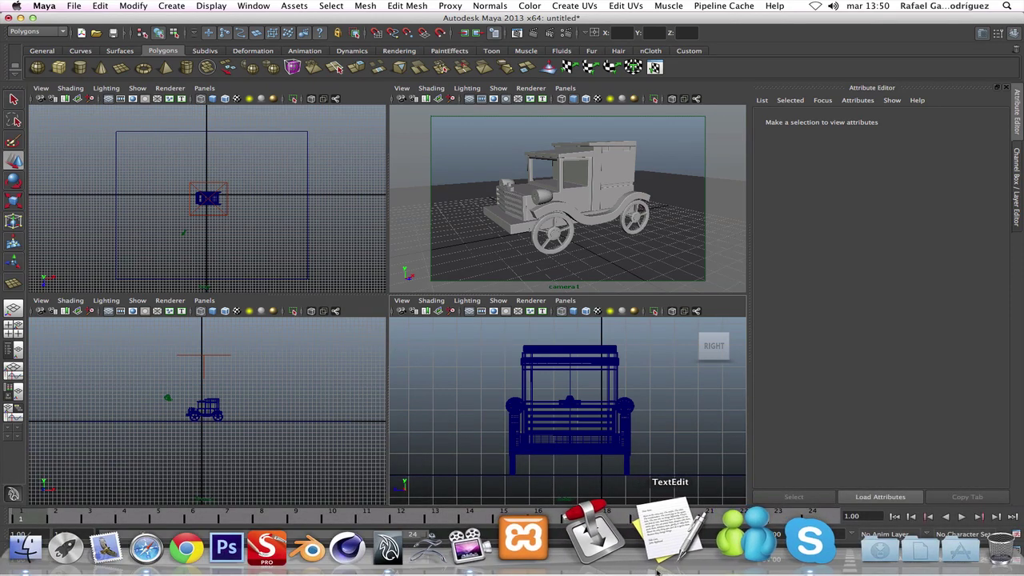
{"action": "left_click", "coordinate": [547, 552]}
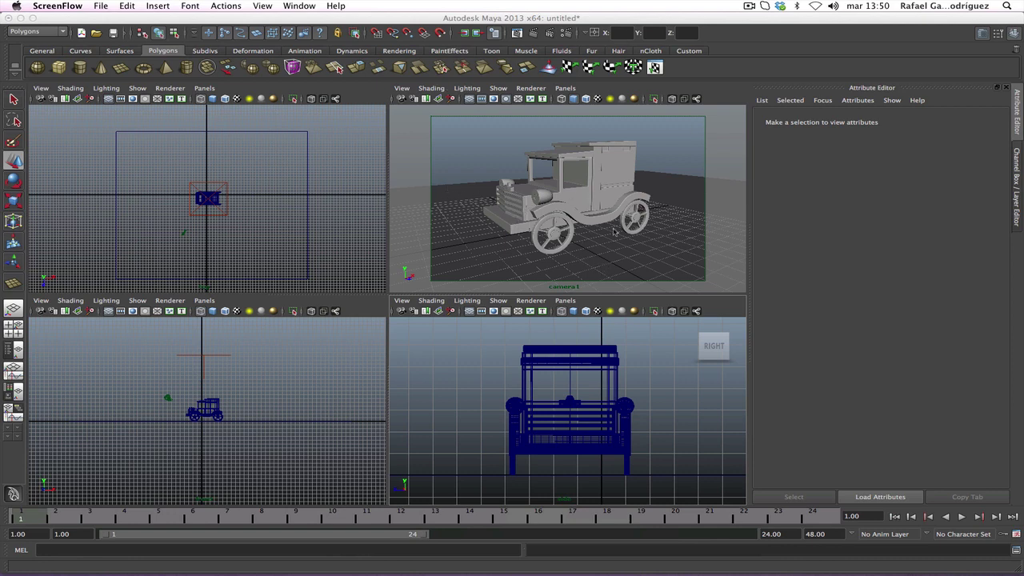
- In Maya, select the ground plane, the car and camera1 in turn to review the scene's objects
{"action": "left_click", "coordinate": [451, 206]}
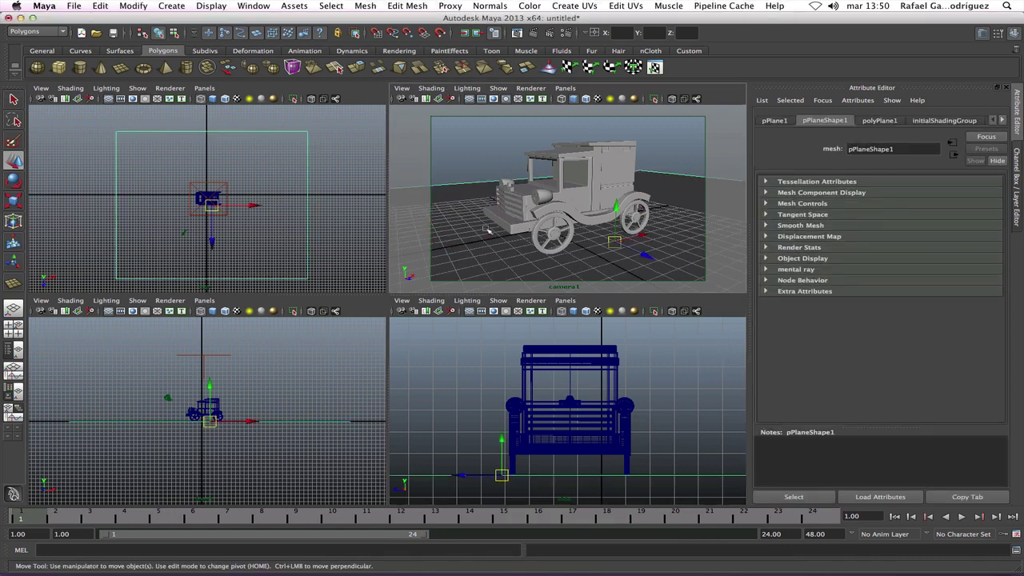
{"action": "left_click", "coordinate": [672, 273]}
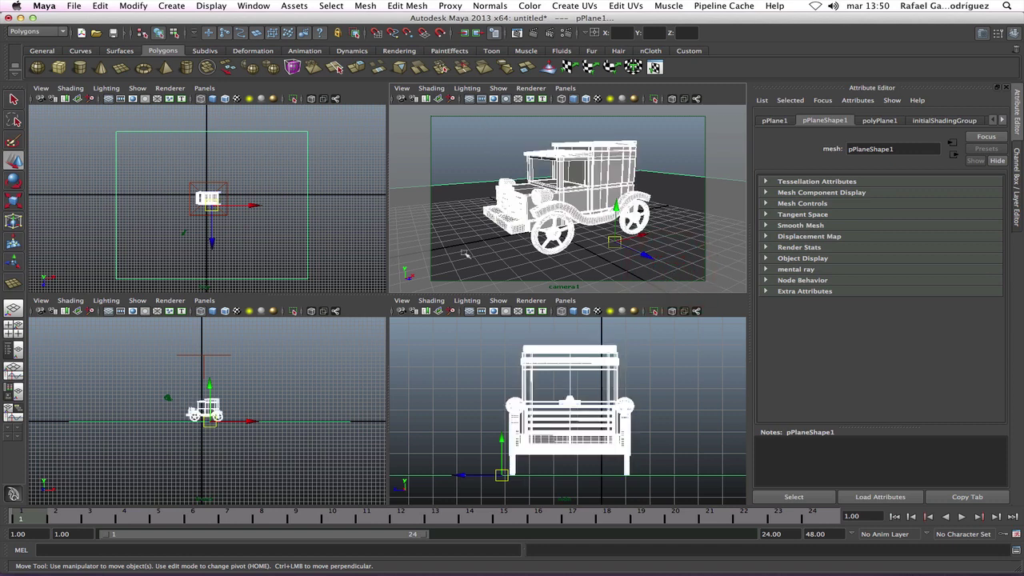
{"action": "left_click", "coordinate": [355, 230]}
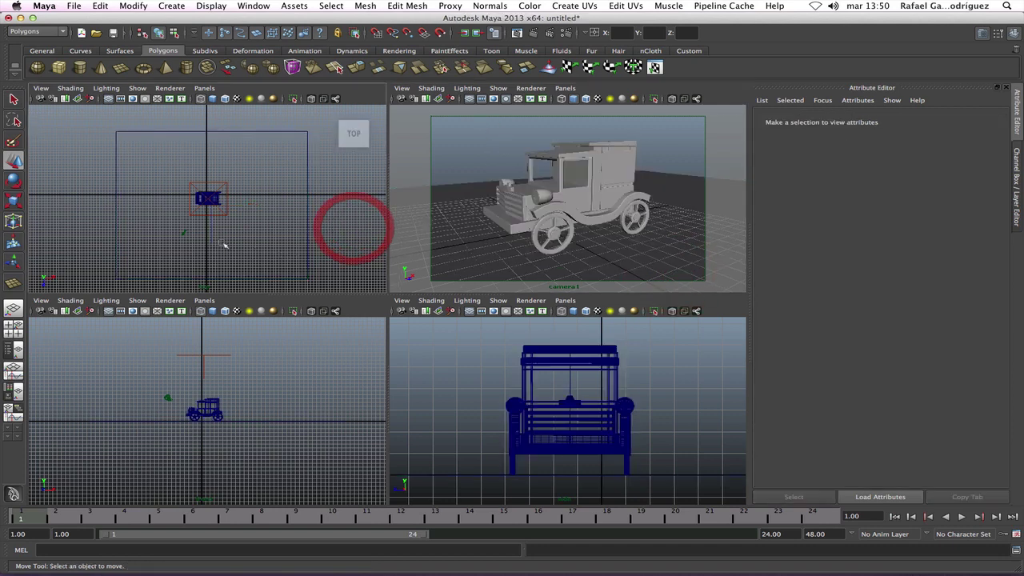
{"action": "left_click", "coordinate": [184, 232]}
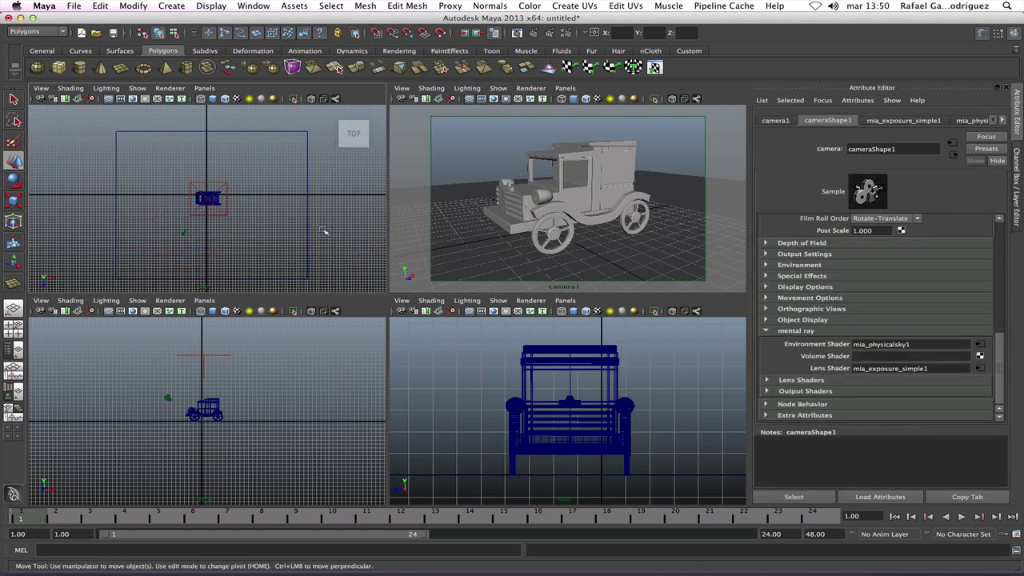
- Select the area light and examine its depth map shadows, raytrace shadows and decay rate options
{"action": "left_click", "coordinate": [206, 361]}
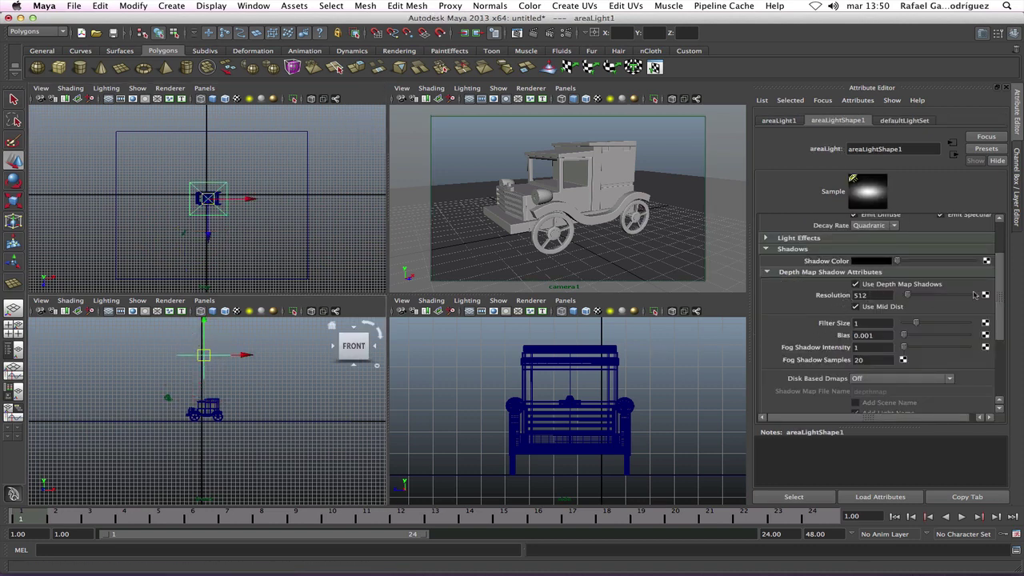
{"action": "mouse_move", "coordinate": [1004, 285]}
{"action": "left_mouse_down"}
{"action": "mouse_move", "coordinate": [1005, 250]}
{"action": "mouse_move", "coordinate": [996, 276]}
{"action": "left_mouse_up"}
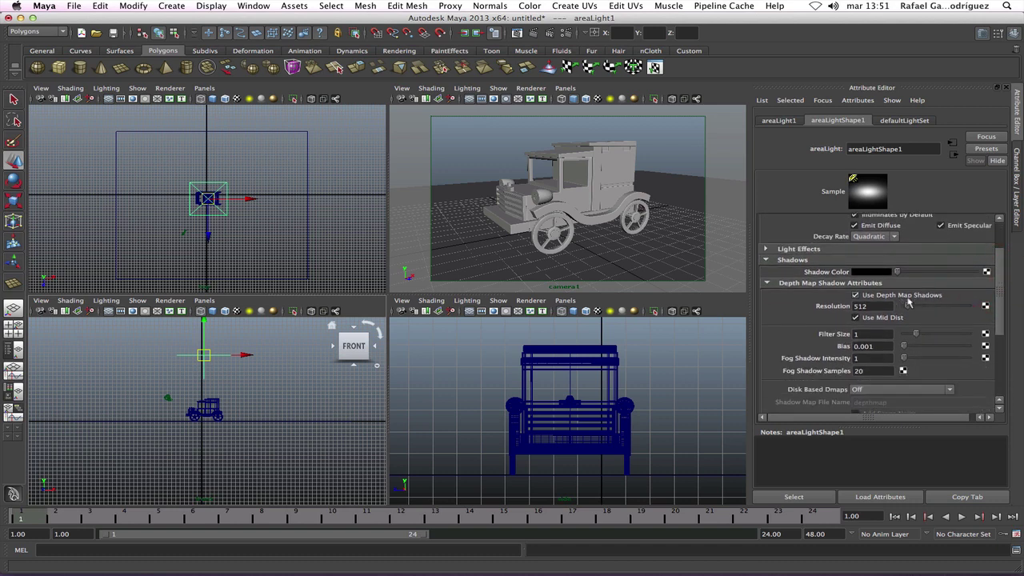
{"action": "left_click", "coordinate": [862, 307]}
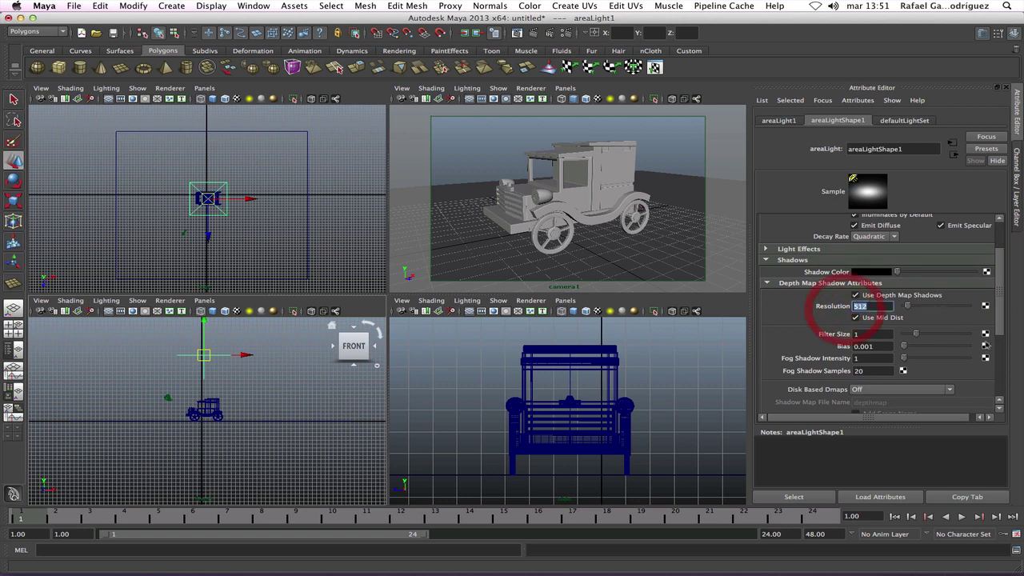
{"action": "left_click_drag", "start_coordinate": [1004, 320], "coordinate": [1005, 377]}
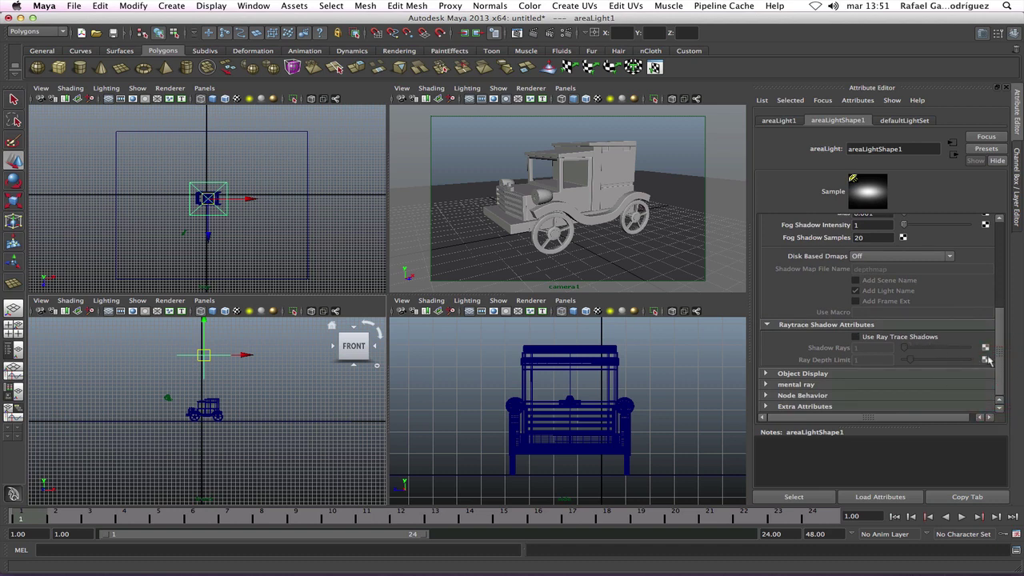
{"action": "left_click_drag", "start_coordinate": [1004, 358], "coordinate": [1002, 264]}
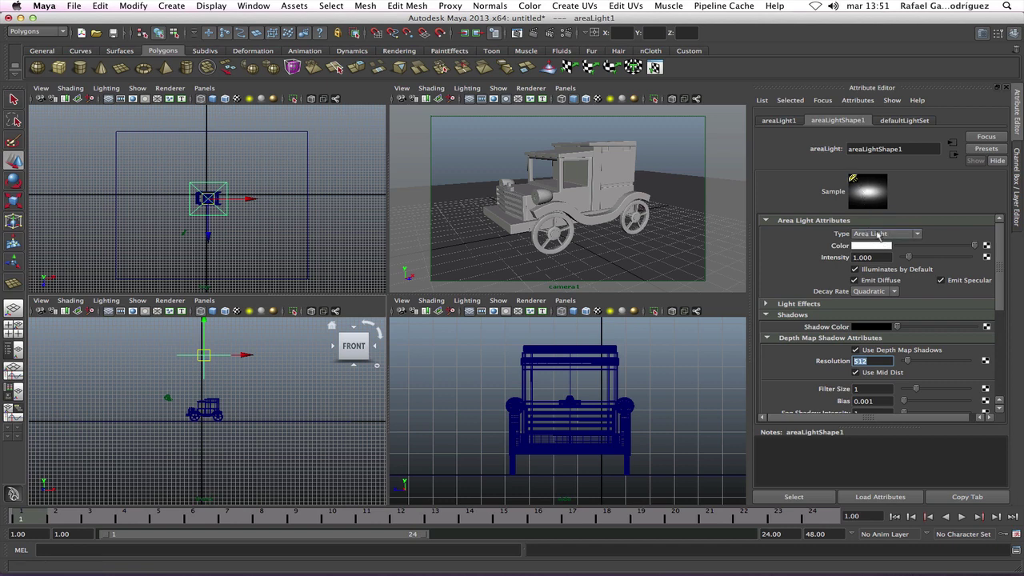
{"action": "left_click", "coordinate": [890, 292]}
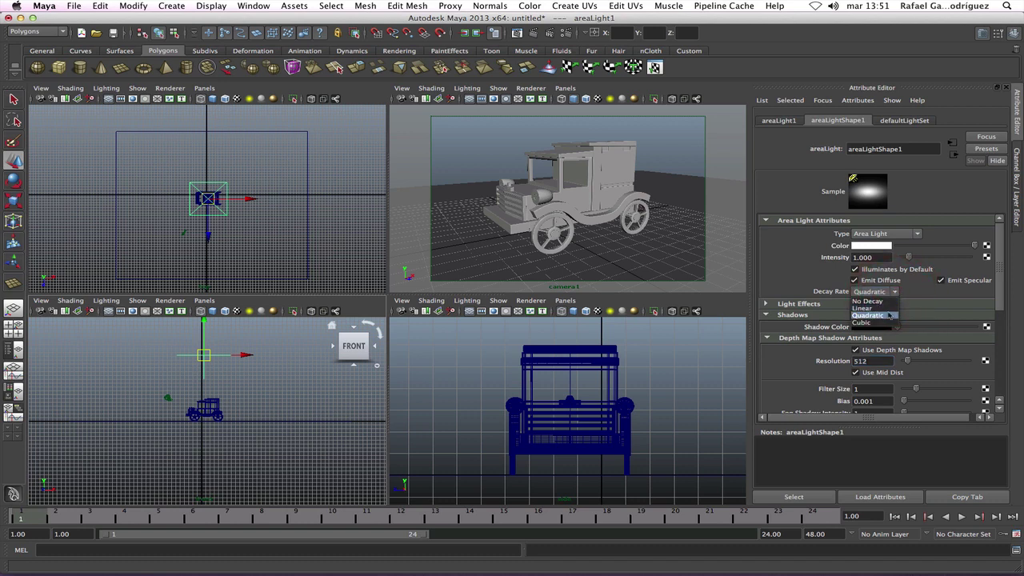
{"action": "left_click", "coordinate": [922, 295]}
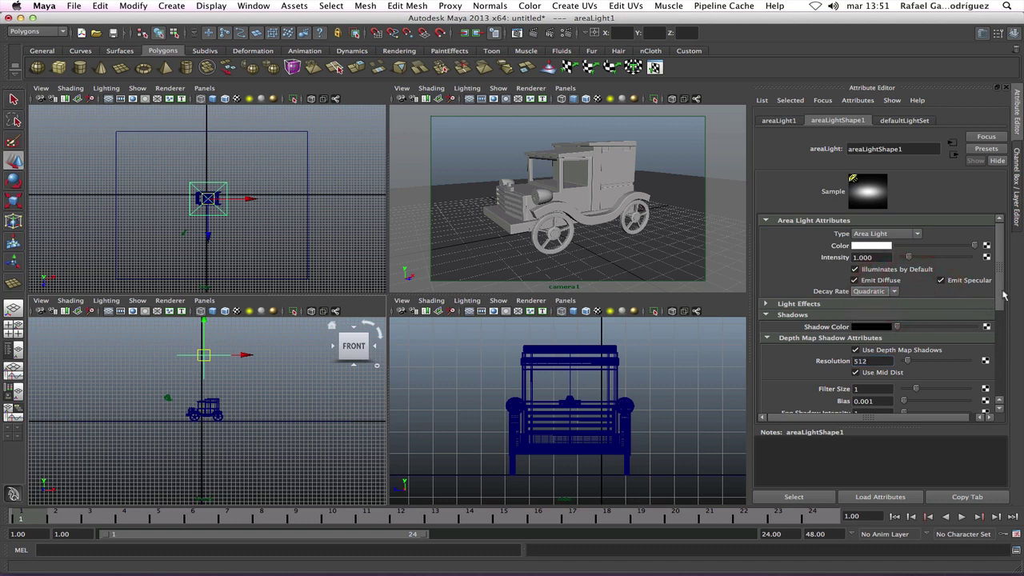
- Enable Use Light Shape in the area light's mental ray Area Light attributes
{"action": "left_click_drag", "start_coordinate": [1003, 296], "coordinate": [1004, 386]}
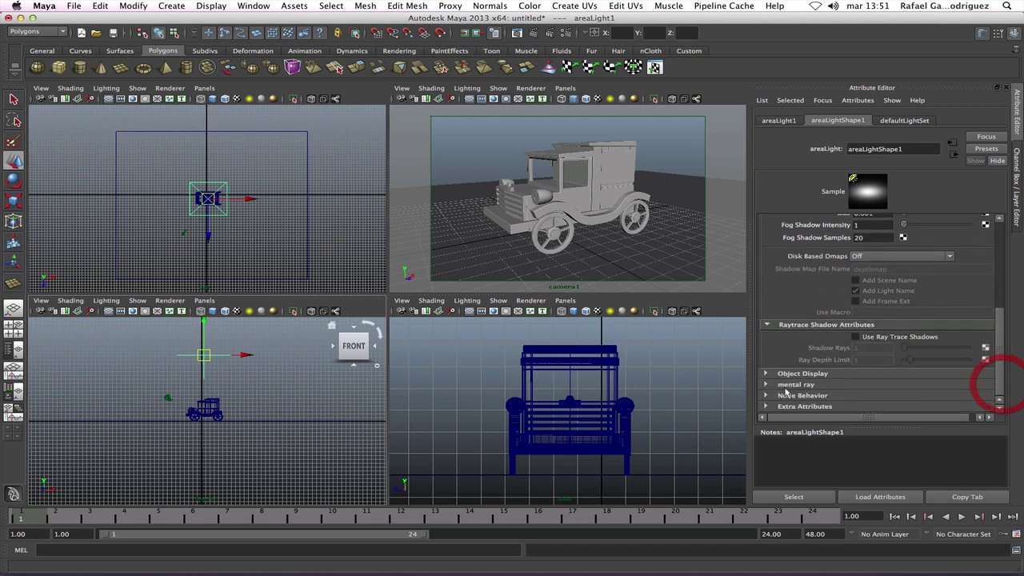
{"action": "left_click", "coordinate": [766, 384]}
{"action": "left_click_drag", "start_coordinate": [1001, 293], "coordinate": [1005, 312]}
{"action": "left_click", "coordinate": [904, 250]}
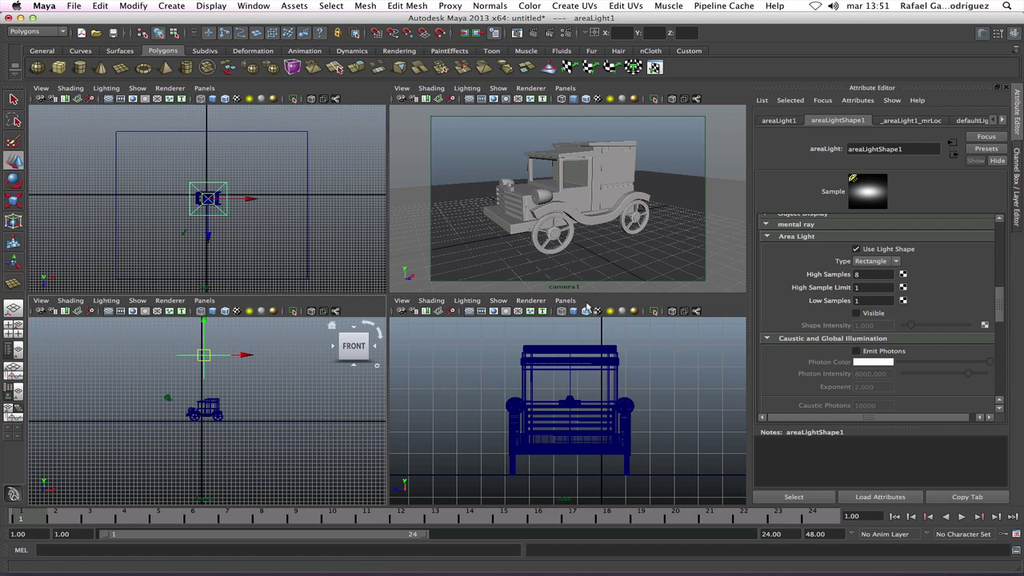
- Deselect the area light, make the camera1 view active and render it with mental ray
{"action": "left_click", "coordinate": [683, 152]}
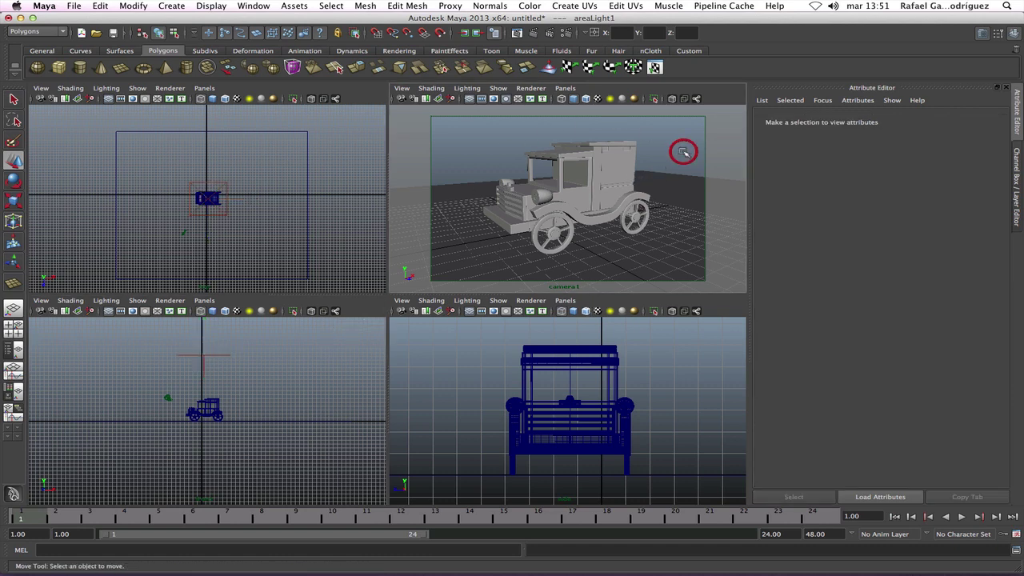
{"action": "left_click", "coordinate": [535, 34]}
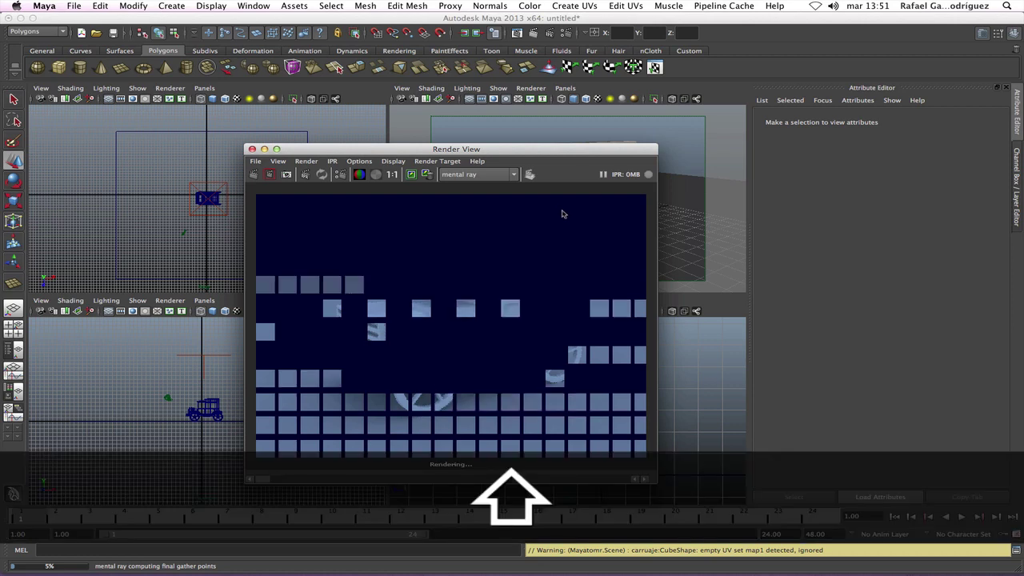
{"action": "key", "text": "shift+space"}
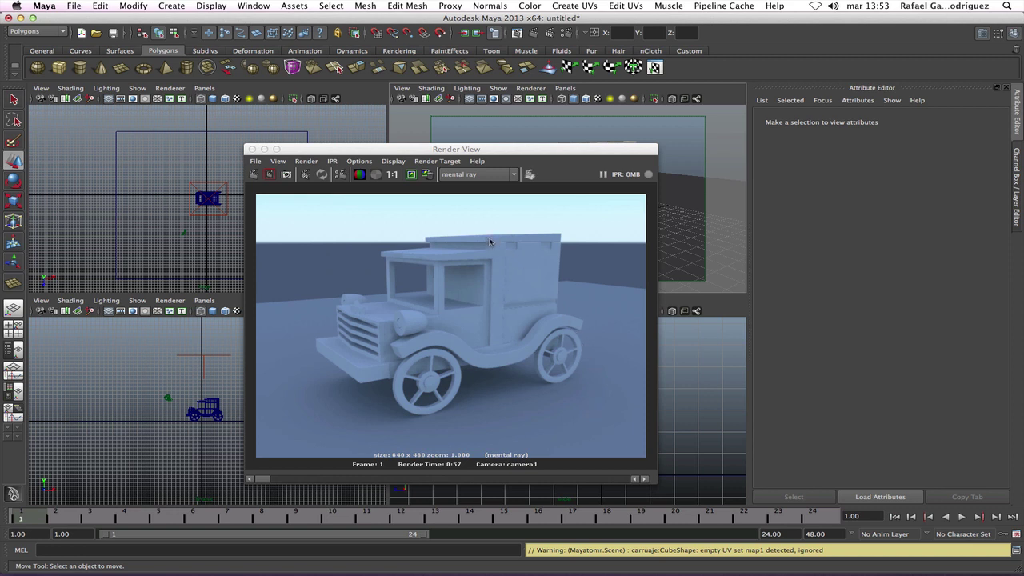
- Try Linear sRGB as the Render View's Image Color Profile, restore sRGB, and close the Render View
{"action": "left_click", "coordinate": [392, 162]}
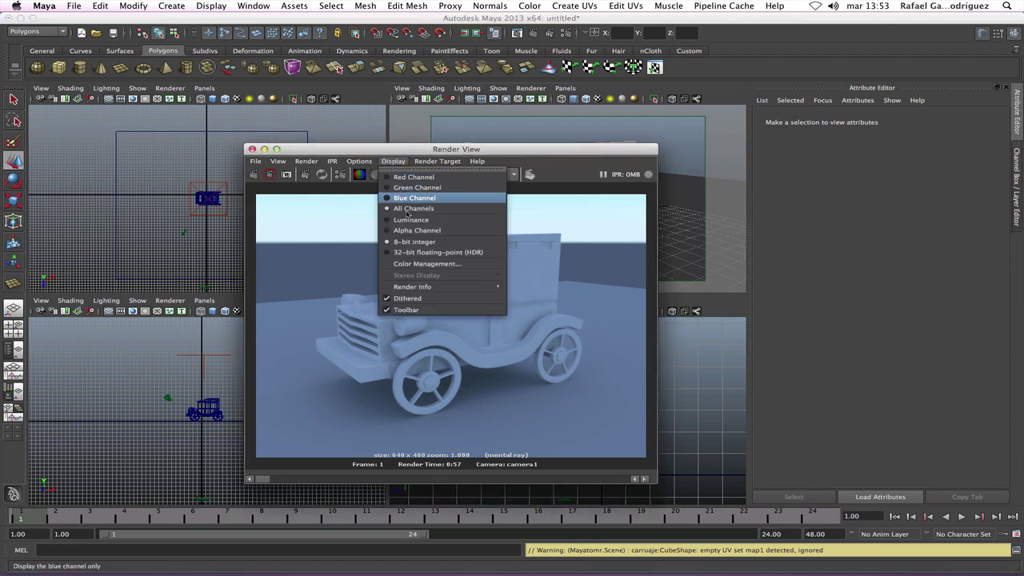
{"action": "left_click", "coordinate": [423, 264]}
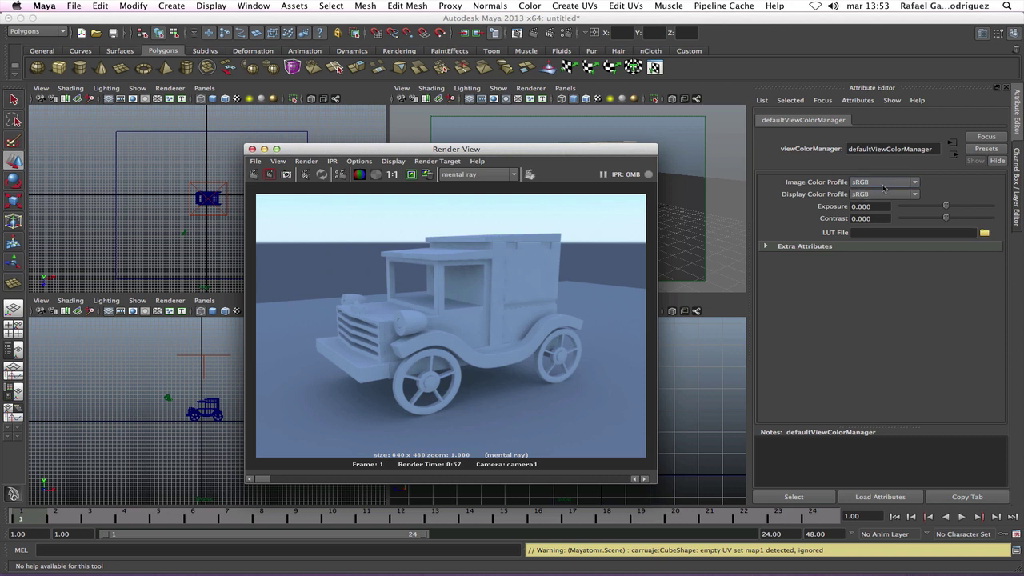
{"action": "left_click", "coordinate": [884, 183]}
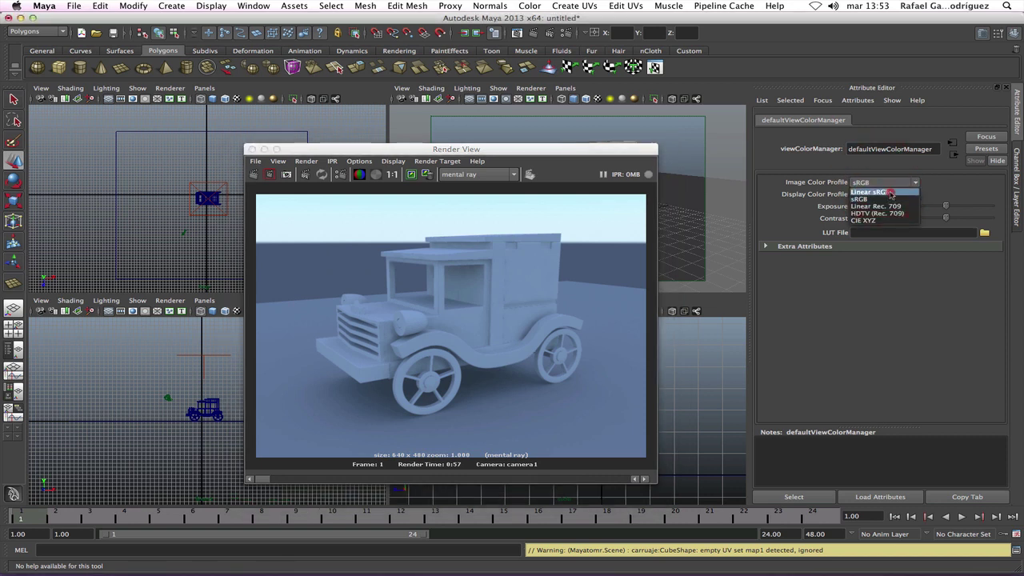
{"action": "left_click", "coordinate": [890, 193]}
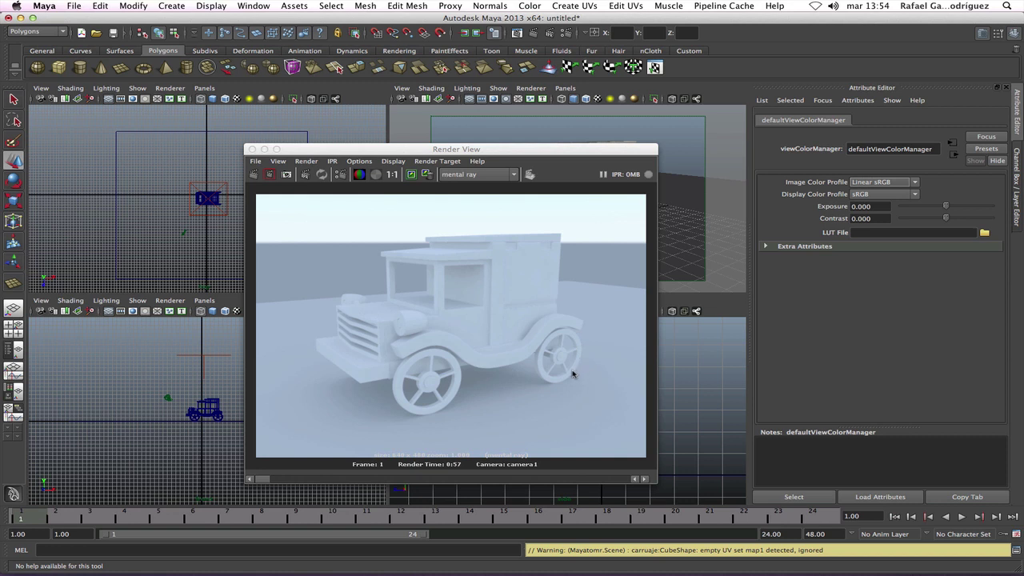
{"action": "left_click", "coordinate": [914, 183]}
{"action": "left_click", "coordinate": [884, 199]}
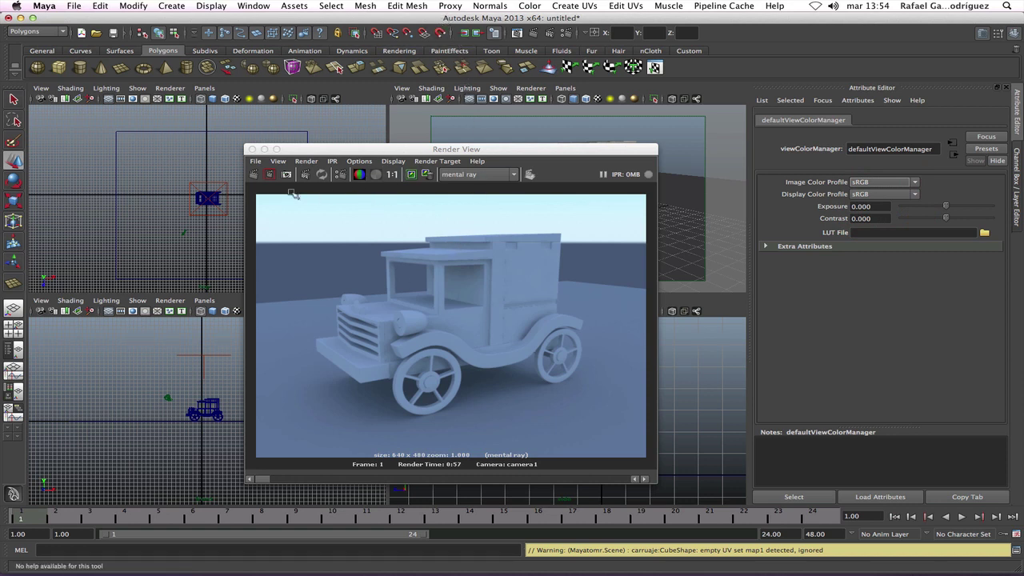
{"action": "left_click", "coordinate": [253, 149]}
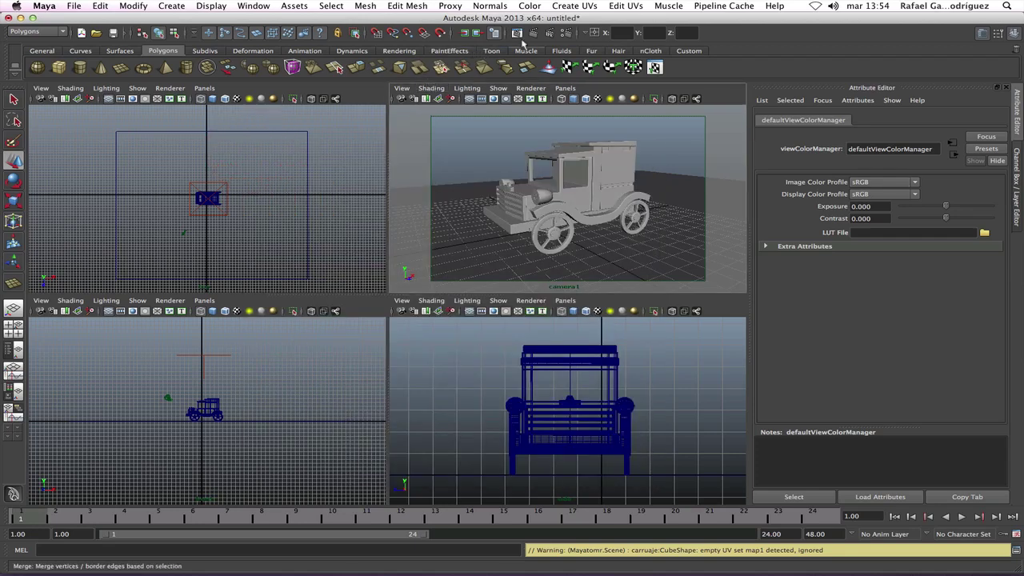
- Enable Color Management in the render settings, with Linear sRGB as the Default Input Profile and sRGB as the Default Output Profile
{"action": "left_click", "coordinate": [565, 33]}
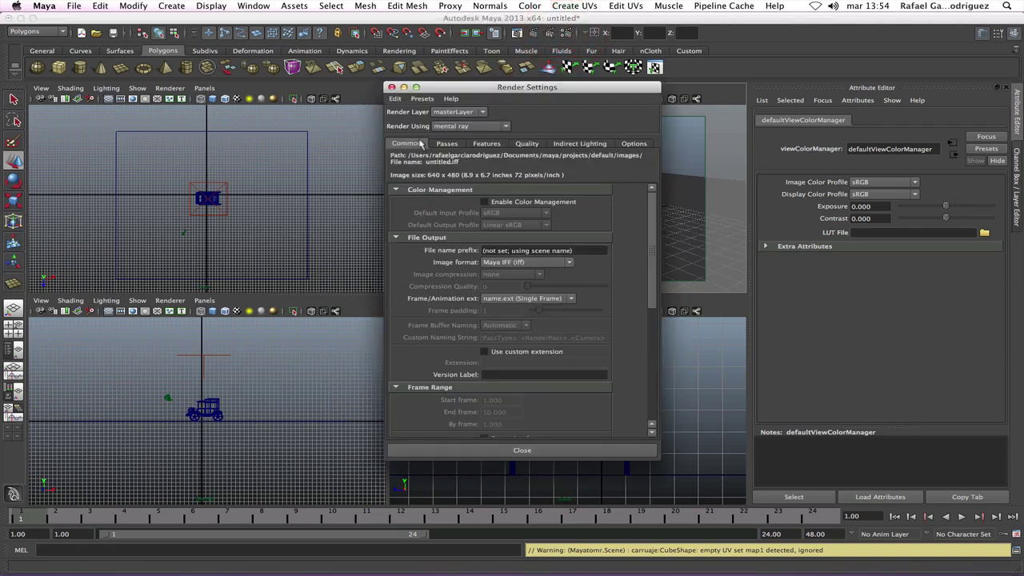
{"action": "left_click", "coordinate": [484, 202]}
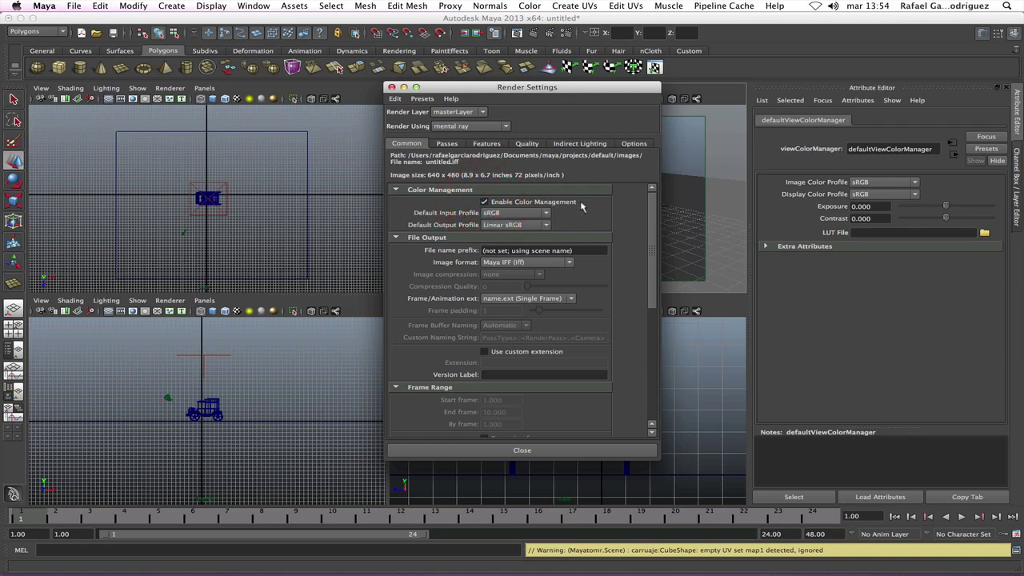
{"action": "left_click", "coordinate": [515, 214]}
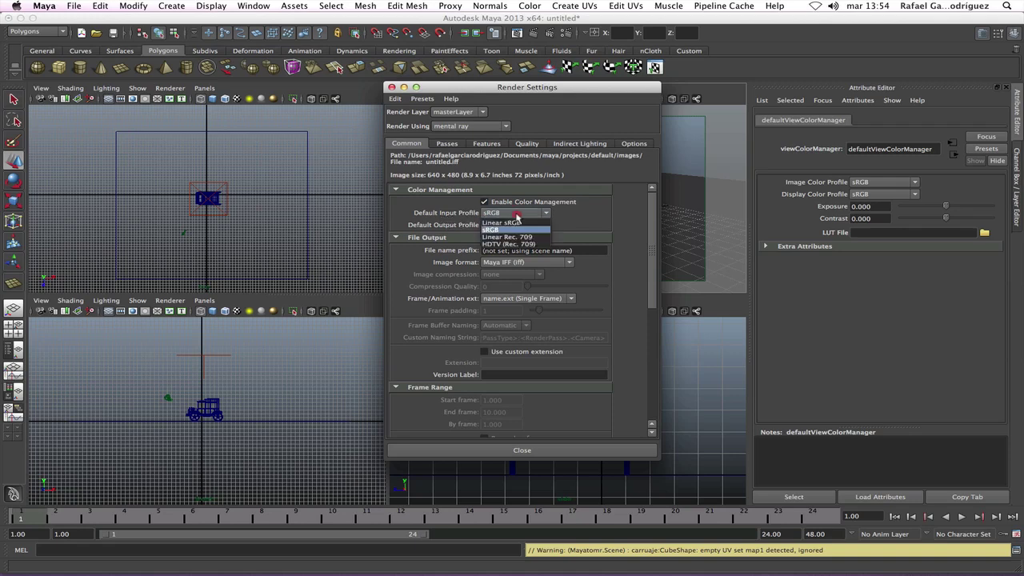
{"action": "left_click", "coordinate": [520, 223]}
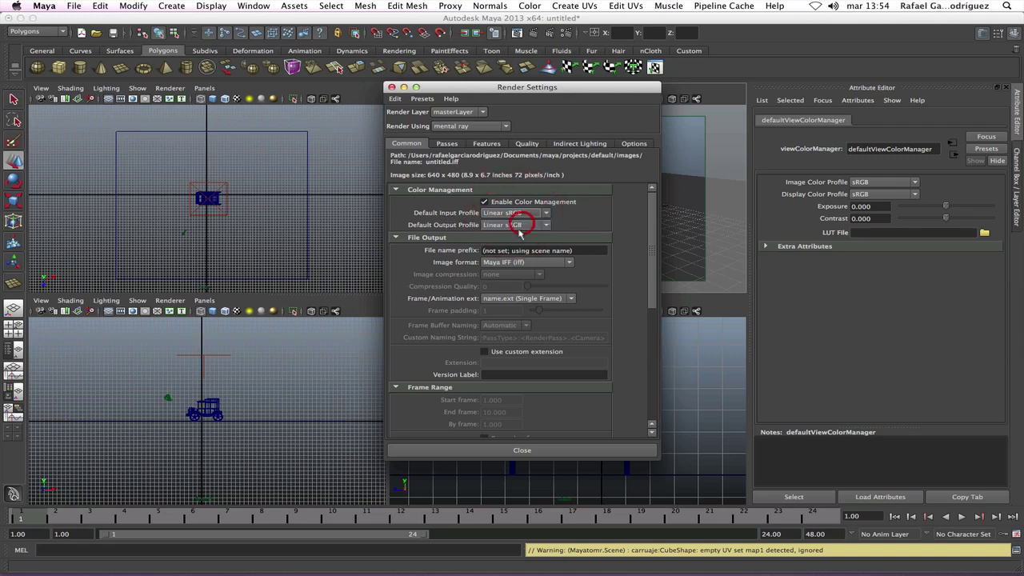
{"action": "left_click", "coordinate": [515, 225]}
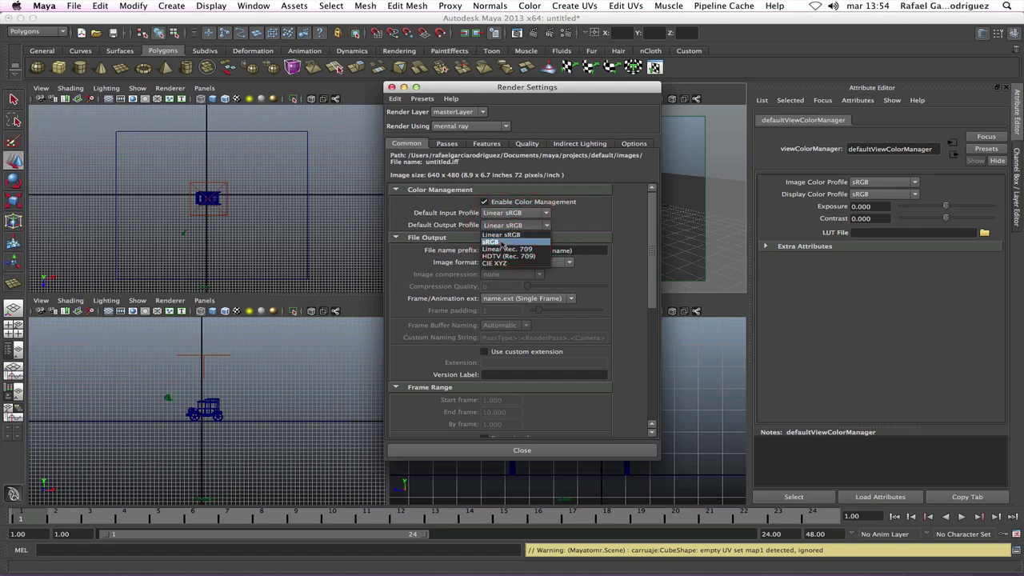
{"action": "left_click", "coordinate": [501, 242]}
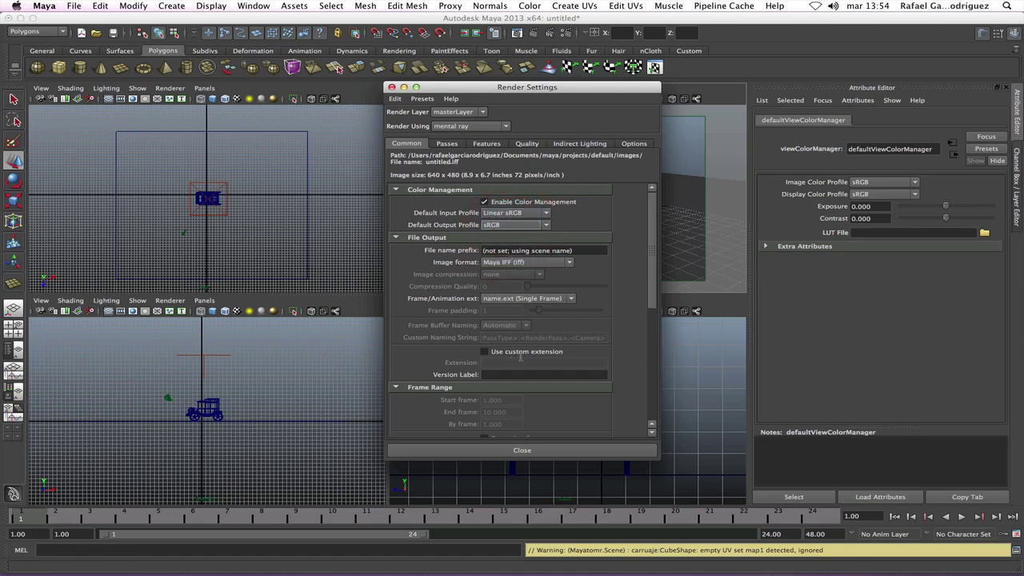
- Review the mental ray render settings for Common, Passes, Features, Quality and Indirect Lighting
{"action": "left_click_drag", "start_coordinate": [646, 301], "coordinate": [656, 417]}
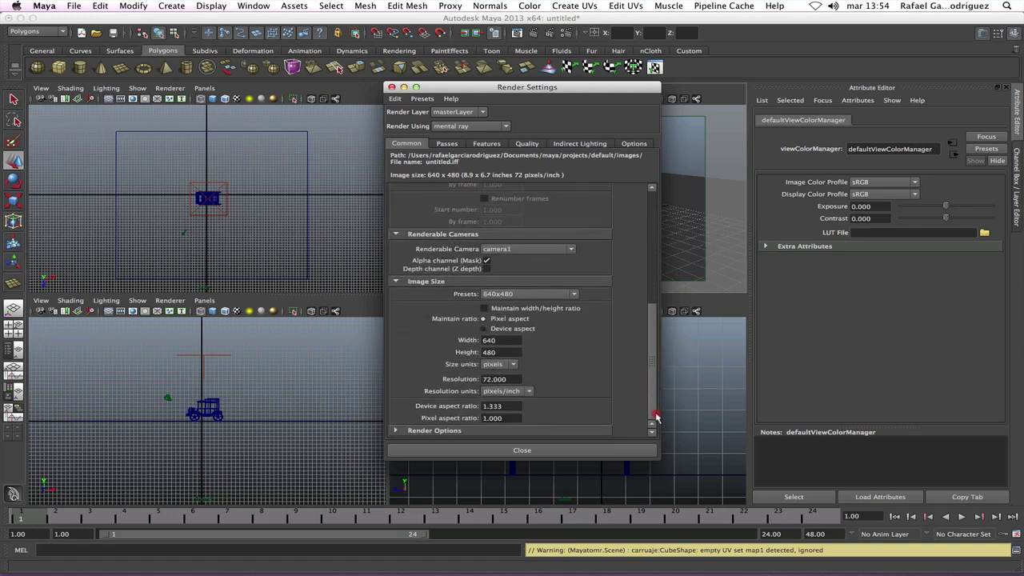
{"action": "left_click_drag", "start_coordinate": [656, 417], "coordinate": [646, 256]}
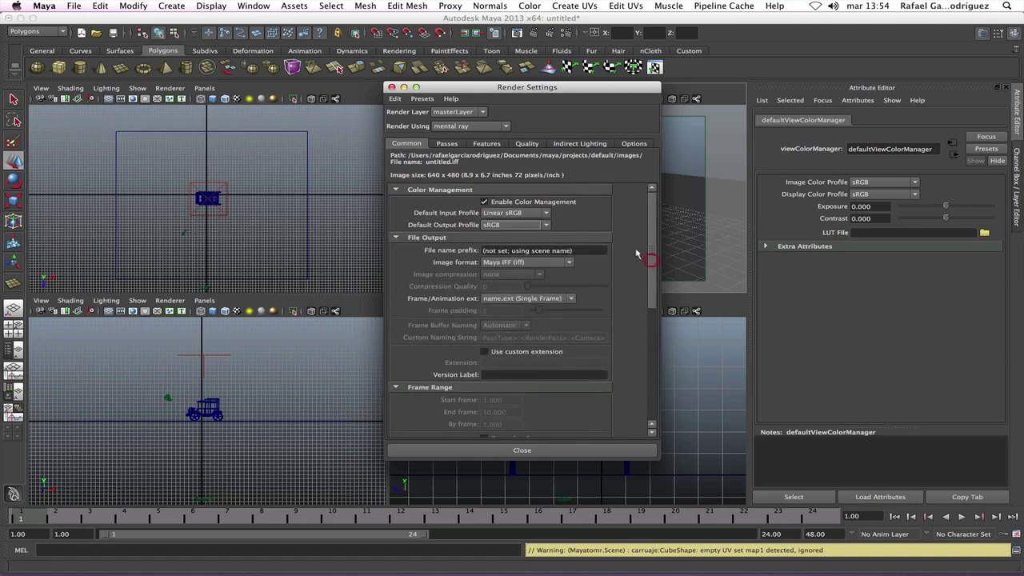
{"action": "left_click", "coordinate": [449, 145]}
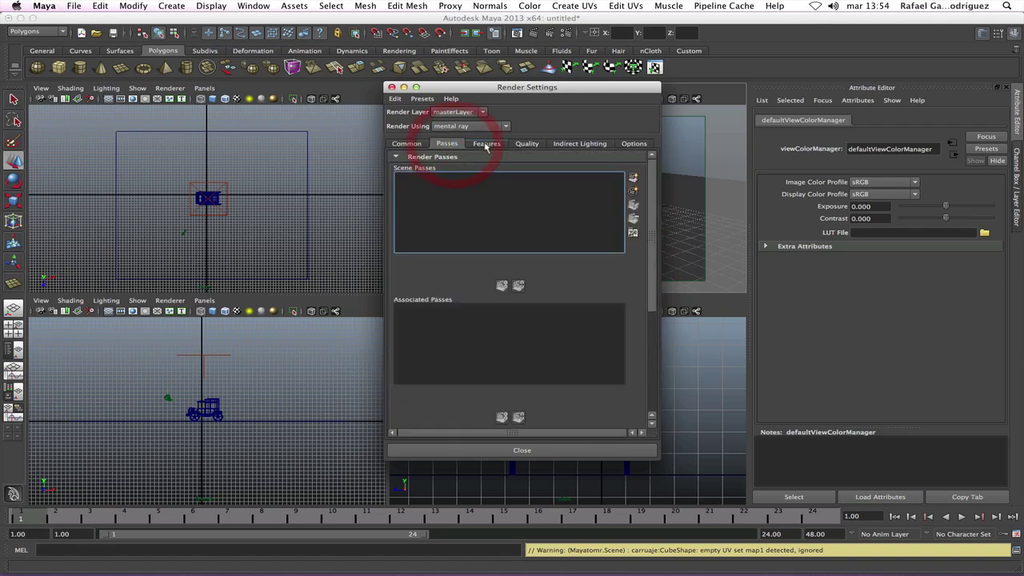
{"action": "left_click", "coordinate": [488, 145]}
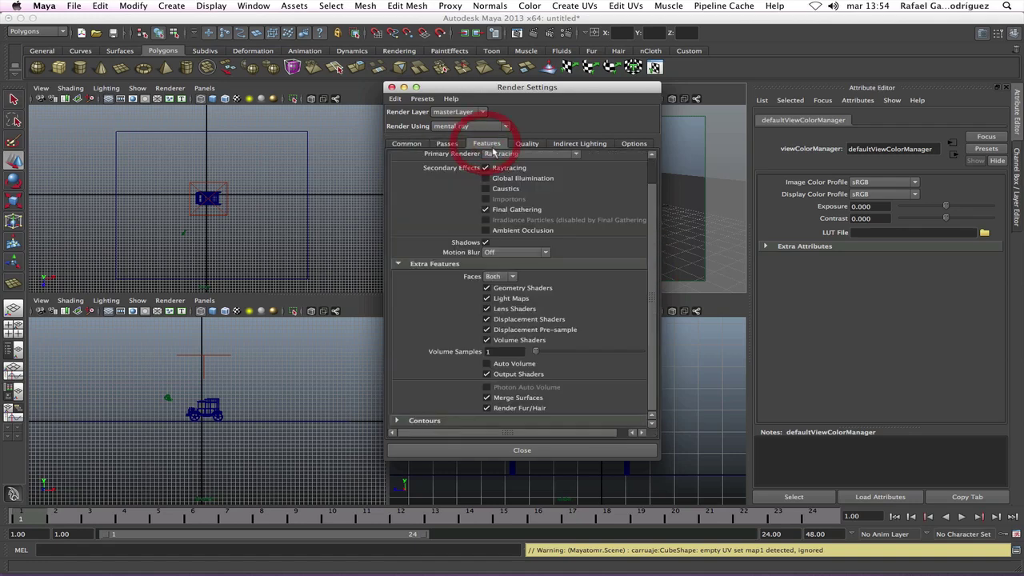
{"action": "left_click", "coordinate": [528, 144]}
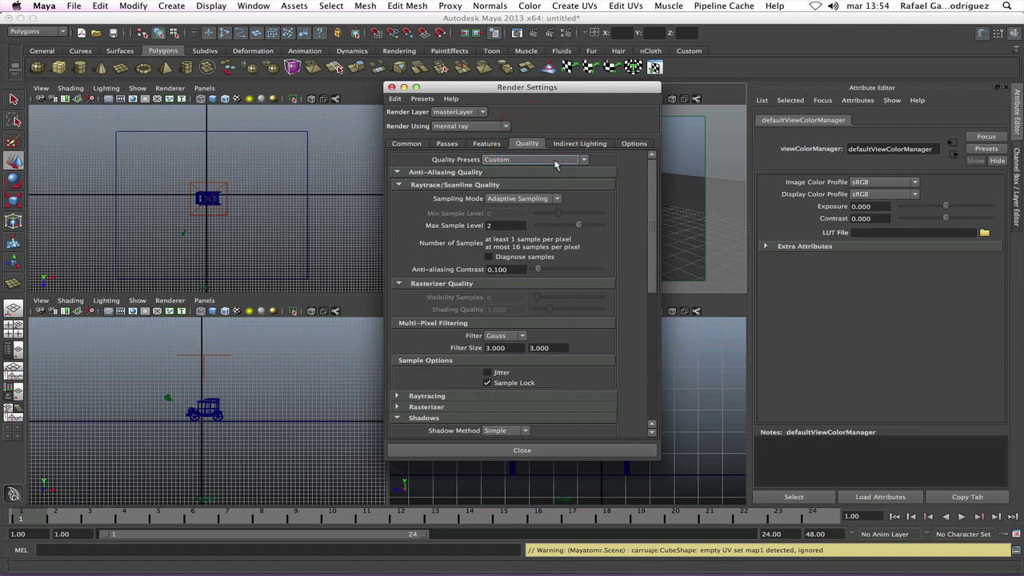
{"action": "left_click_drag", "start_coordinate": [654, 213], "coordinate": [661, 351]}
{"action": "left_click", "coordinate": [575, 144]}
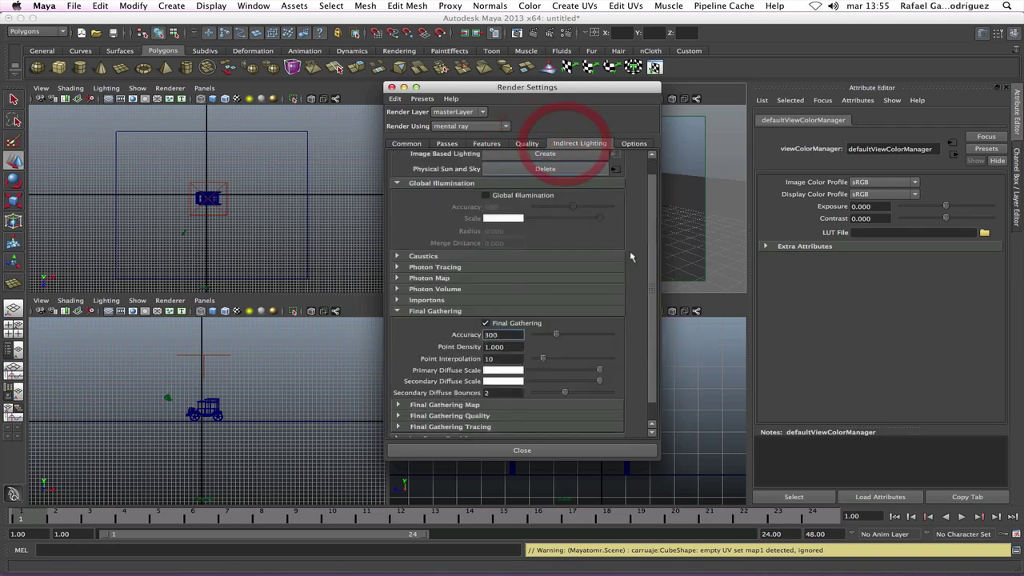
{"action": "left_click_drag", "start_coordinate": [654, 312], "coordinate": [654, 254]}
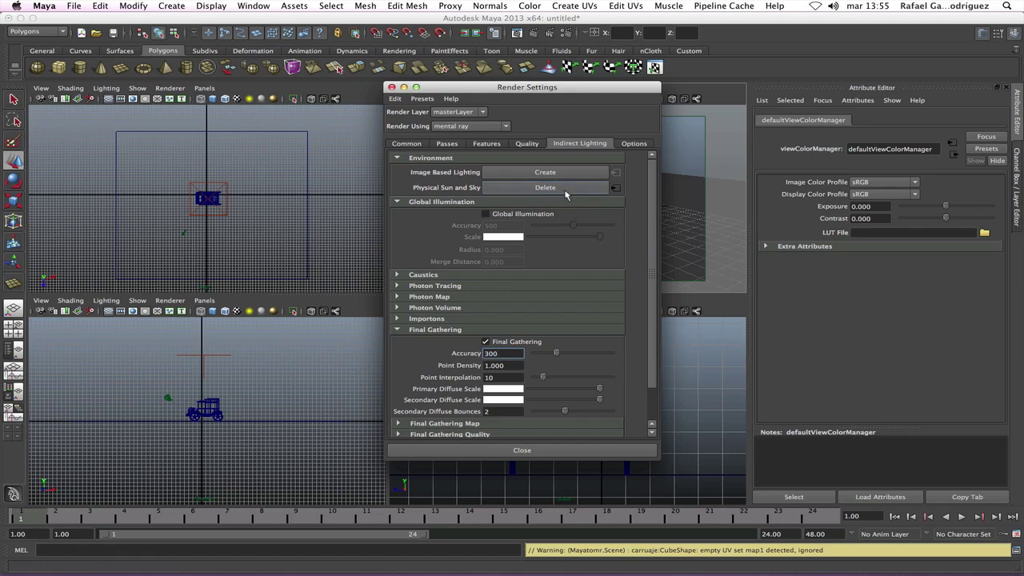
- Examine the attributes of the Physical Sun and Sky's mia_physicalsky1 node and close the render settings
{"action": "left_click", "coordinate": [616, 188]}
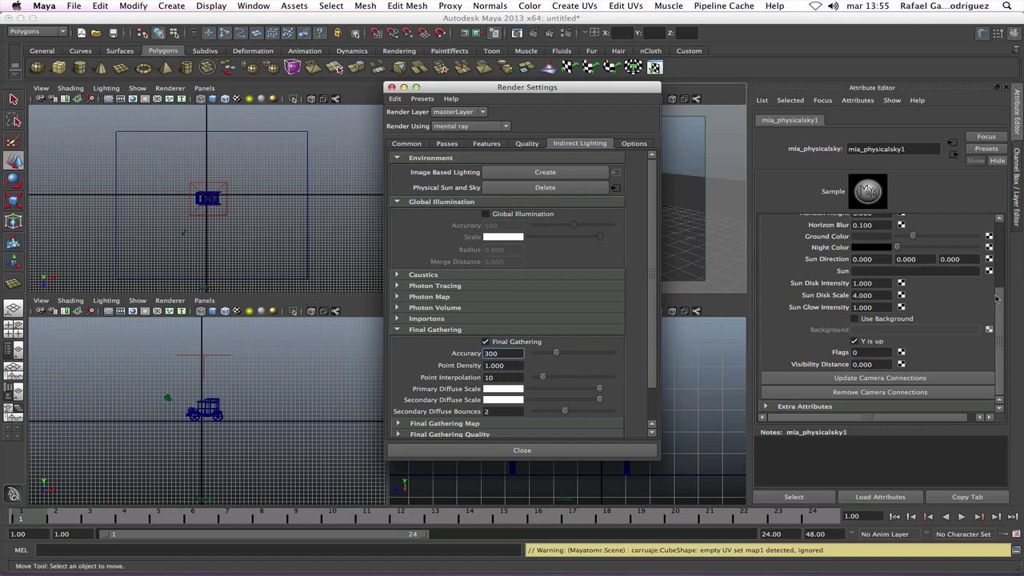
{"action": "mouse_move", "coordinate": [997, 299]}
{"action": "left_mouse_down"}
{"action": "mouse_move", "coordinate": [998, 229]}
{"action": "mouse_move", "coordinate": [998, 340]}
{"action": "left_mouse_up"}
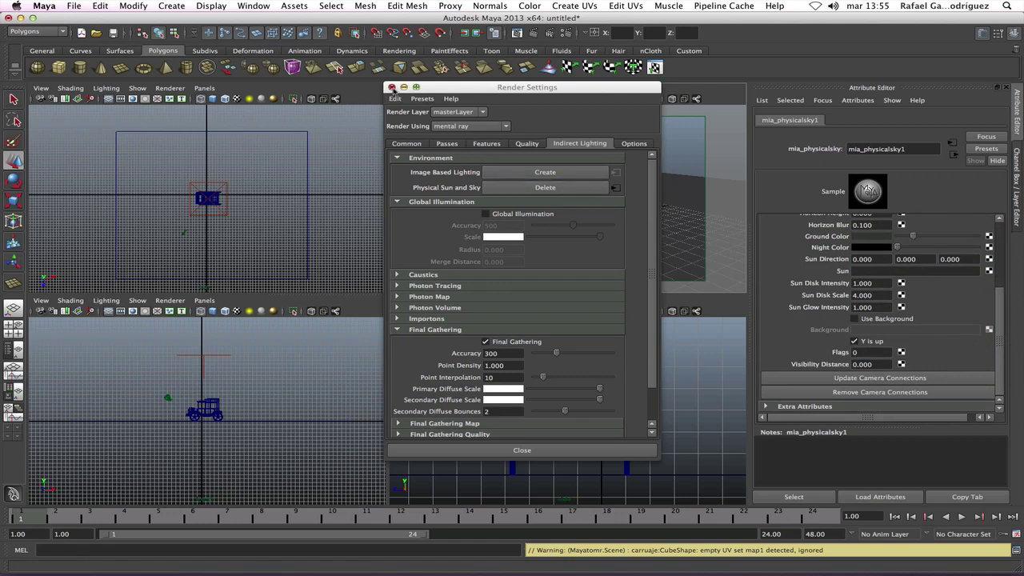
{"action": "left_click", "coordinate": [391, 88]}
- Select camera1, examine its mental ray Environment Shader and Lens Shader, and open the mia_exposure_simple1 lens shader
{"action": "left_click", "coordinate": [181, 240]}
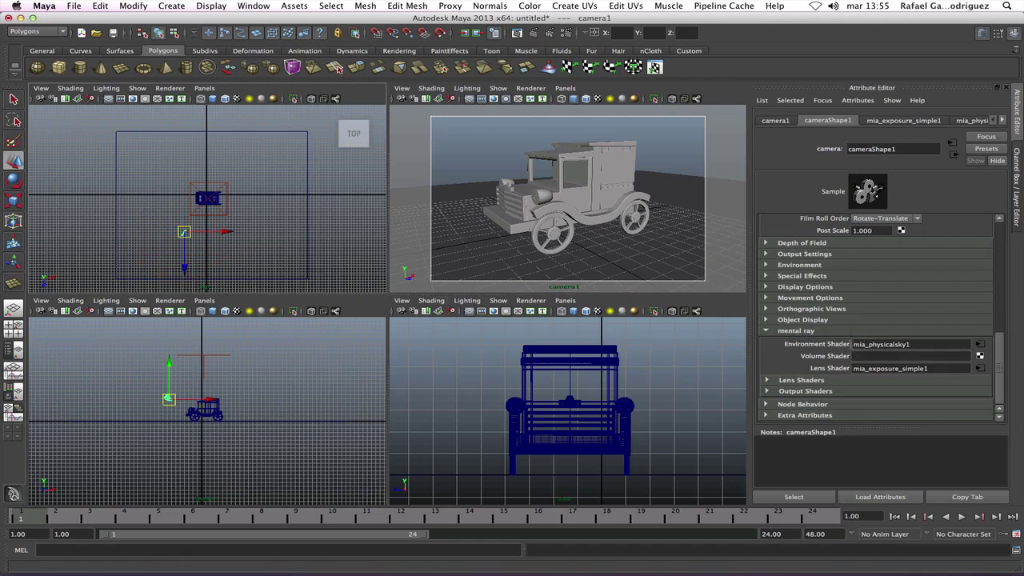
{"action": "left_click_drag", "start_coordinate": [915, 345], "coordinate": [853, 344]}
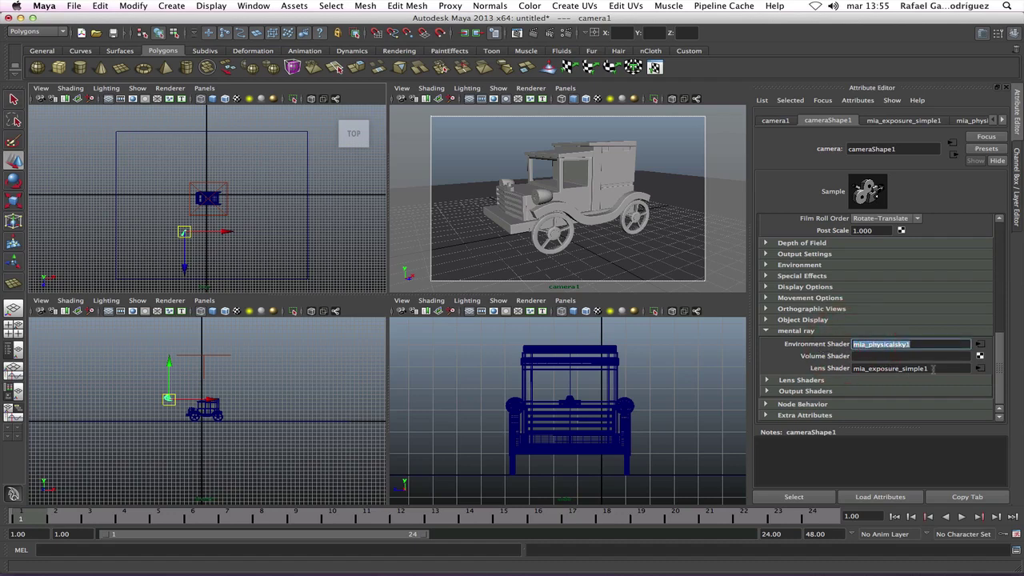
{"action": "left_click_drag", "start_coordinate": [933, 368], "coordinate": [851, 369]}
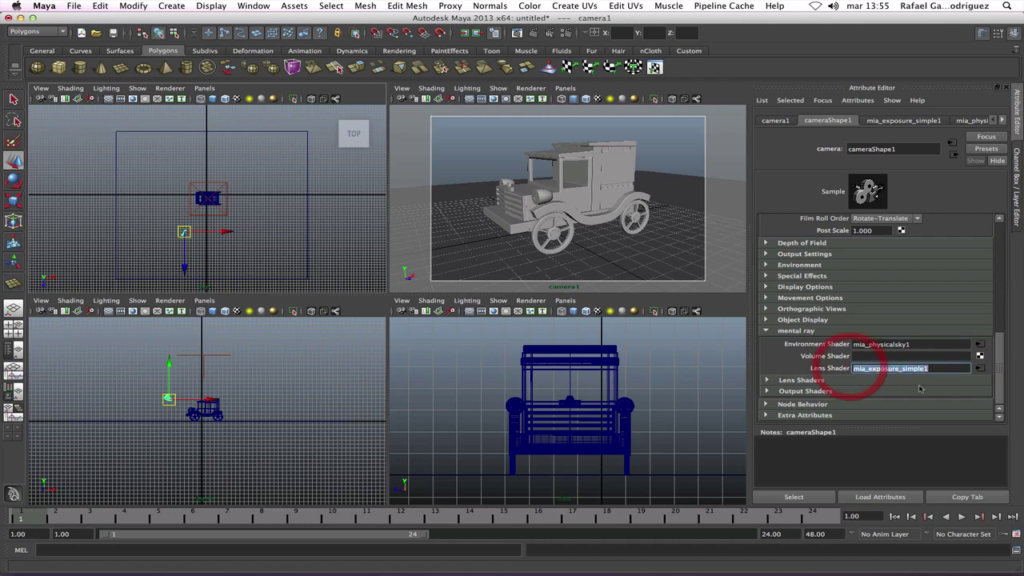
{"action": "left_click", "coordinate": [981, 370]}
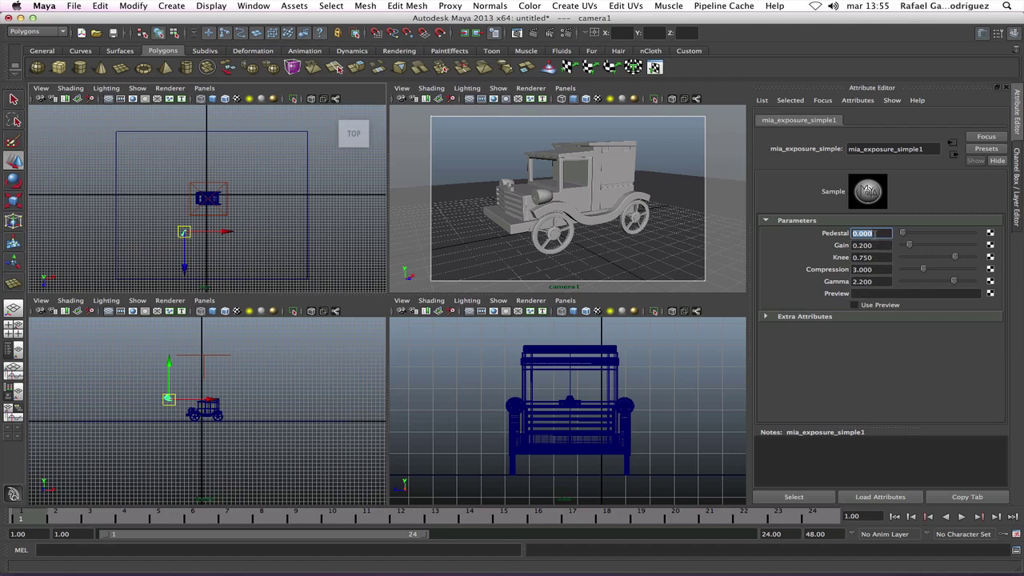
- Examine the Gain, Knee, Compression and Gamma parameters of the mia_exposure_simple1 lens shader
{"action": "left_click", "coordinate": [853, 244]}
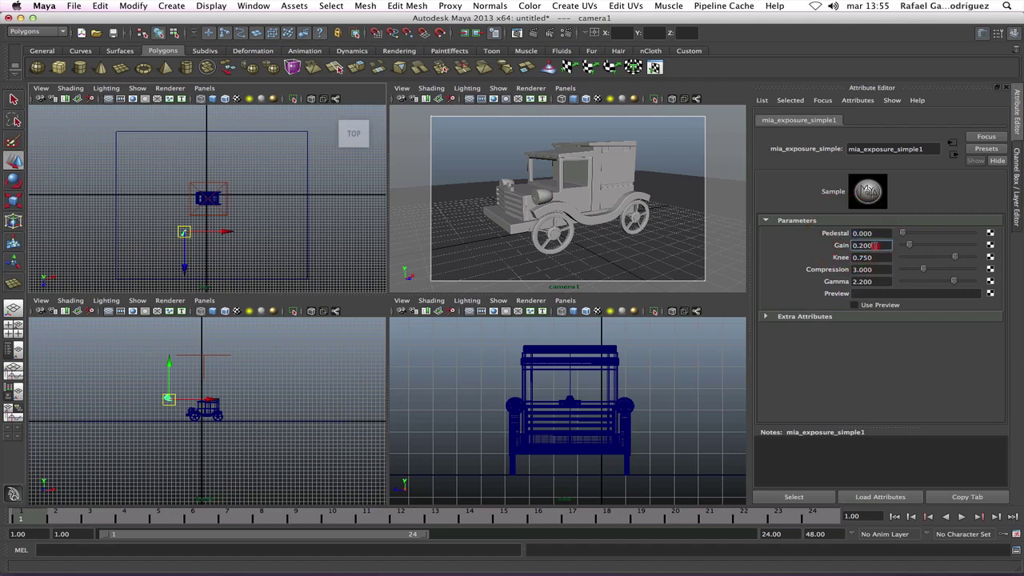
{"action": "left_click", "coordinate": [860, 257]}
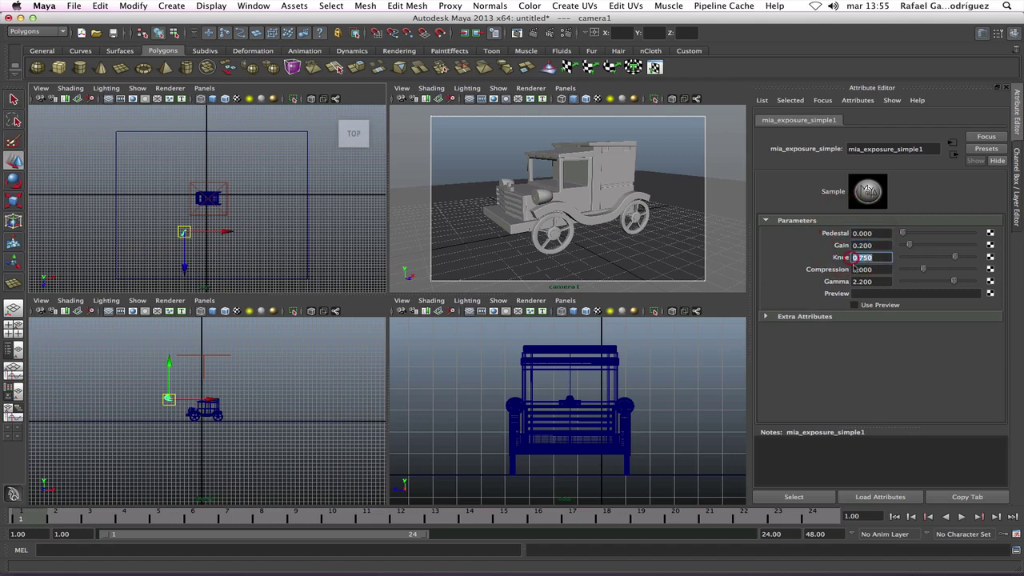
{"action": "left_click", "coordinate": [868, 270]}
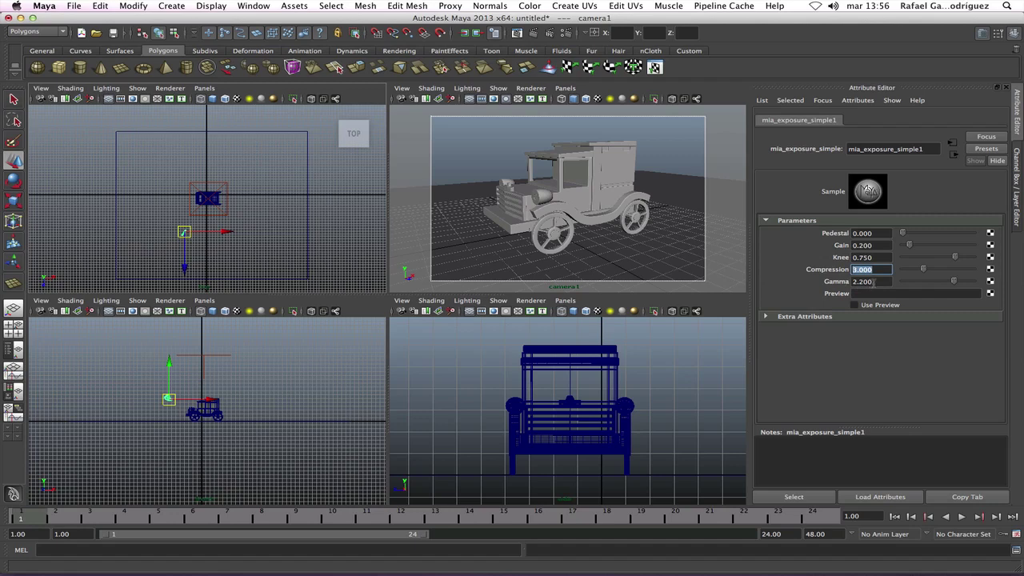
{"action": "left_click", "coordinate": [854, 282]}
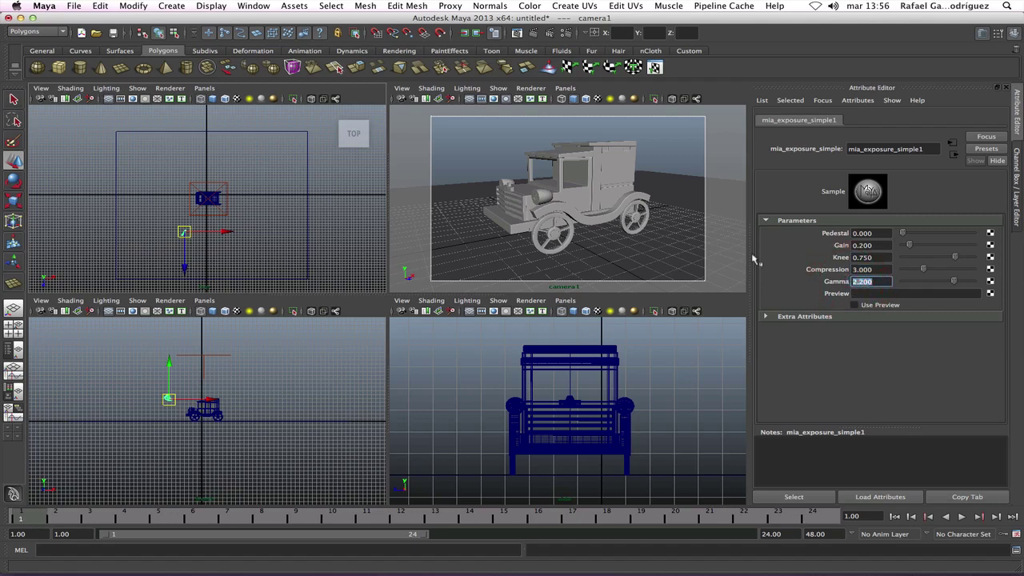
- Render the camera1 view with mental ray and move the Render View window to inspect the image alongside the viewports
{"action": "left_click", "coordinate": [534, 33]}
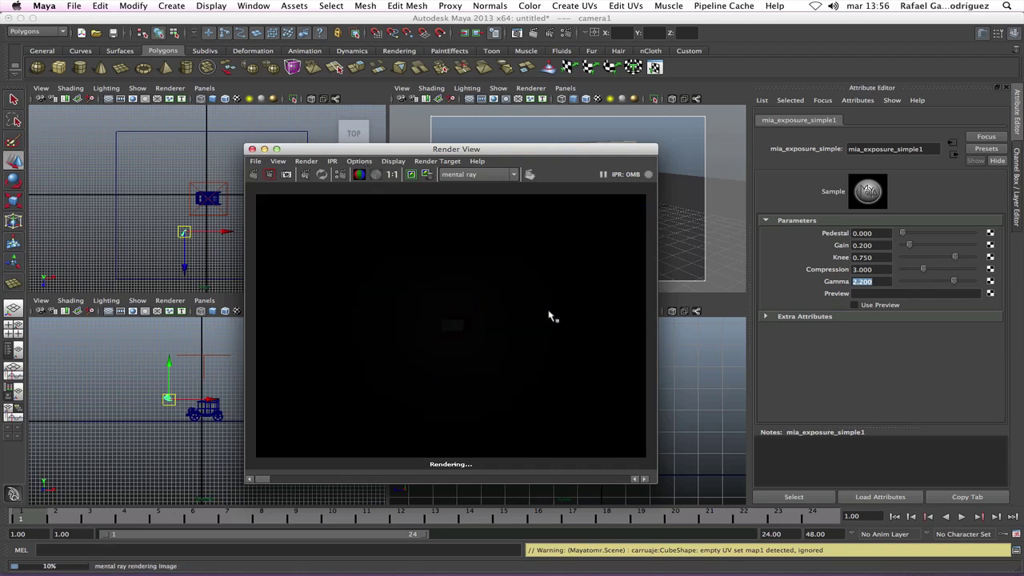
{"action": "key", "text": "shift+space"}
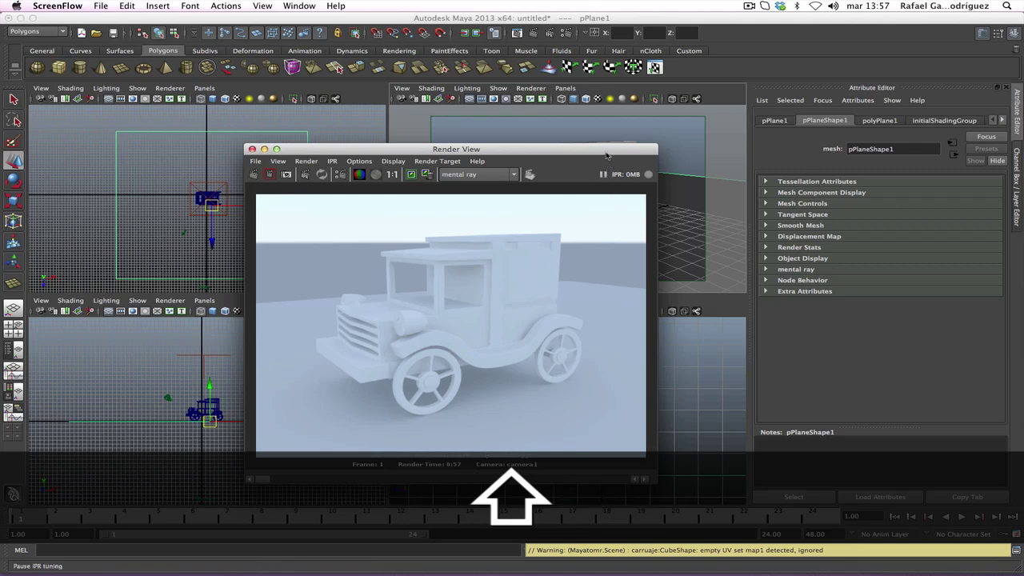
{"action": "left_click_drag", "start_coordinate": [606, 153], "coordinate": [554, 125]}
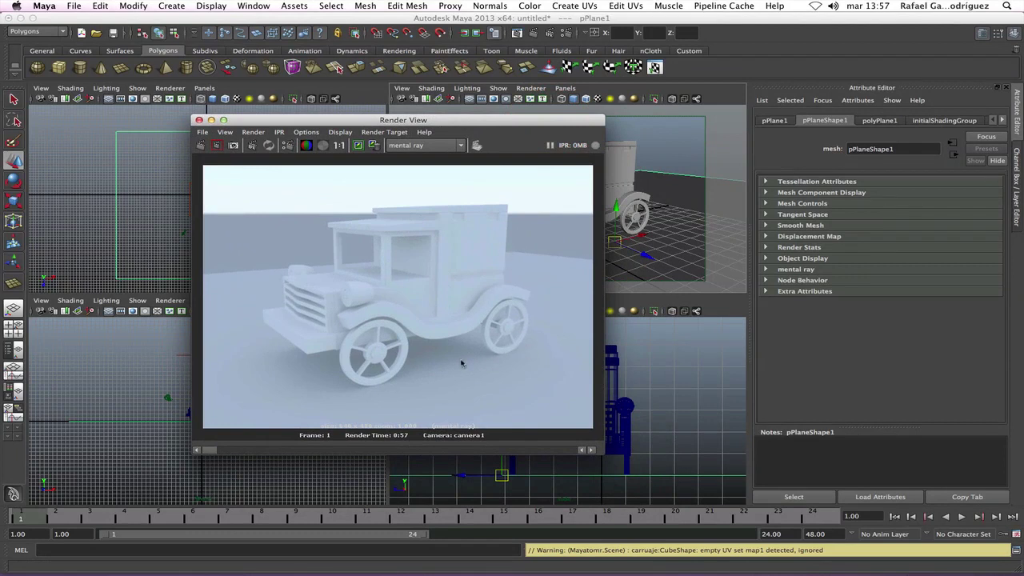
{"action": "mouse_move", "coordinate": [211, 450]}
{"action": "left_mouse_down"}
{"action": "mouse_move", "coordinate": [582, 450]}
{"action": "mouse_move", "coordinate": [204, 448]}
{"action": "left_mouse_up"}
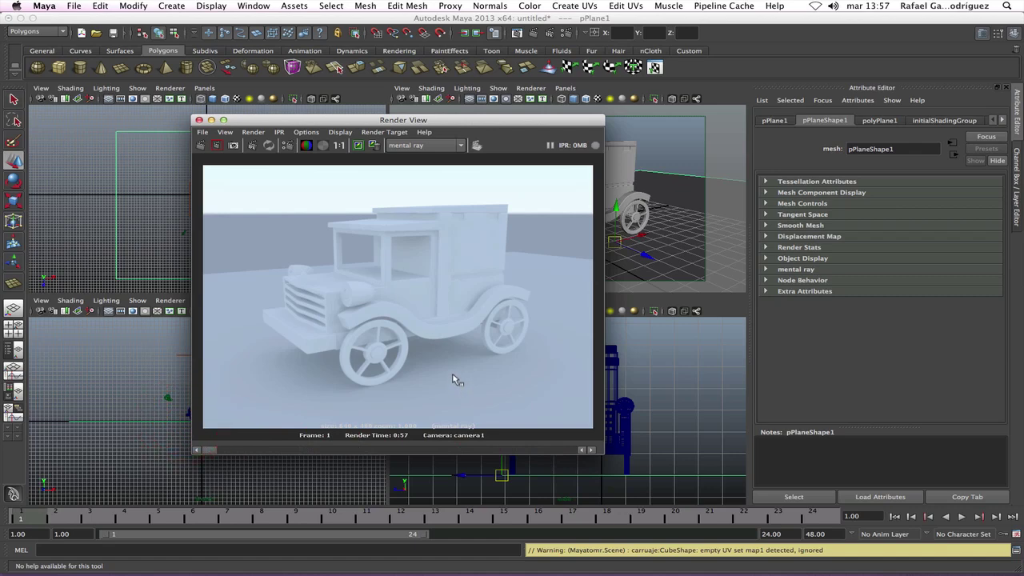
{"action": "left_click", "coordinate": [360, 150]}
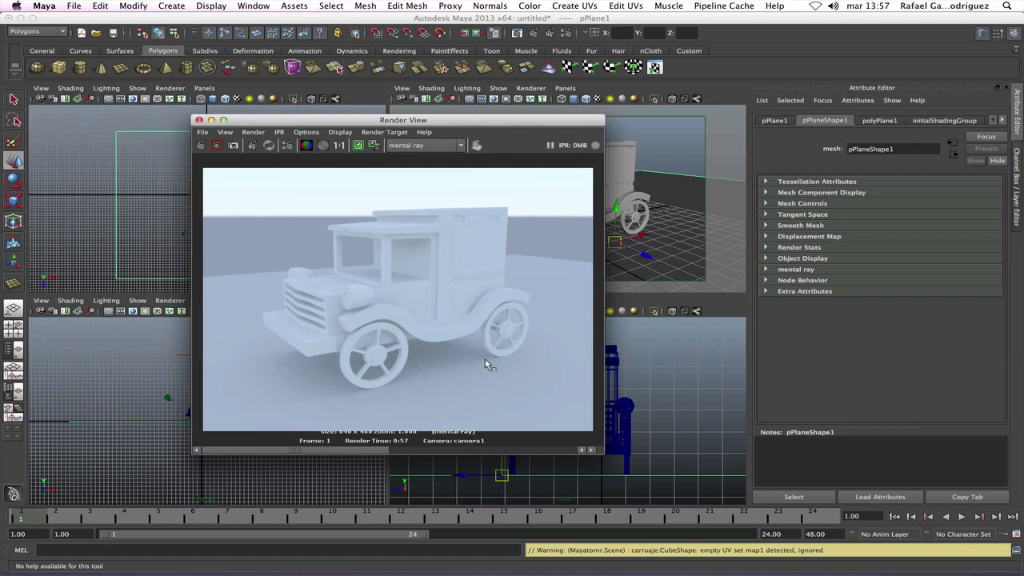
{"action": "left_click_drag", "start_coordinate": [392, 120], "coordinate": [603, 194]}
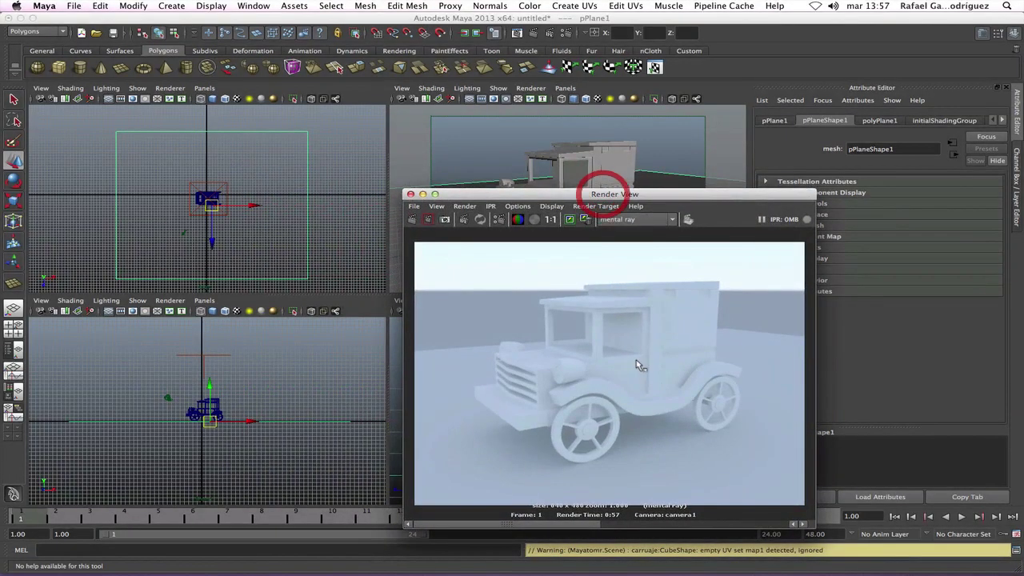
- Select camera1, move the Render View clear of its attributes and open the mia_exposure_simple1 lens shader
{"action": "left_click", "coordinate": [192, 232]}
{"action": "left_click", "coordinate": [184, 232]}
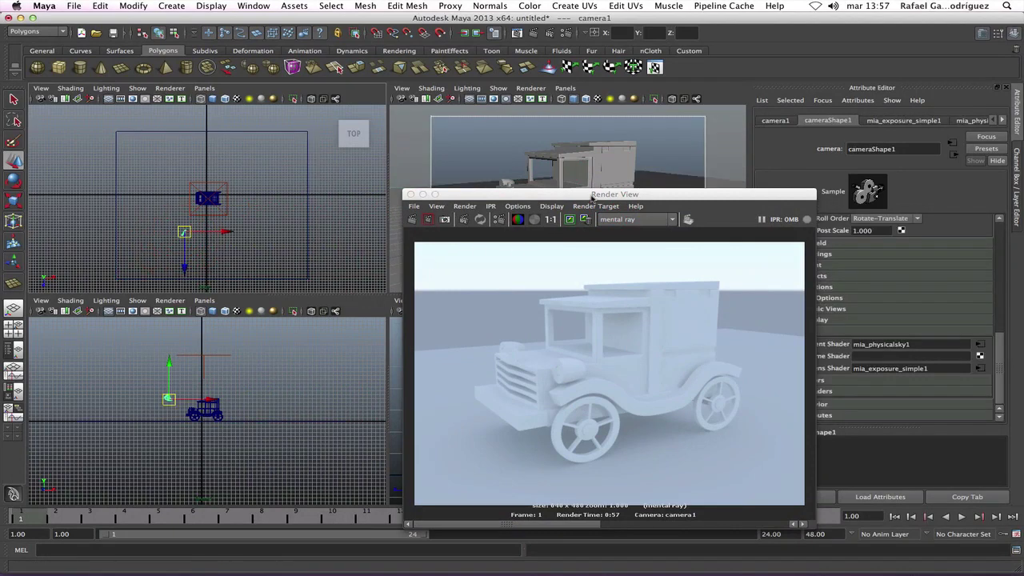
{"action": "left_click_drag", "start_coordinate": [592, 197], "coordinate": [448, 152]}
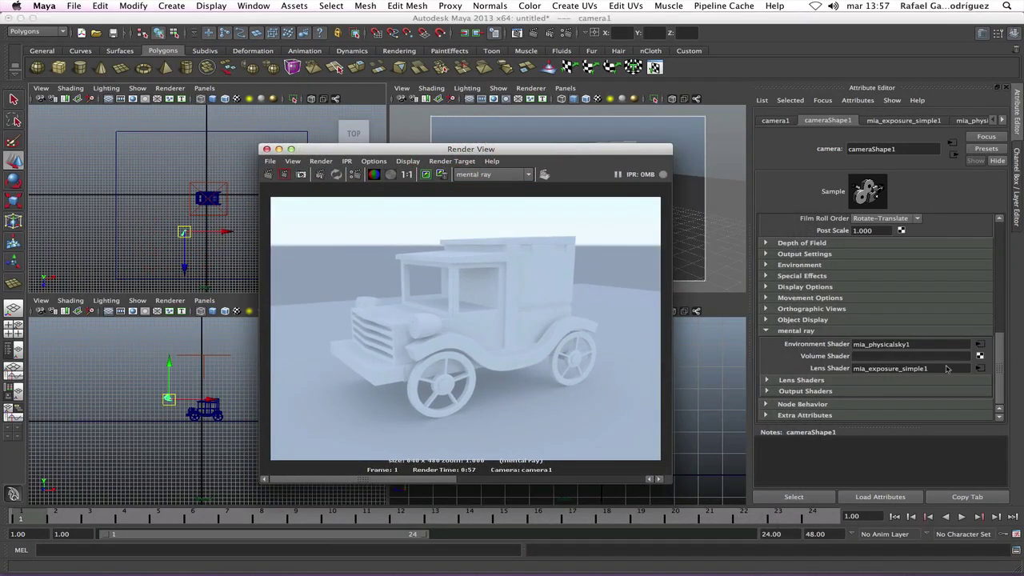
{"action": "left_click", "coordinate": [980, 368]}
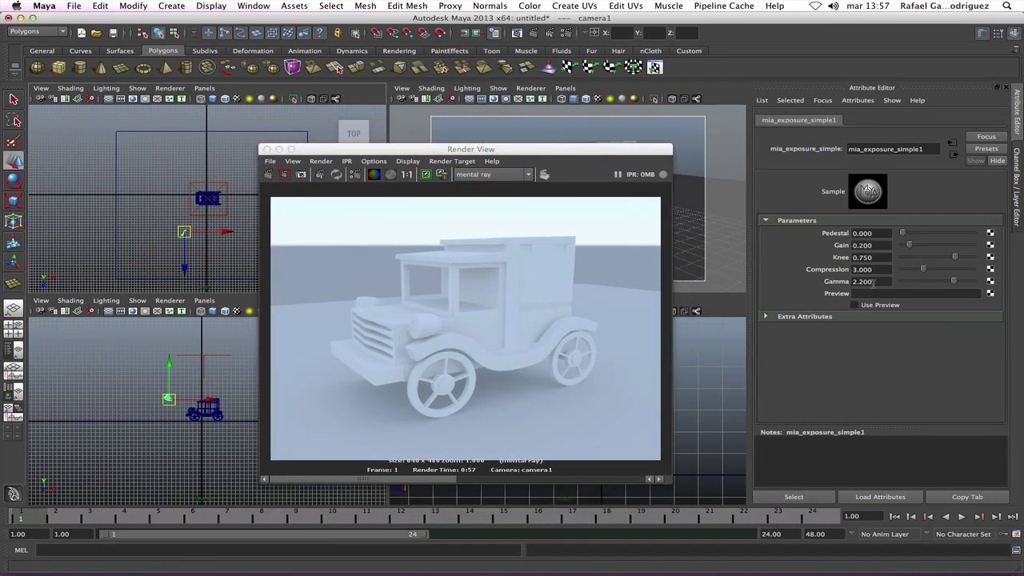
- Set the mia_exposure_simple1 Gamma to 1.8 and render the camera1 view again with mental ray
{"action": "double_click", "coordinate": [872, 281]}
{"action": "type", "text": "1.8"}
{"action": "key", "text": "Return"}
{"action": "double_click", "coordinate": [848, 282]}
{"action": "left_click", "coordinate": [879, 282]}
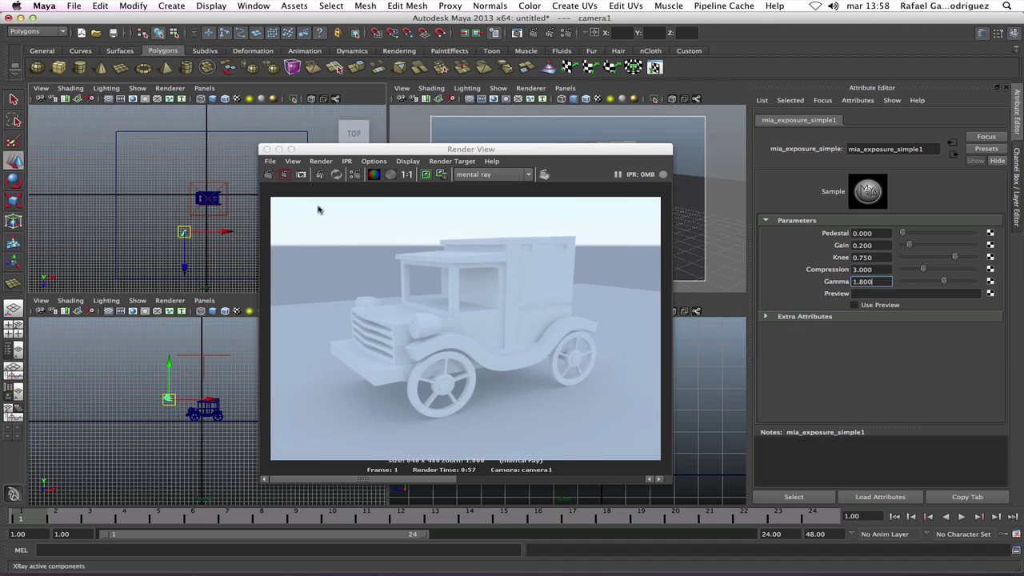
{"action": "key", "text": "Tab"}
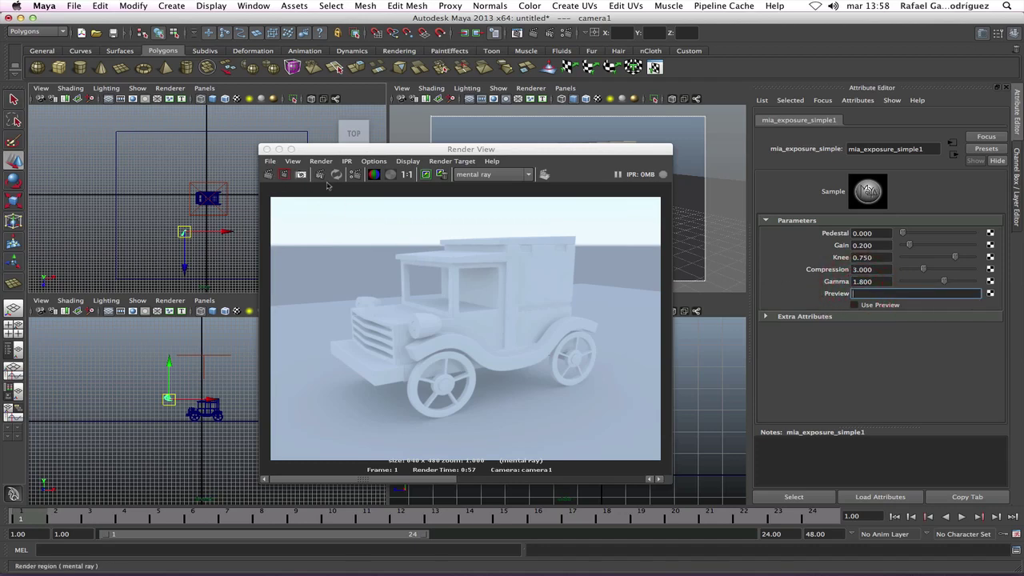
{"action": "left_click", "coordinate": [269, 174]}
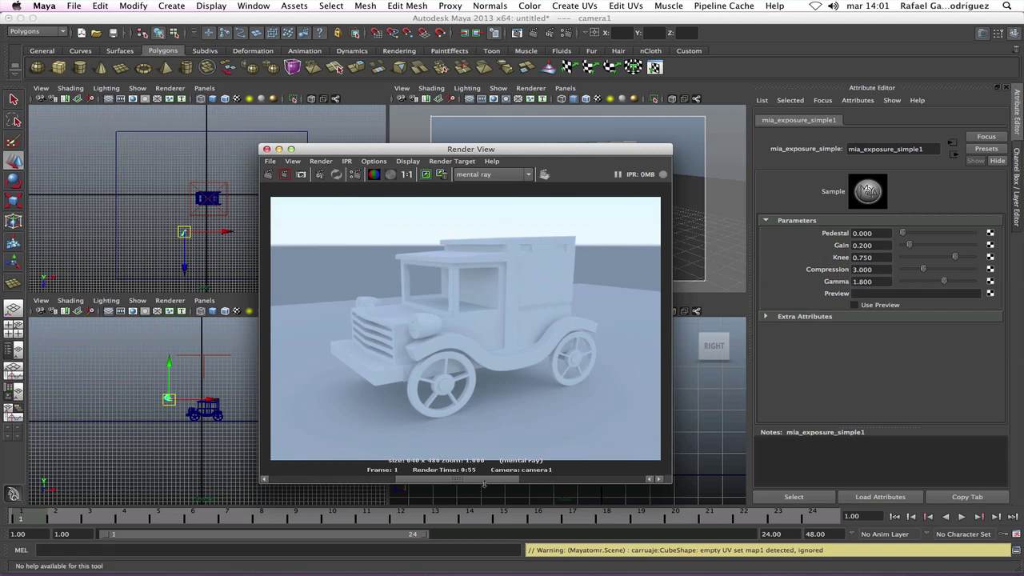
- Compare the stored car renders in the Render View for brightness and contrast, and close the window
{"action": "left_click_drag", "start_coordinate": [484, 484], "coordinate": [578, 480]}
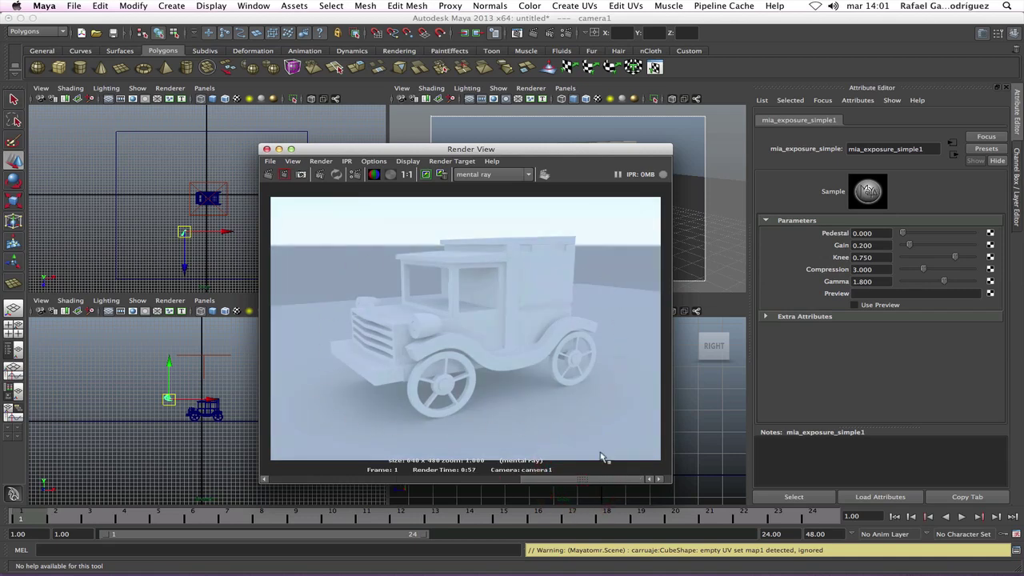
{"action": "left_click_drag", "start_coordinate": [578, 480], "coordinate": [522, 480]}
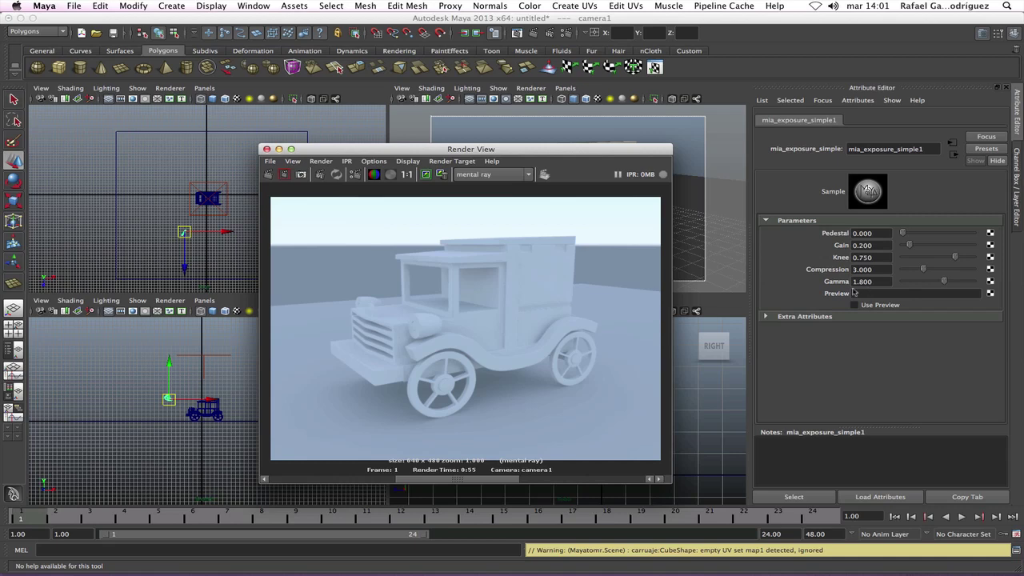
{"action": "left_click_drag", "start_coordinate": [494, 483], "coordinate": [596, 478]}
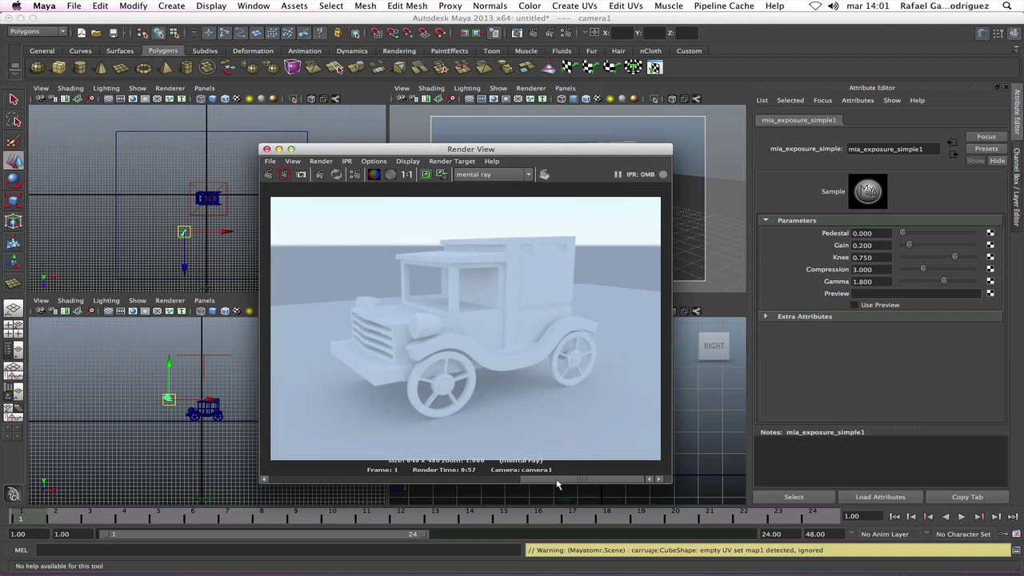
{"action": "left_click_drag", "start_coordinate": [558, 484], "coordinate": [463, 483]}
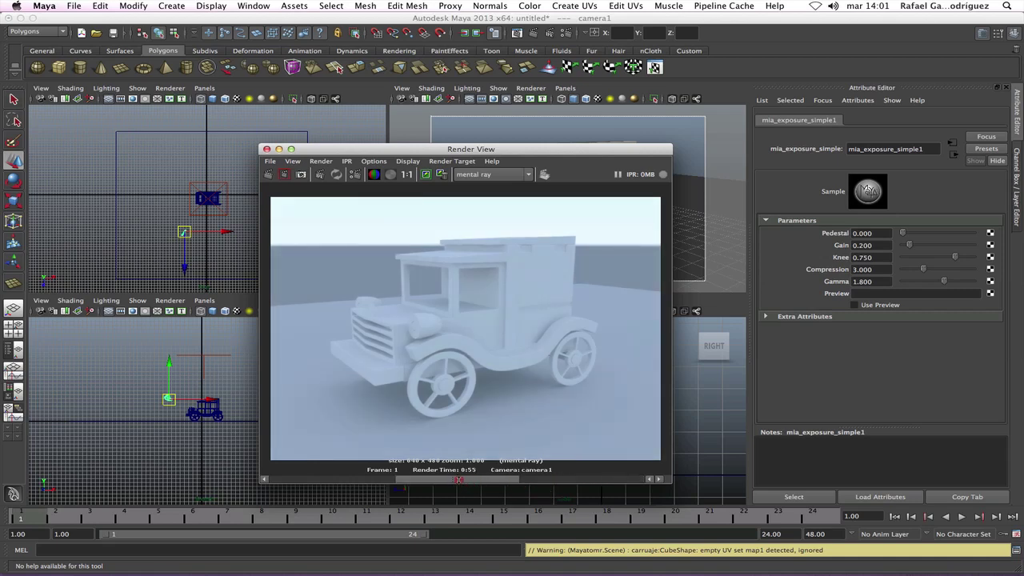
{"action": "left_click_drag", "start_coordinate": [443, 478], "coordinate": [316, 485]}
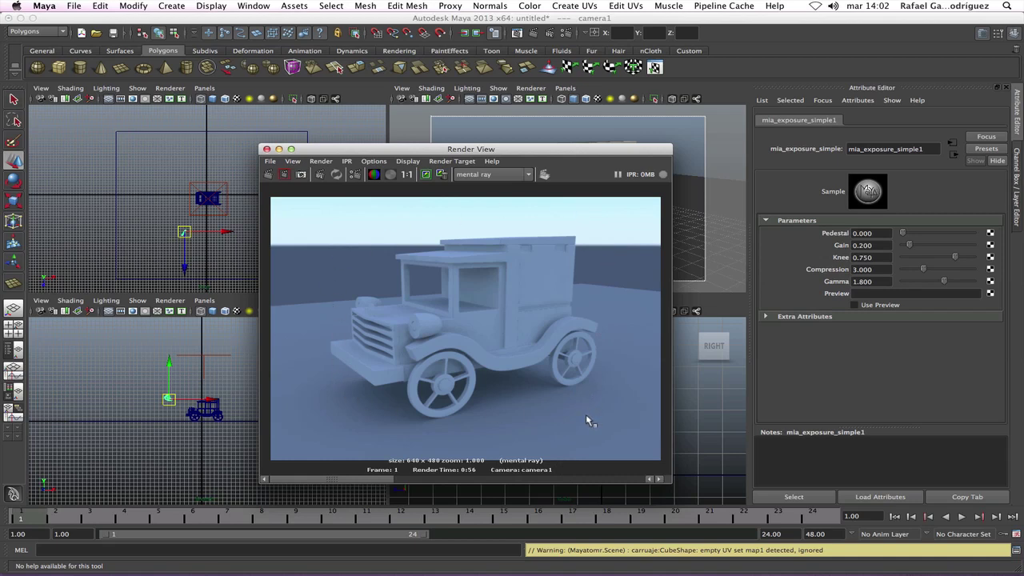
{"action": "left_click_drag", "start_coordinate": [367, 482], "coordinate": [465, 472]}
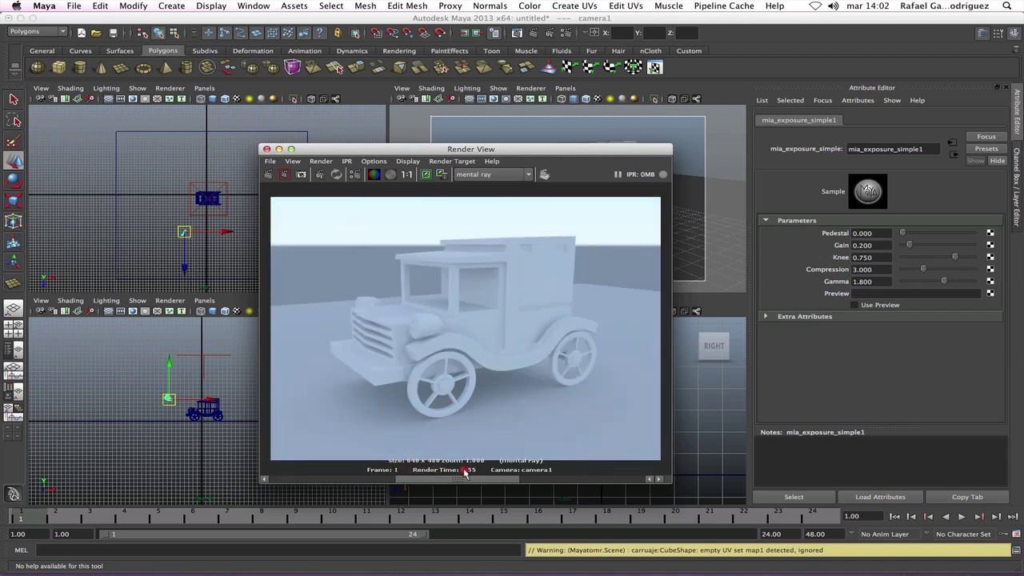
{"action": "mouse_move", "coordinate": [466, 472]}
{"action": "left_mouse_down"}
{"action": "mouse_move", "coordinate": [438, 486]}
{"action": "mouse_move", "coordinate": [466, 477]}
{"action": "left_mouse_up"}
{"action": "left_click", "coordinate": [428, 481]}
{"action": "mouse_move", "coordinate": [428, 481]}
{"action": "left_mouse_down"}
{"action": "mouse_move", "coordinate": [328, 480]}
{"action": "mouse_move", "coordinate": [548, 470]}
{"action": "mouse_move", "coordinate": [448, 478]}
{"action": "left_mouse_up"}
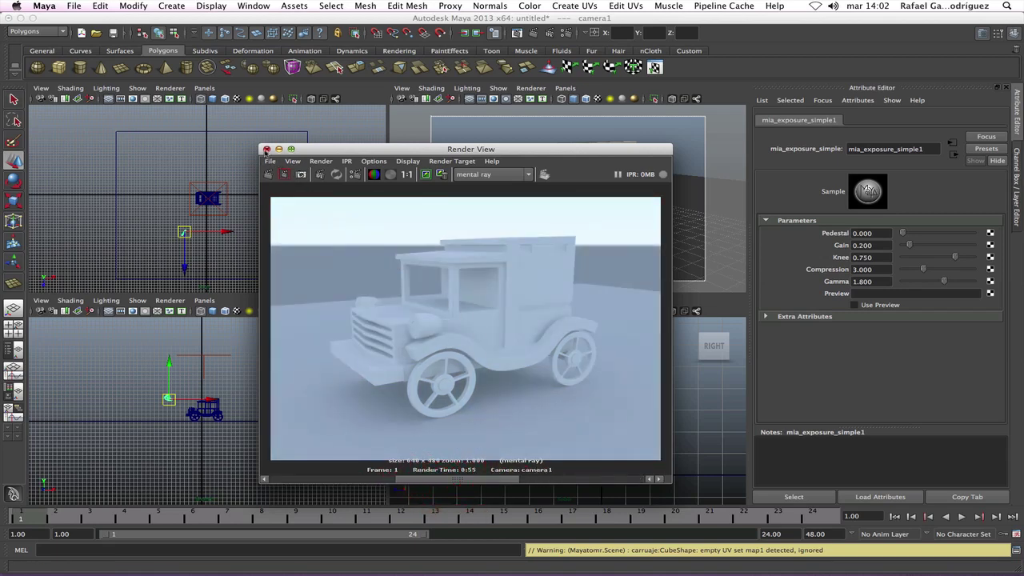
{"action": "left_click", "coordinate": [266, 149]}
- Reselect camera1 and break the connection of its mental ray Lens Shader to mia_exposure_simple1
{"action": "left_click", "coordinate": [183, 257]}
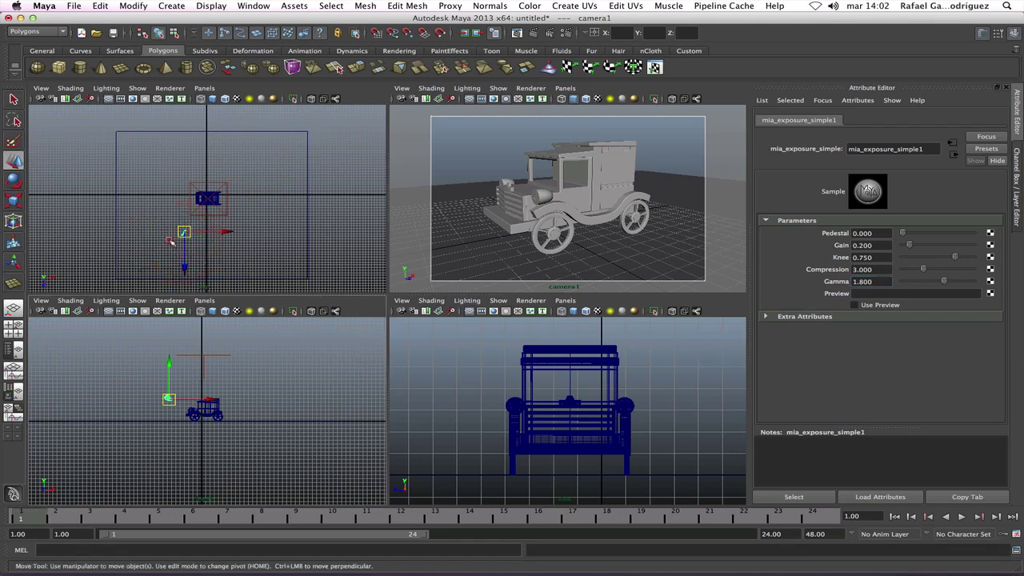
{"action": "left_click", "coordinate": [171, 242]}
{"action": "left_click", "coordinate": [183, 231]}
{"action": "scroll", "coordinate": [866, 352], "scroll_direction": "down", "scroll_amount": 5}
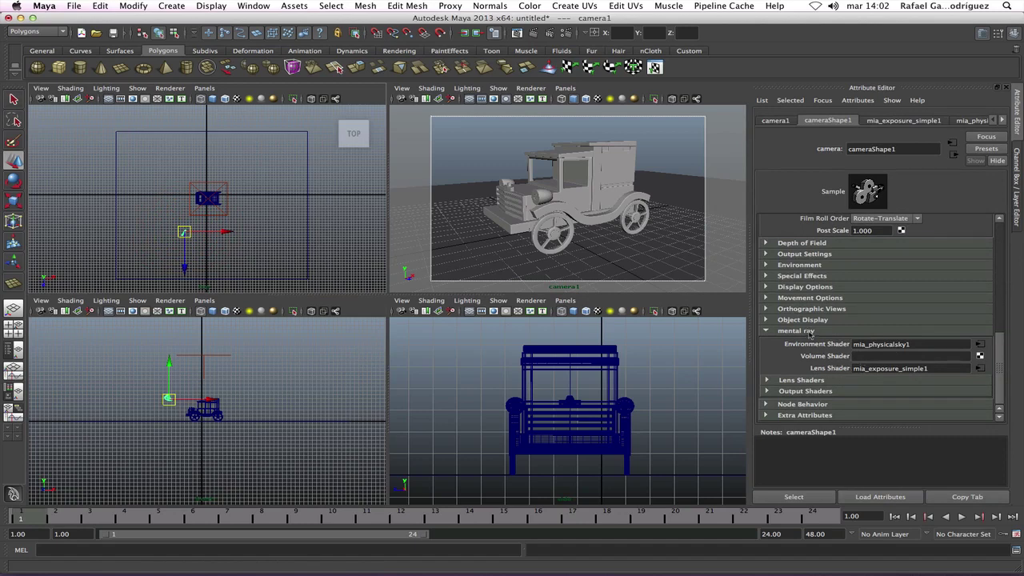
{"action": "right_click", "coordinate": [850, 368]}
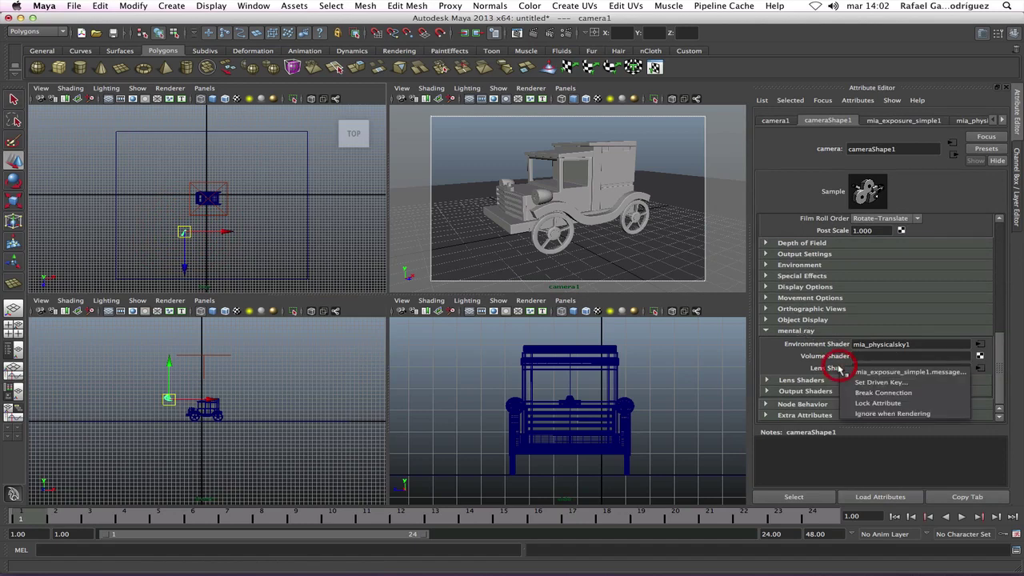
{"action": "left_click", "coordinate": [872, 394]}
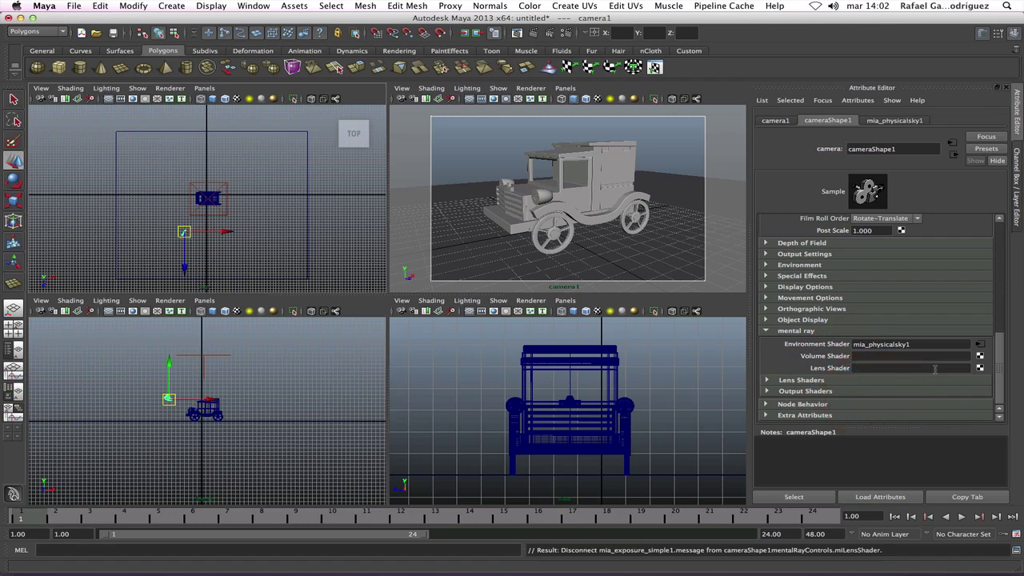
- Create a mia_exposure_photographic node from the mental ray lenses as camera1's Lens Shader
{"action": "left_click", "coordinate": [980, 368]}
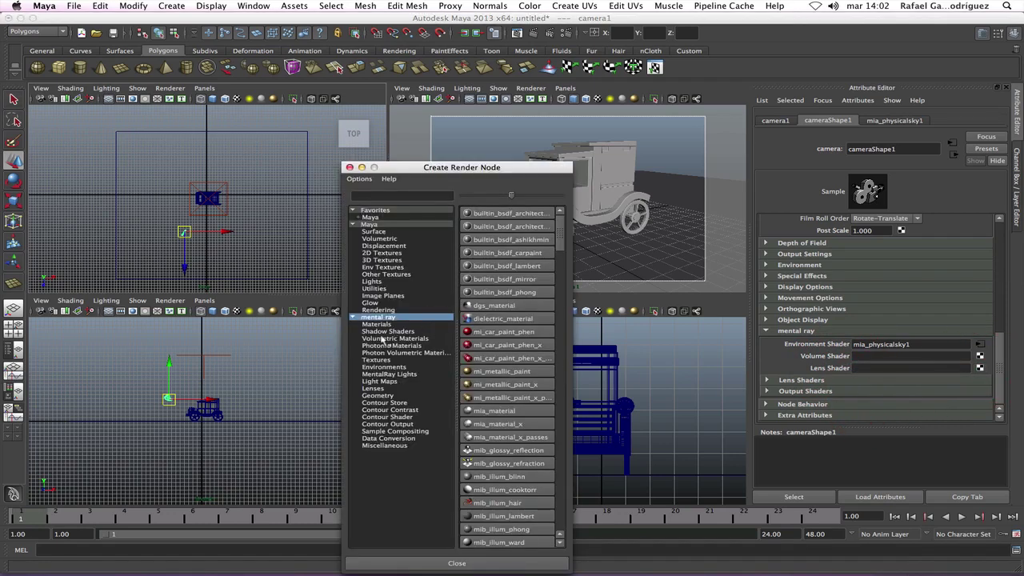
{"action": "left_click", "coordinate": [379, 389]}
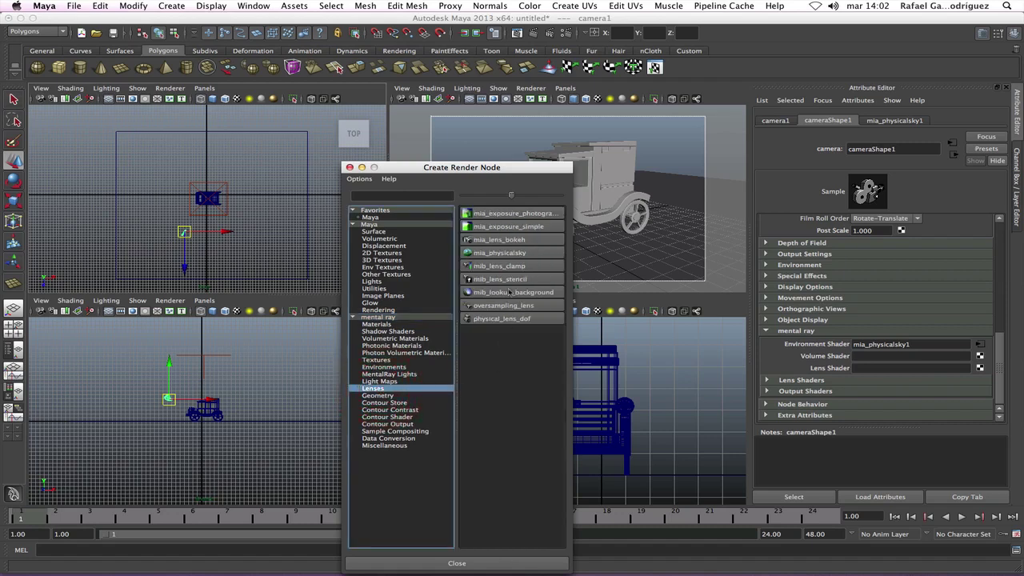
{"action": "left_click", "coordinate": [532, 214]}
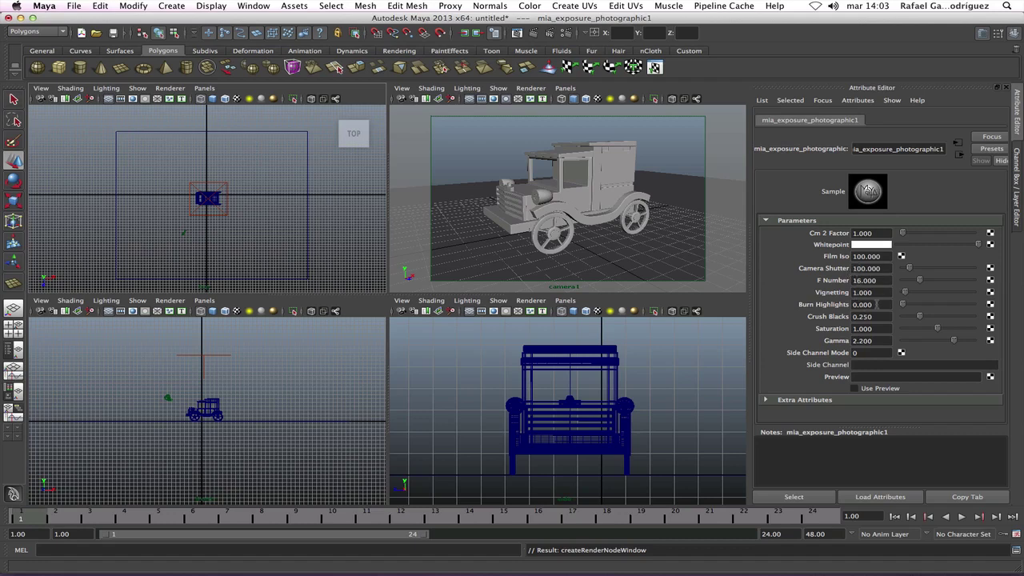
- Review the photographic exposure's Burn Highlights and Crush Blacks parameters and set its Gamma to 1.8
{"action": "left_click_drag", "start_coordinate": [880, 304], "coordinate": [853, 305]}
{"action": "left_click_drag", "start_coordinate": [876, 317], "coordinate": [853, 317]}
{"action": "left_click_drag", "start_coordinate": [877, 342], "coordinate": [834, 343]}
{"action": "type", "text": "1.8"}
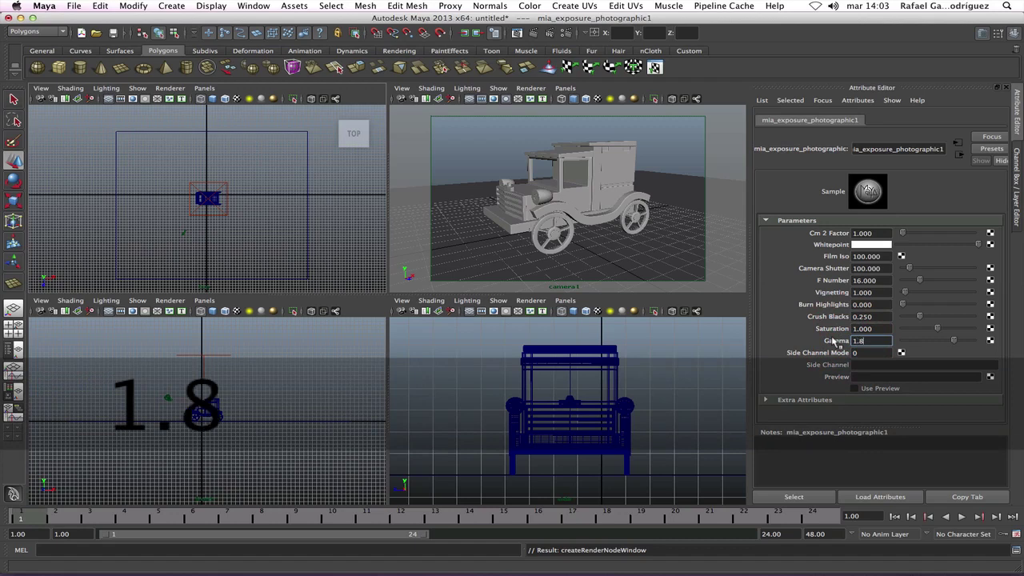
{"action": "key", "text": "Return"}
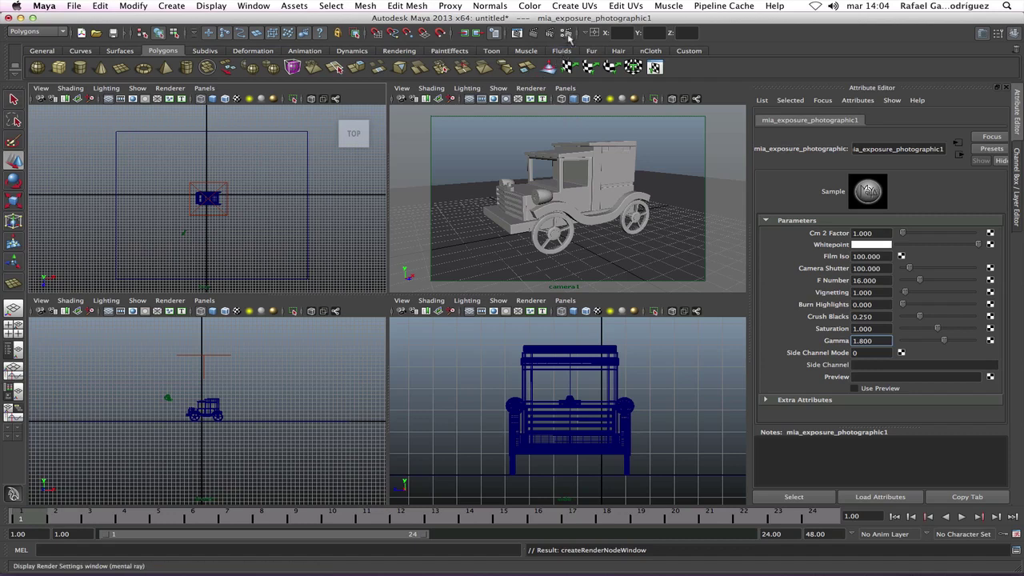
- Reopen the Render View, browse the stored car renders and close it
{"action": "left_click", "coordinate": [517, 33]}
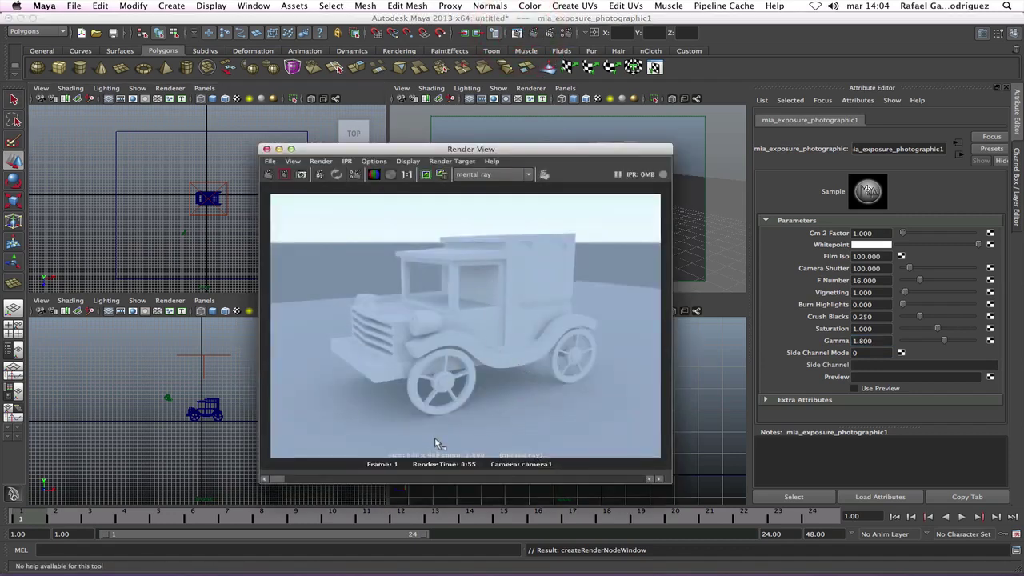
{"action": "left_click_drag", "start_coordinate": [277, 478], "coordinate": [436, 451]}
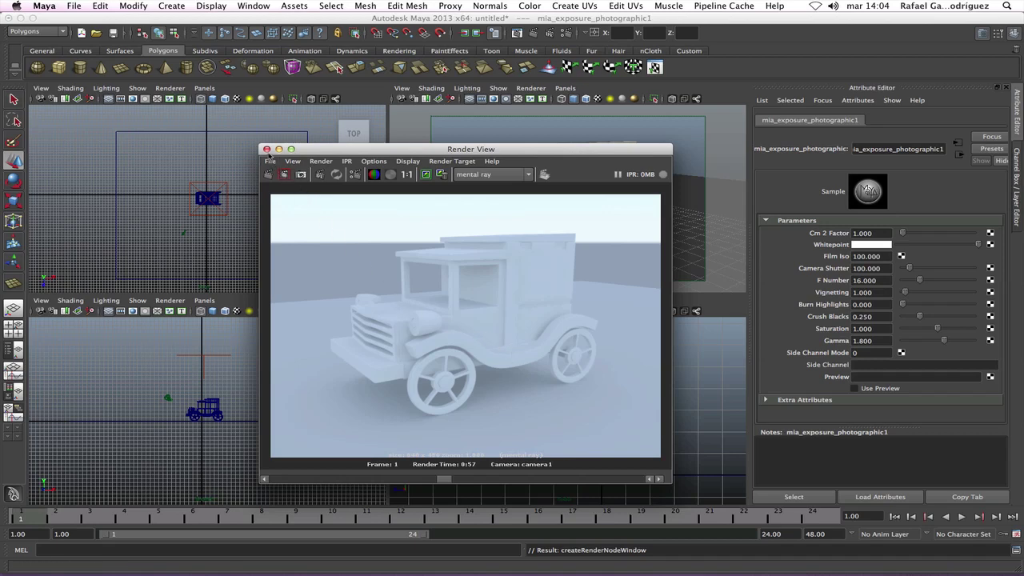
{"action": "left_click", "coordinate": [267, 149]}
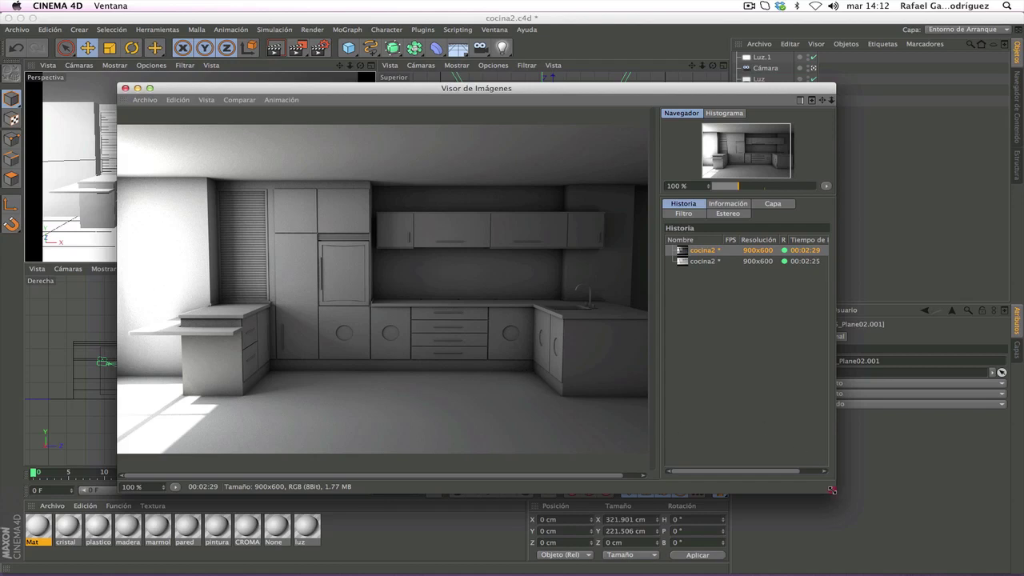
- In Cinema 4D, enlarge the kitchen render's picture viewer, examine the render engines and the Global Illumination Gamma, and close the render settings
{"action": "left_click_drag", "start_coordinate": [832, 489], "coordinate": [887, 511]}
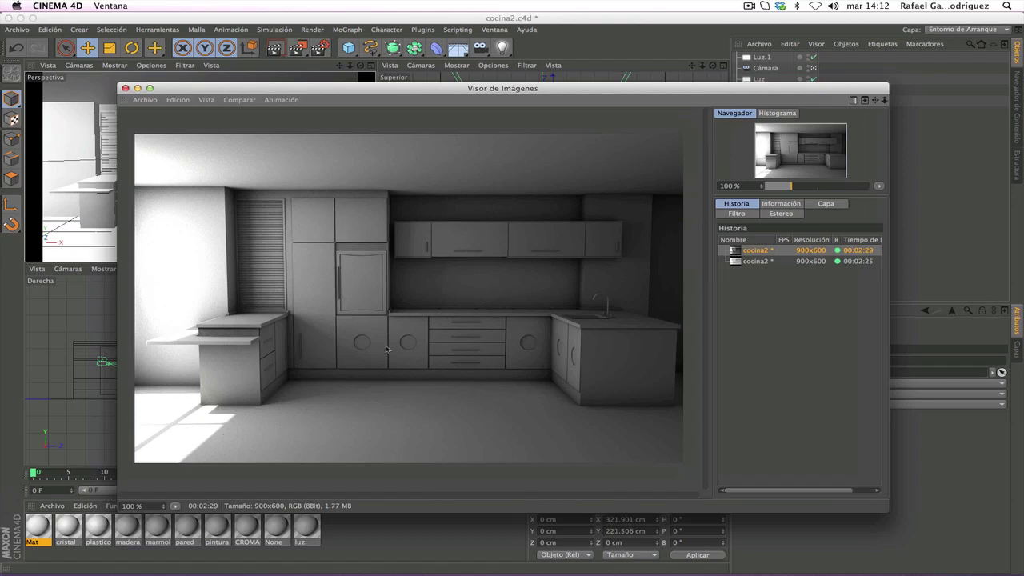
{"action": "left_click", "coordinate": [320, 48]}
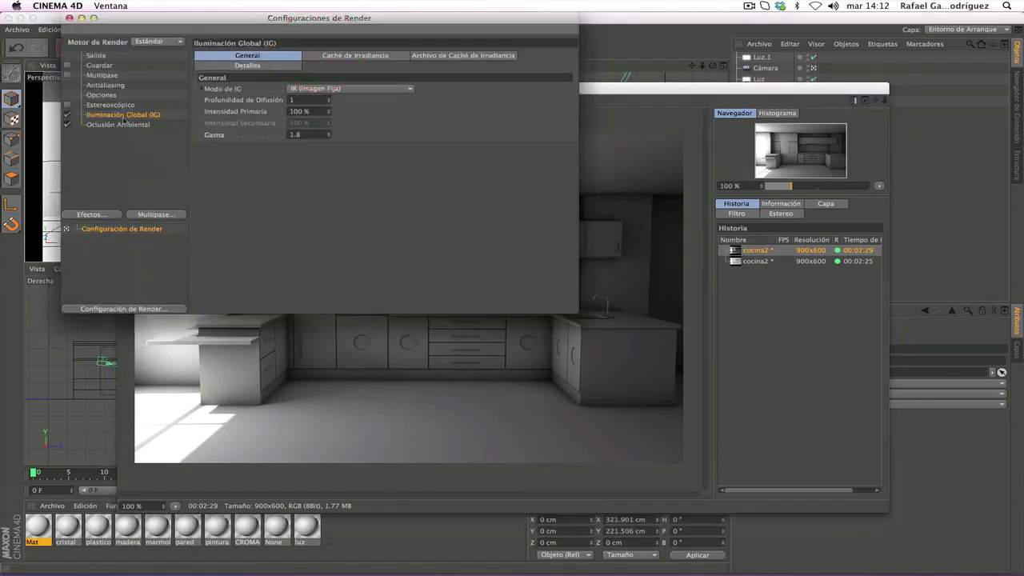
{"action": "left_click_drag", "start_coordinate": [199, 20], "coordinate": [200, 139]}
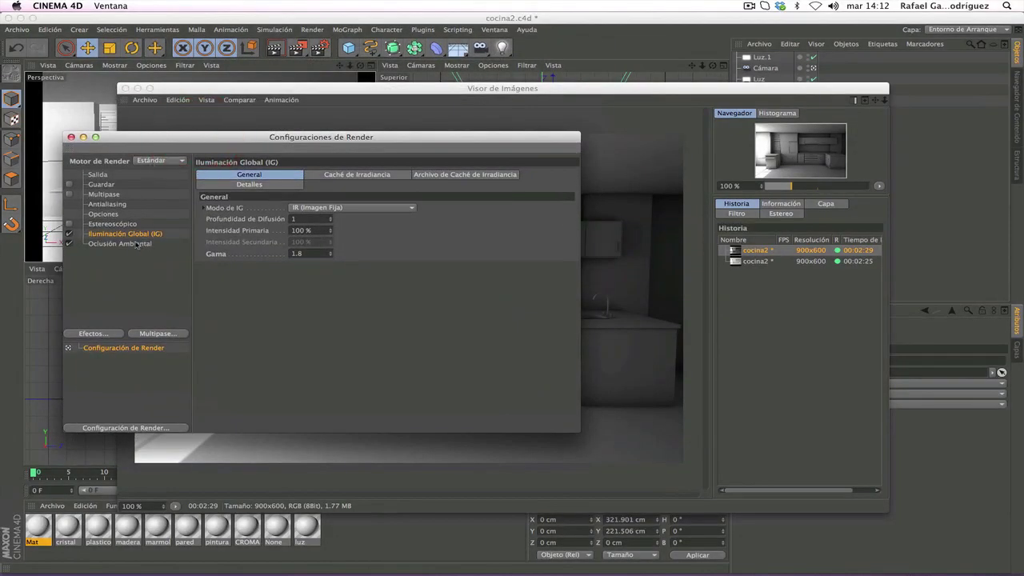
{"action": "left_click", "coordinate": [175, 162]}
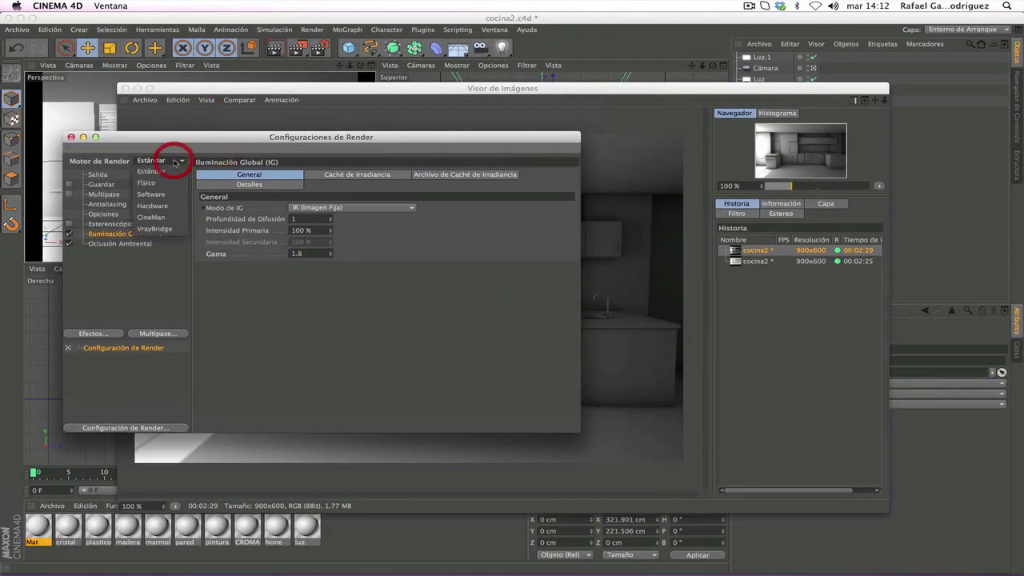
{"action": "left_click", "coordinate": [128, 286]}
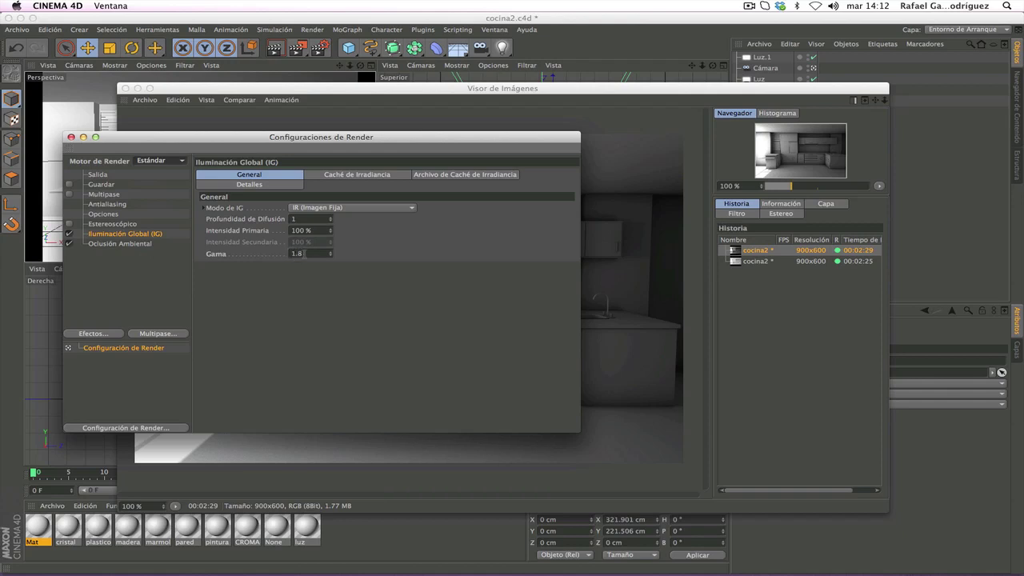
{"action": "double_click", "coordinate": [290, 254]}
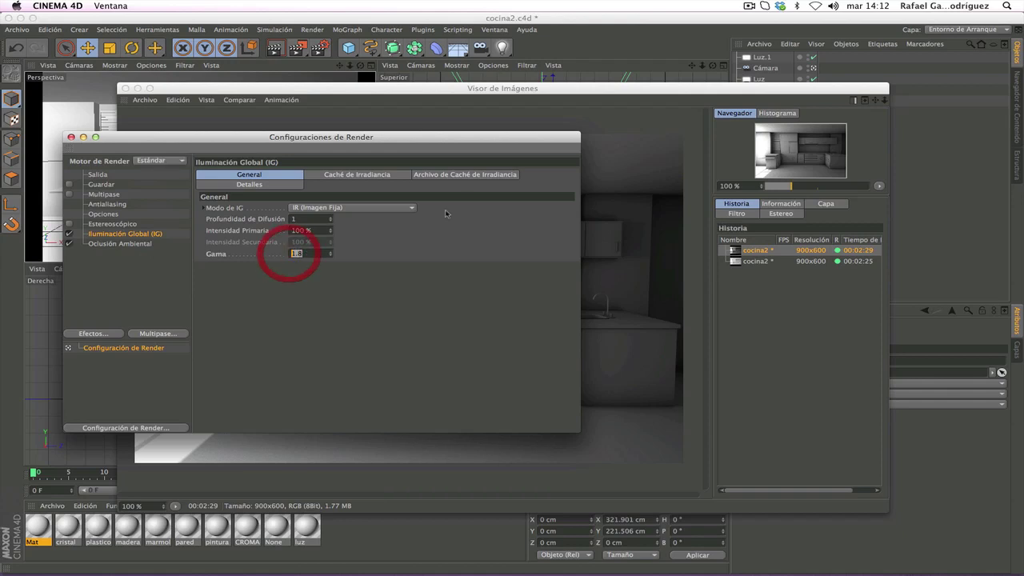
{"action": "double_click", "coordinate": [290, 254]}
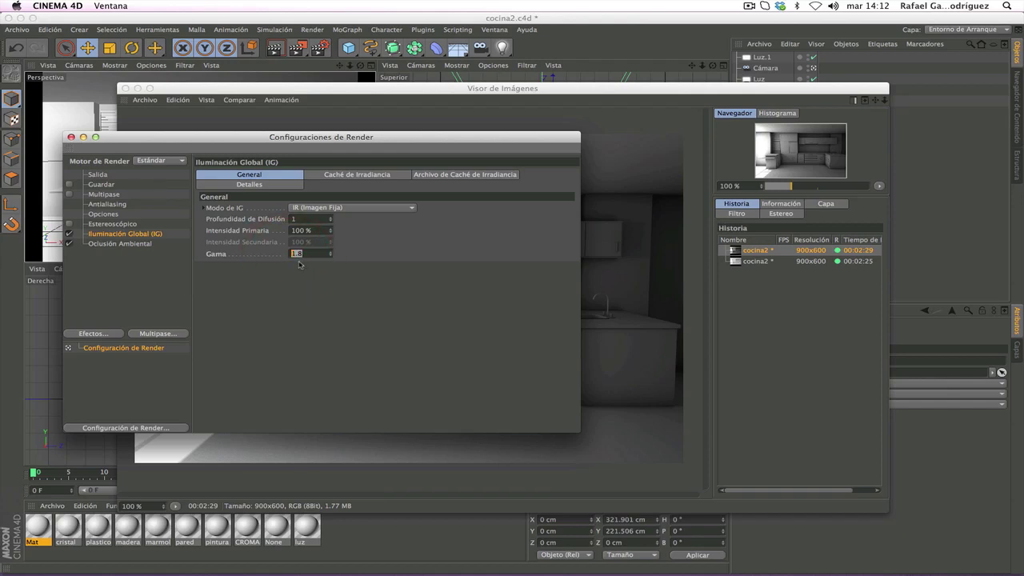
{"action": "left_click", "coordinate": [71, 137]}
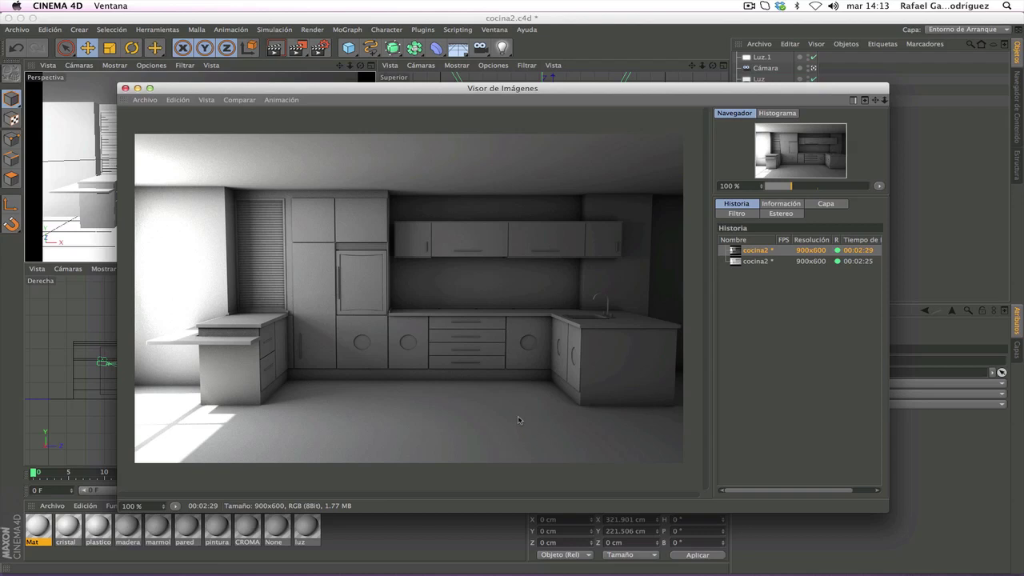
- Set the dark cocina2 kitchen render as comparison image A and the bright cocina2 render as image B
{"action": "left_click", "coordinate": [756, 262]}
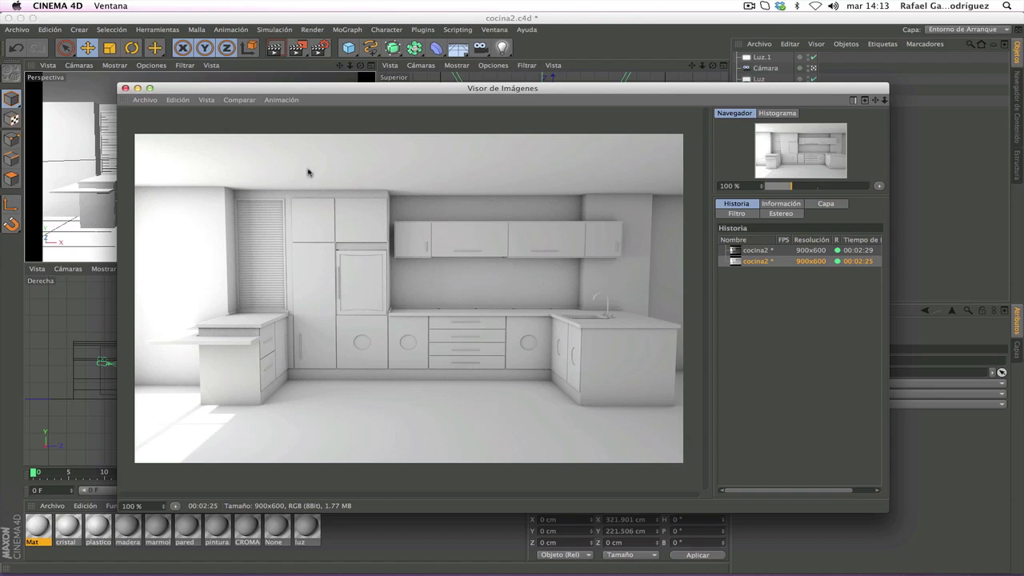
{"action": "left_click", "coordinate": [207, 100]}
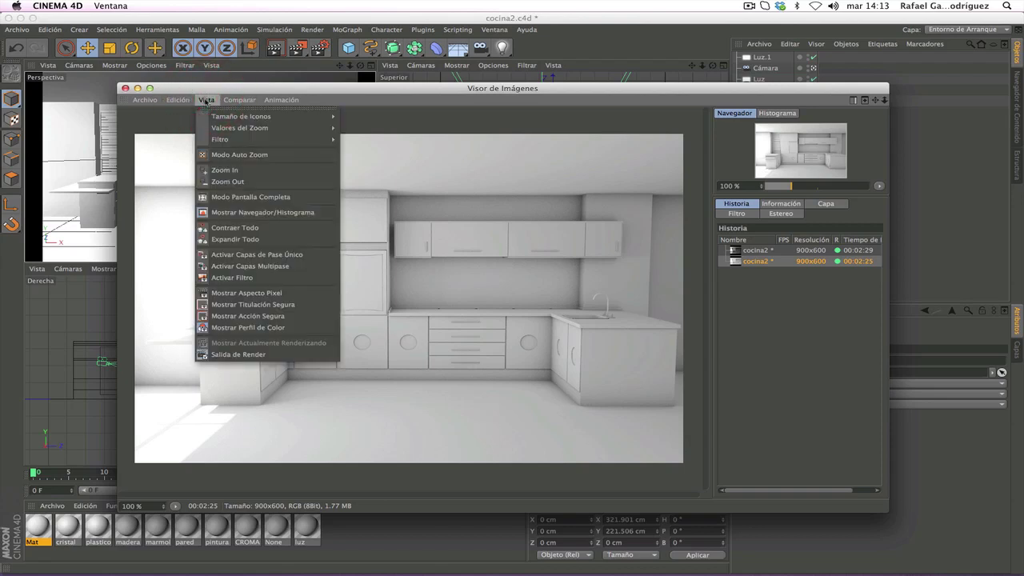
{"action": "mouse_move", "coordinate": [232, 100]}
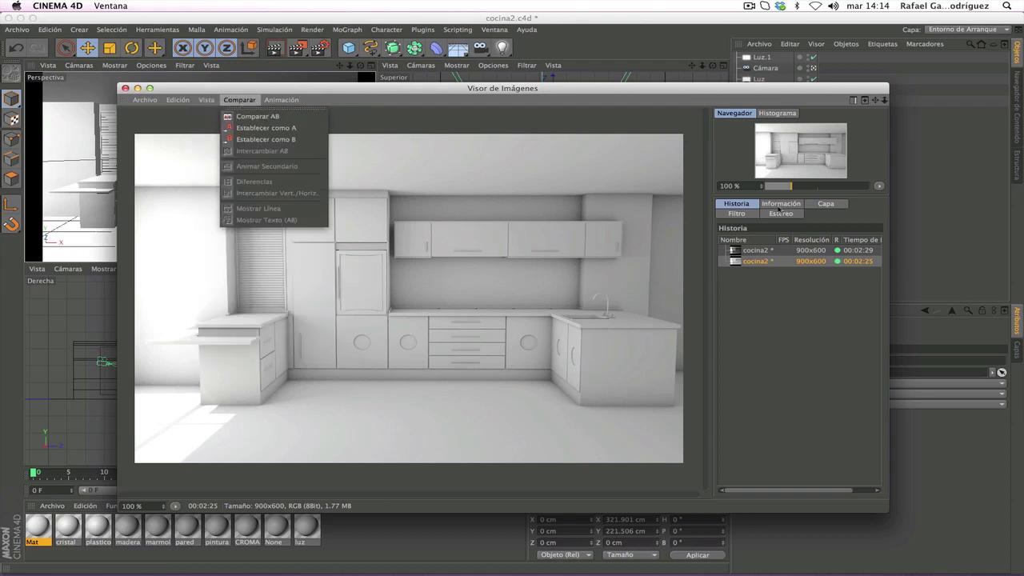
{"action": "left_click", "coordinate": [762, 248]}
{"action": "right_click", "coordinate": [760, 250]}
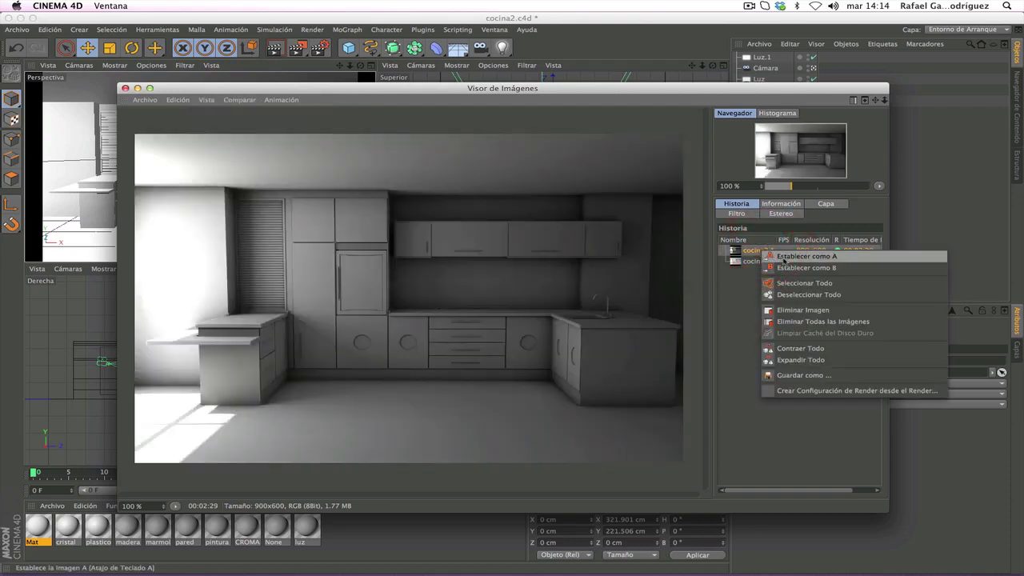
{"action": "left_click", "coordinate": [786, 257]}
{"action": "right_click", "coordinate": [760, 261]}
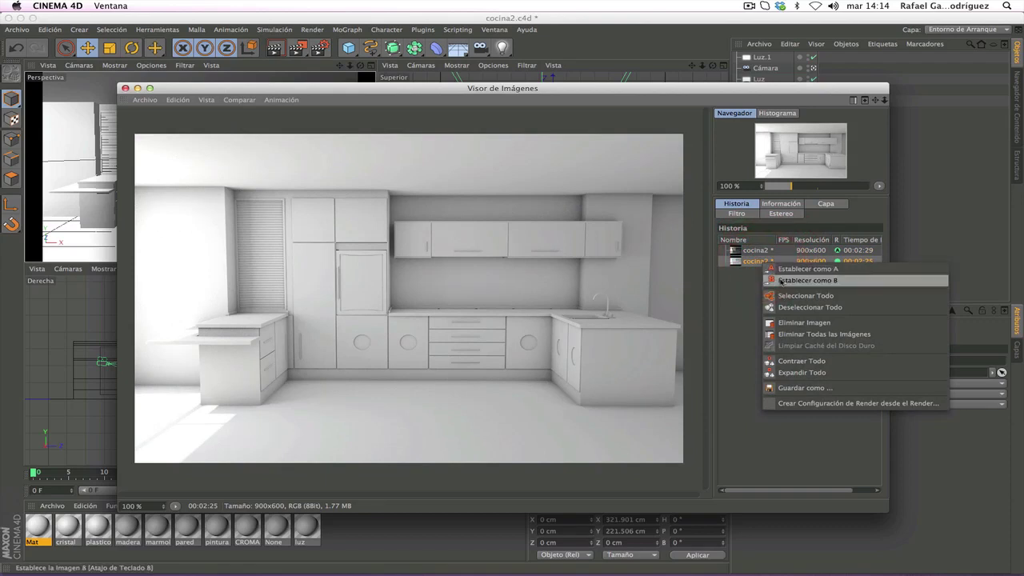
{"action": "left_click", "coordinate": [783, 280]}
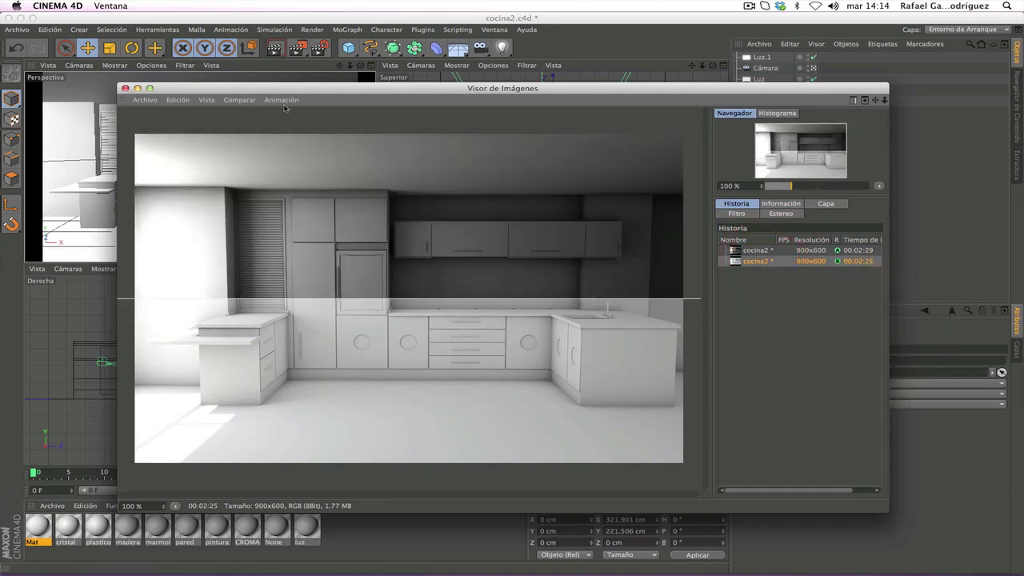
- Switch the A/B comparison to a vertical dividing line and sweep it back and forth across the kitchen to compare both renders
{"action": "left_click", "coordinate": [243, 101]}
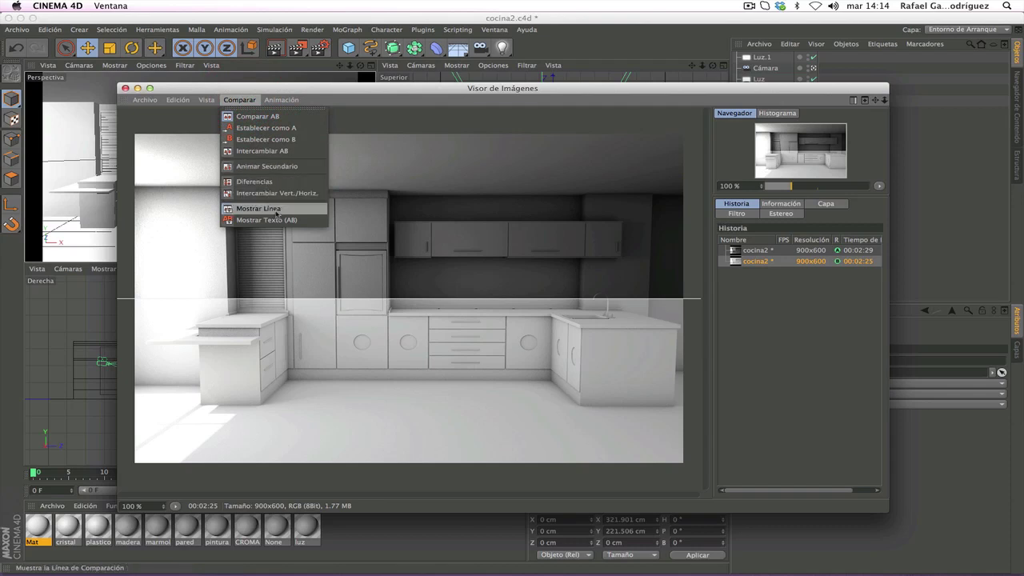
{"action": "left_click", "coordinate": [276, 193]}
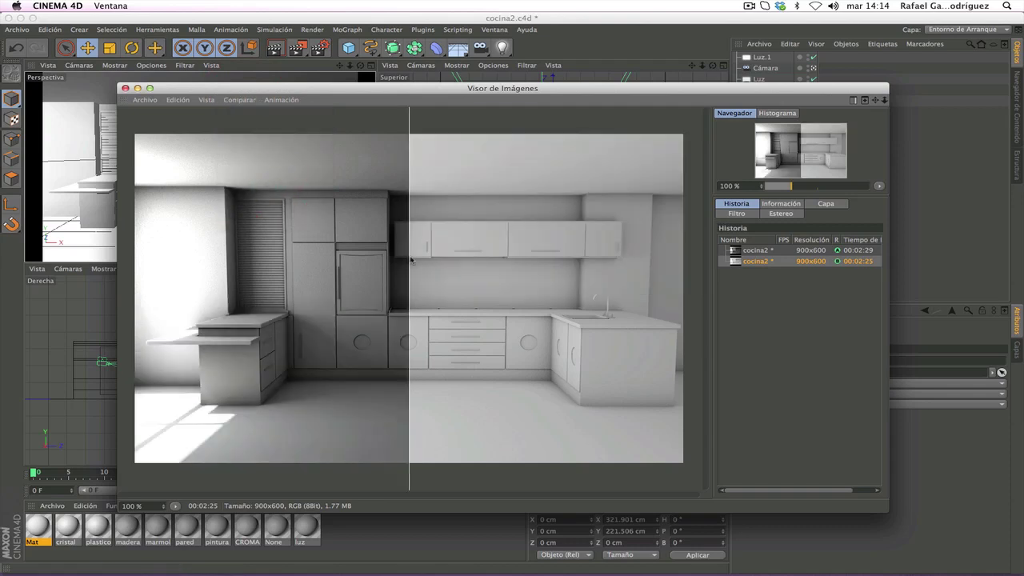
{"action": "left_click_drag", "start_coordinate": [405, 259], "coordinate": [510, 280]}
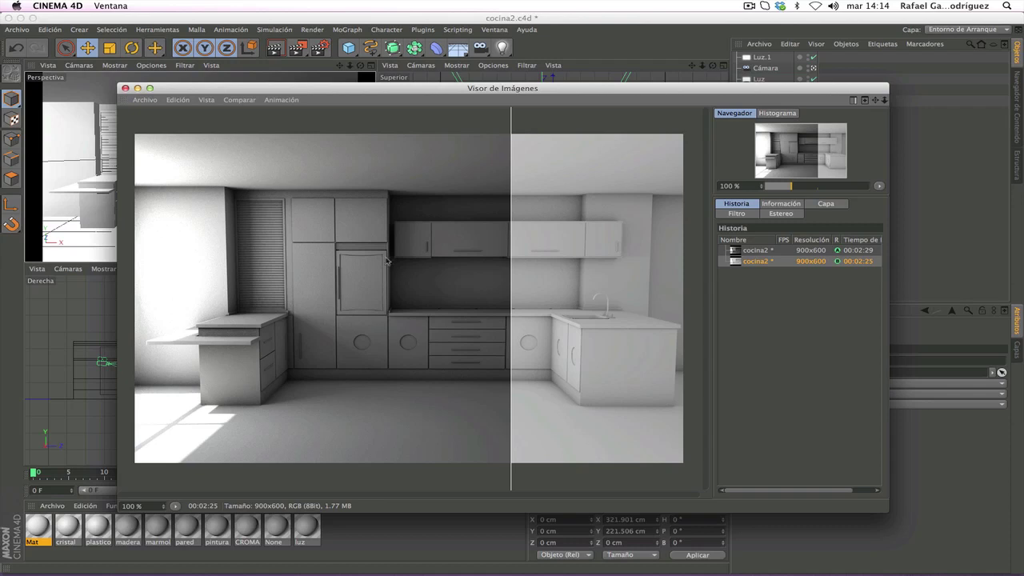
{"action": "left_click_drag", "start_coordinate": [513, 278], "coordinate": [165, 432]}
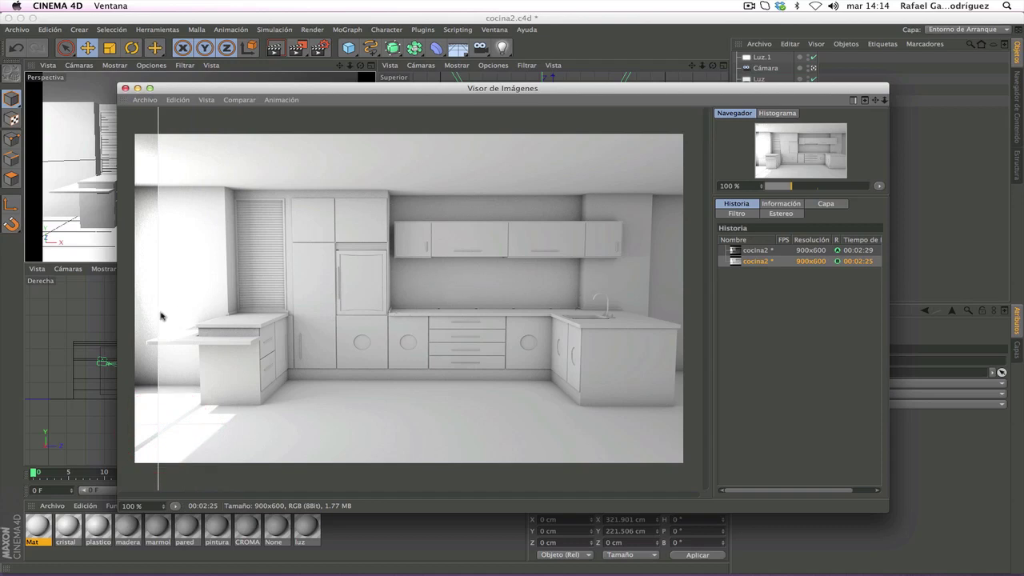
{"action": "left_click_drag", "start_coordinate": [159, 314], "coordinate": [655, 304]}
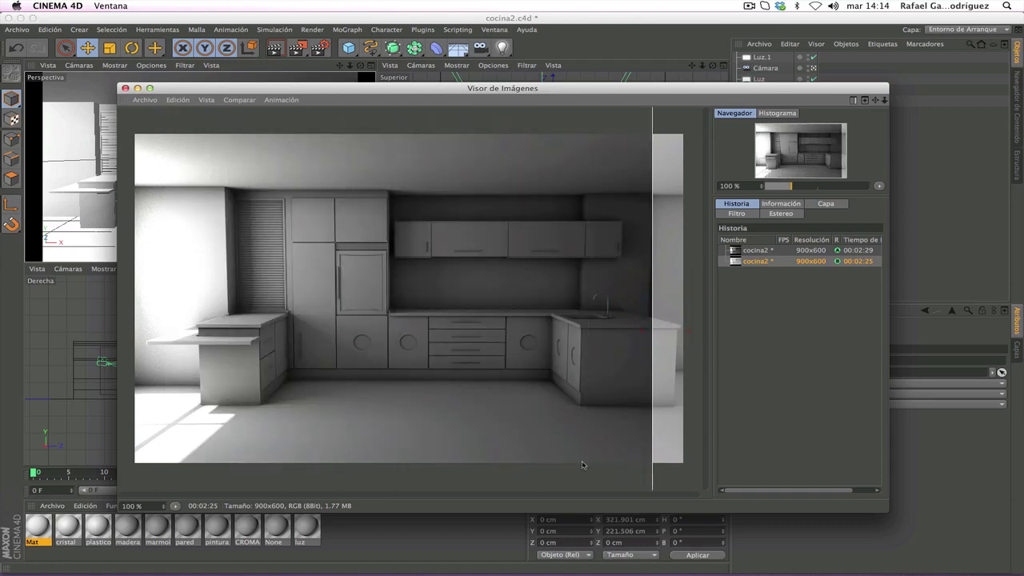
{"action": "left_click_drag", "start_coordinate": [652, 394], "coordinate": [220, 400]}
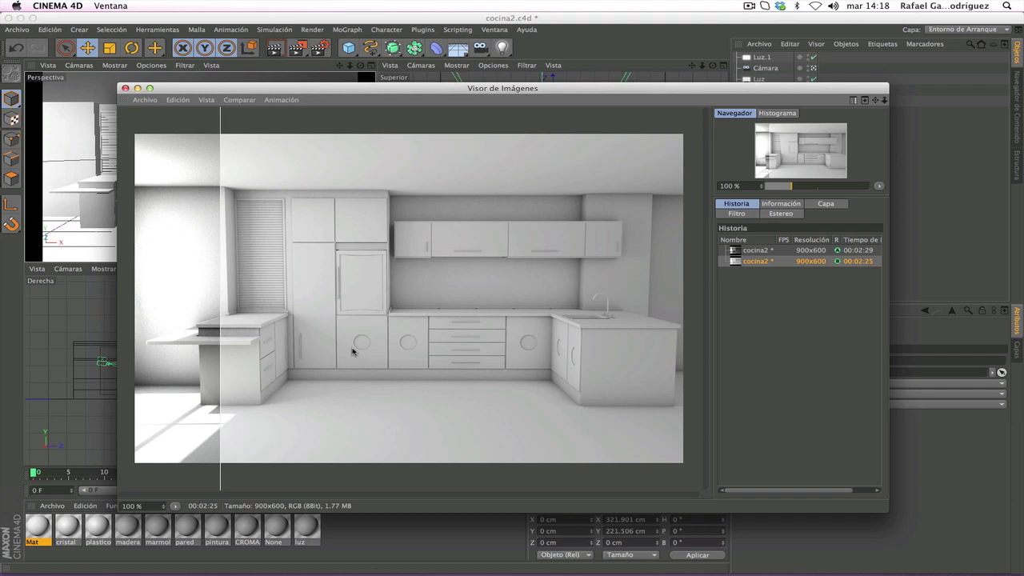
{"action": "left_click", "coordinate": [750, 6]}
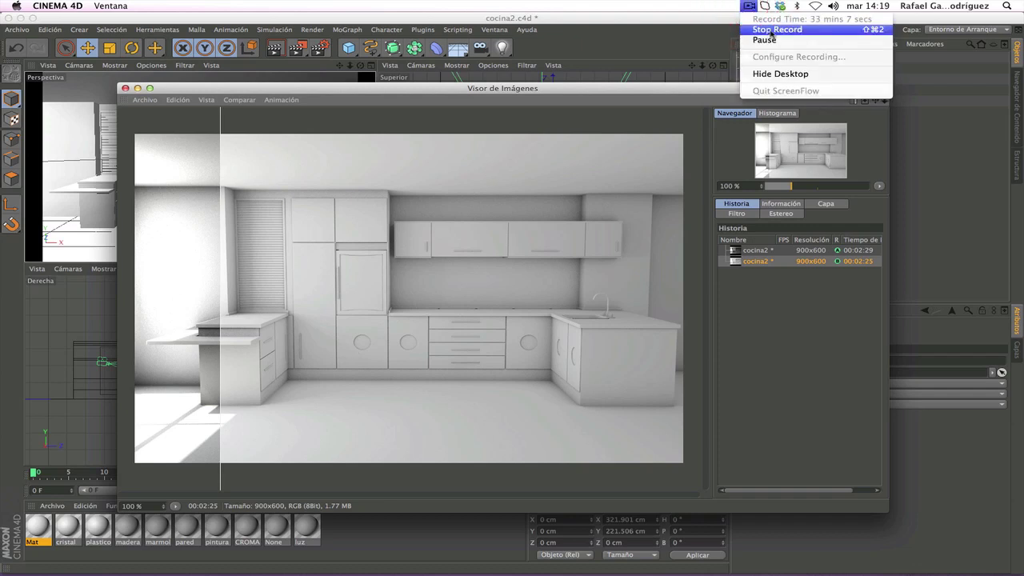